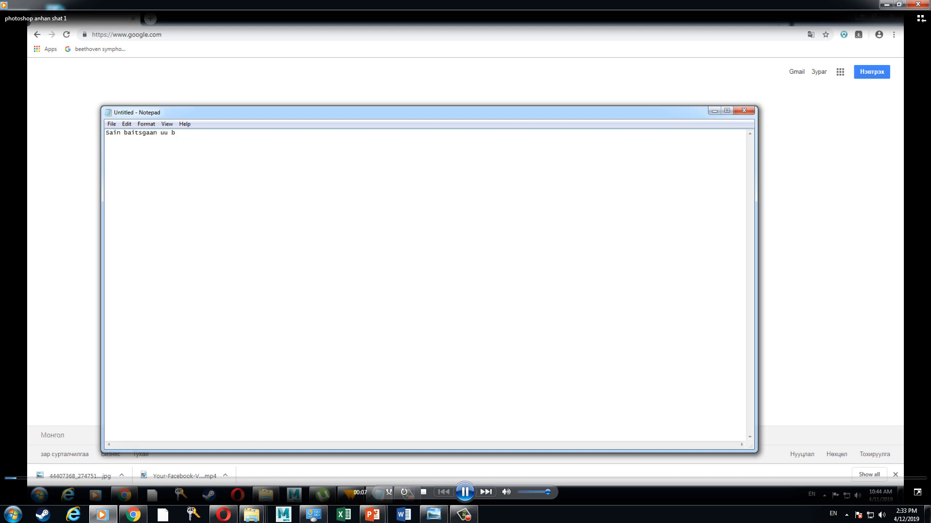
# Complete the greeting line in Notepad as "Sain baitsgaan uu bugdend ene udriin mend hurgii" and start a new paragraph.
pyautogui.write('ene udriin ')
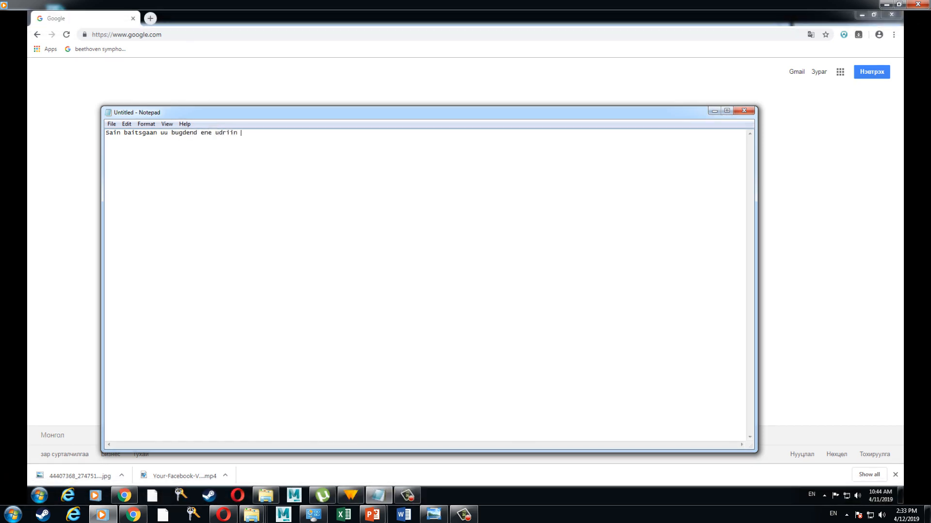
pyautogui.write('mend hurgii')
pyautogui.press('Return')
pyautogui.press('Return')
# Write the lesson introduction line "Photoshop iin anhan shatnii hicheelee hamtda uzej ehltsgeeyee" below the greeting.
pyautogui.write('Photoshop iin anhan sh')
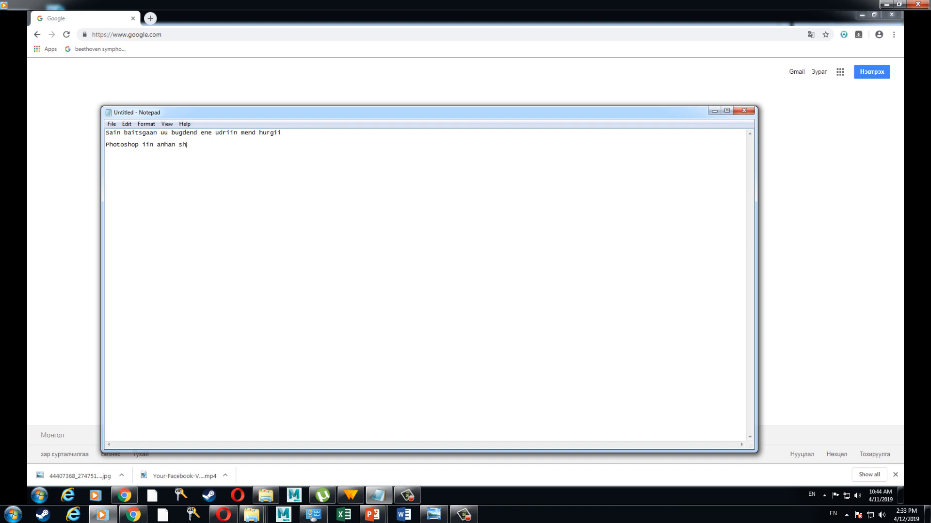
pyautogui.write('atnii hicheelee')
pyautogui.write(' uze')
pyautogui.press('BackSpace')
pyautogui.press('BackSpace')
pyautogui.write('hamtda uzej ehlt')
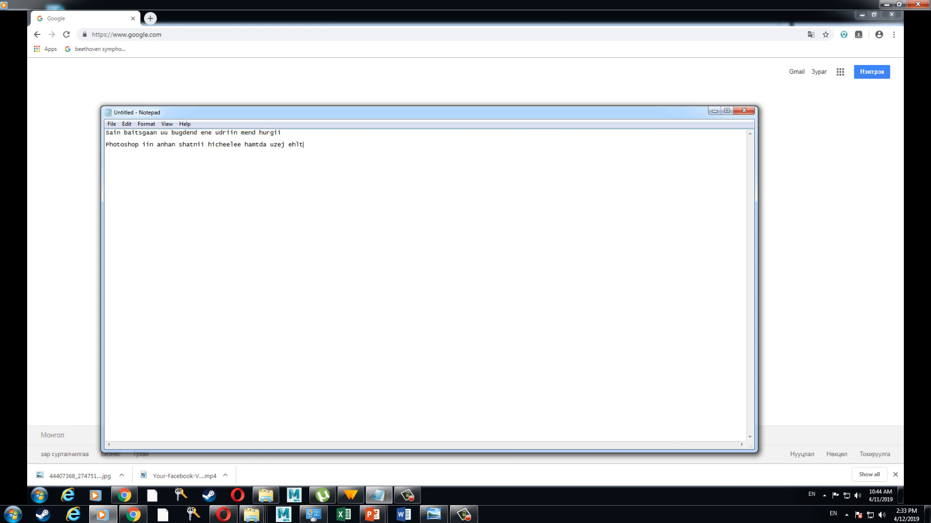
pyautogui.write('sgeeyee ')
# Add the line "Photoshop programaa neetsgeeyee" below the introduction.
pyautogui.write('hoto')
pyautogui.write('shop ')
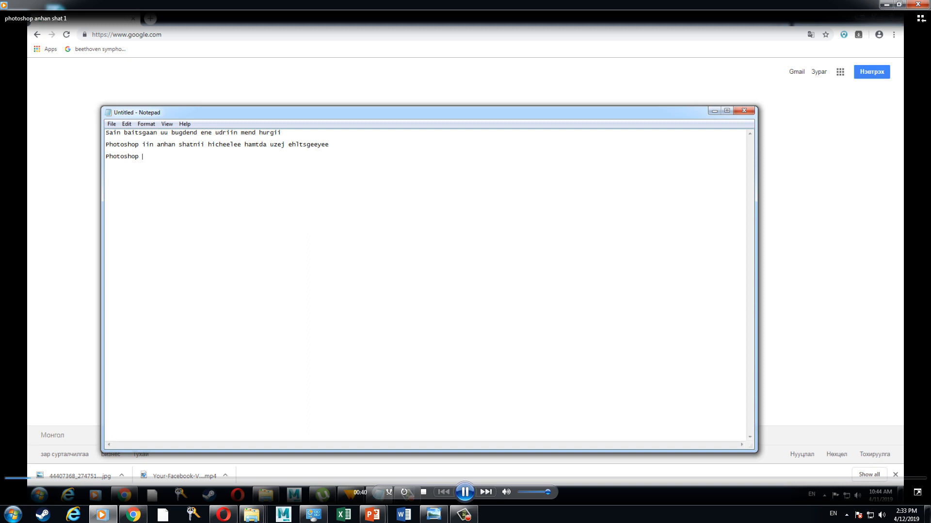
pyautogui.write('prog')
pyautogui.write('ramaa neets')
pyautogui.write('e')
pyautogui.write('gee')
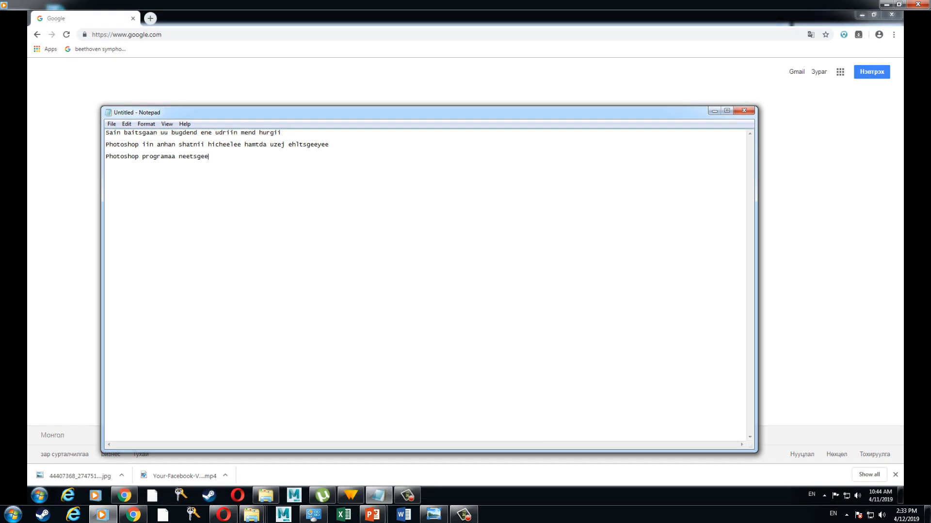
pyautogui.write('yee')
# Launch Adobe Photoshop CC 2015.
pyautogui.click(40, 495)
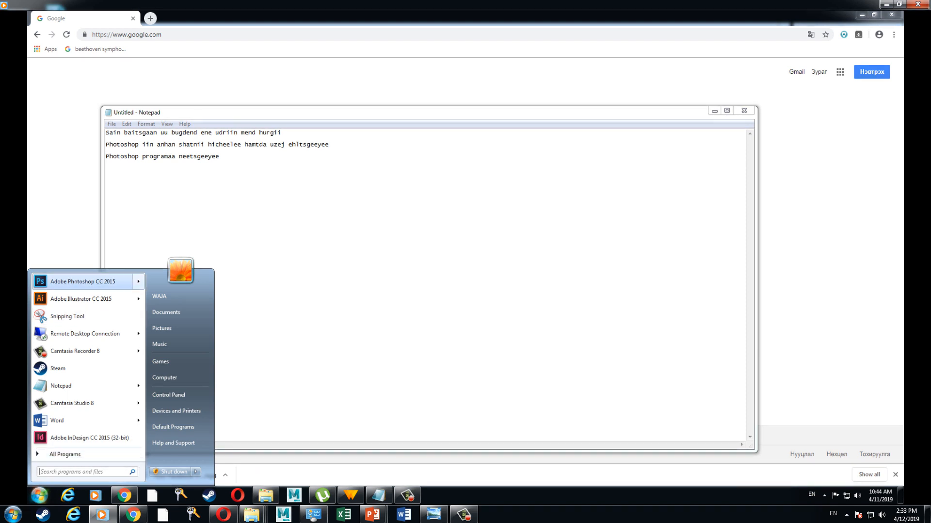
pyautogui.moveTo(83, 282)
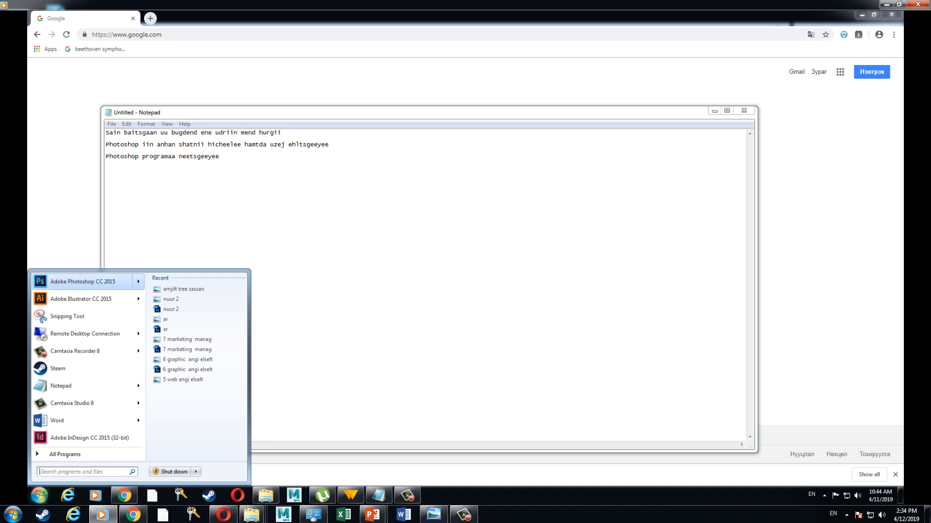
pyautogui.click(82, 282)
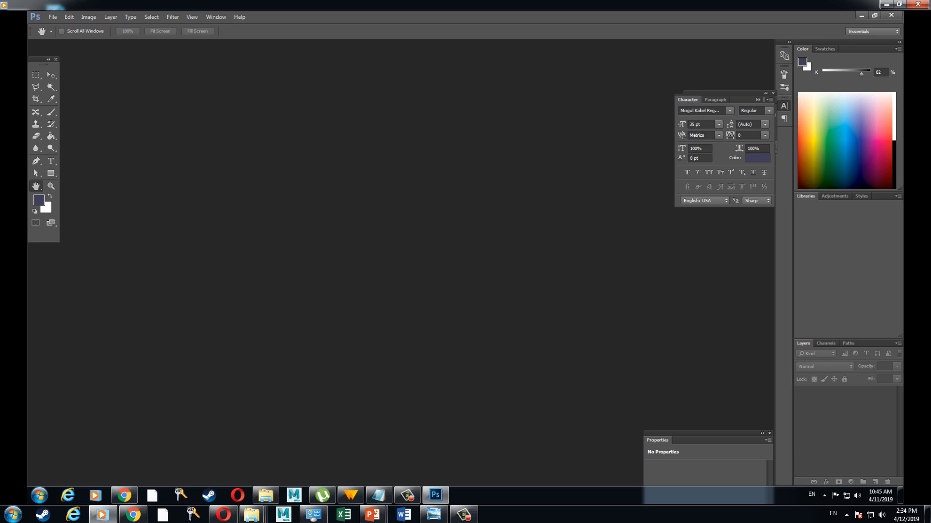
pyautogui.moveTo(435, 494)
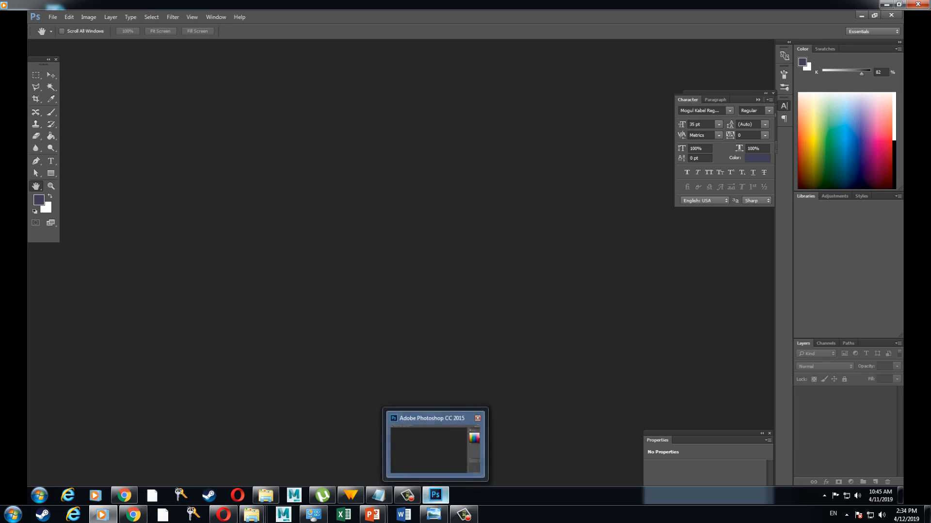
pyautogui.click(435, 494)
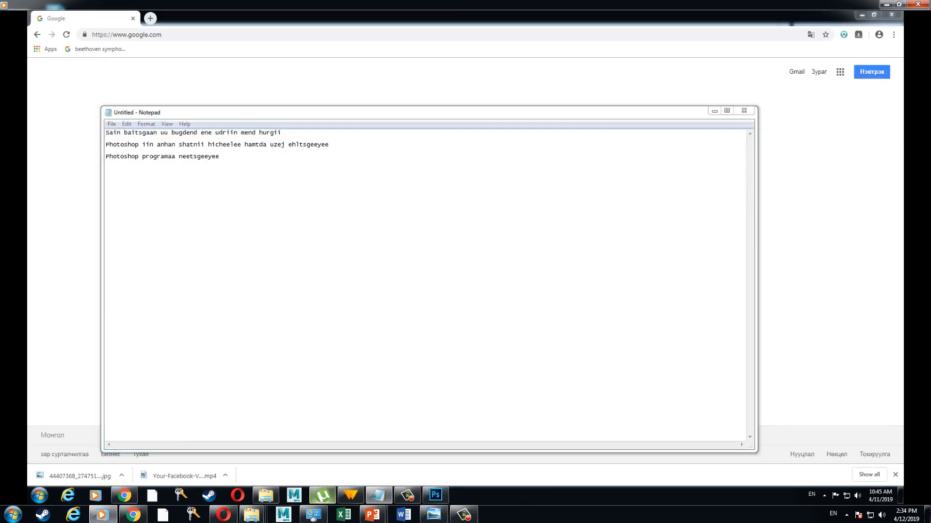
pyautogui.moveTo(218, 175); pyautogui.dragTo(208, 156)
pyautogui.click(213, 179)
pyautogui.click(435, 494)
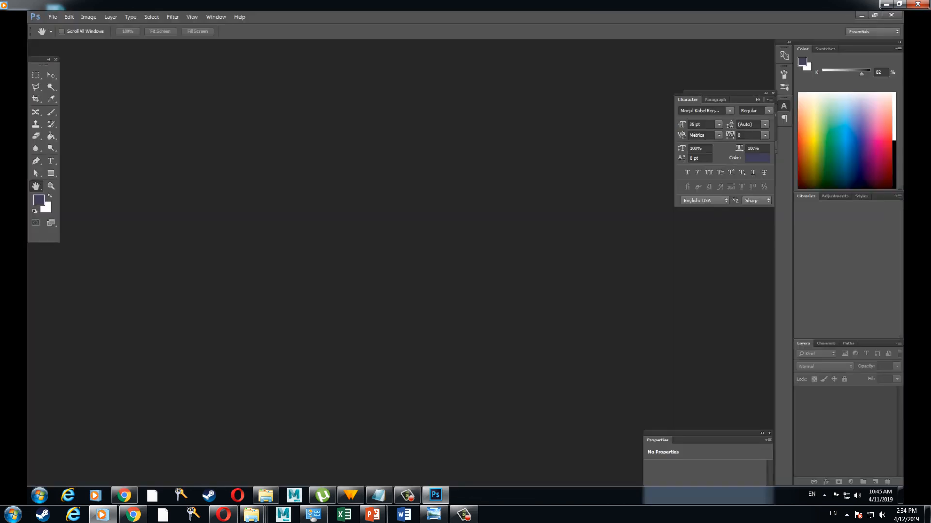
# Switch to Notepad and add the lines "zia ehleed" and "ajiliin talbaraa neetsgeeyee".
pyautogui.click(379, 494)
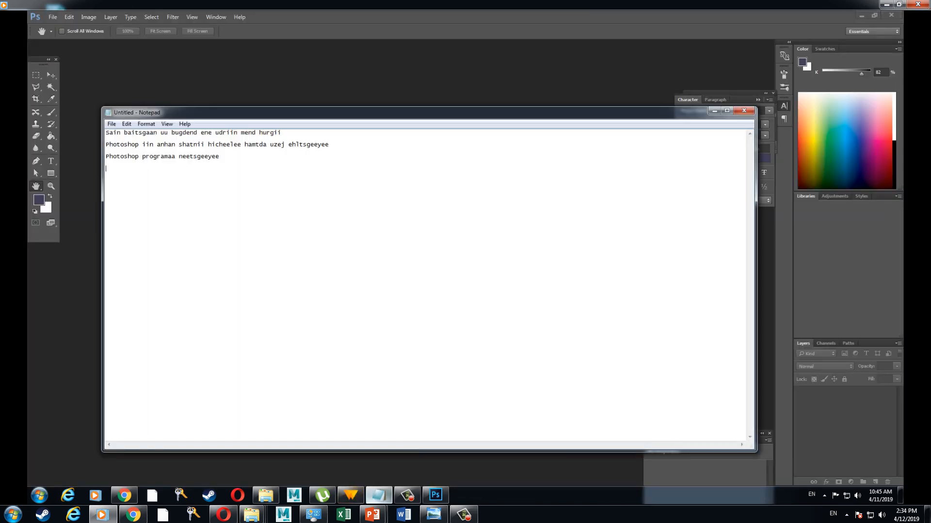
pyautogui.write('zia ehleed aji')
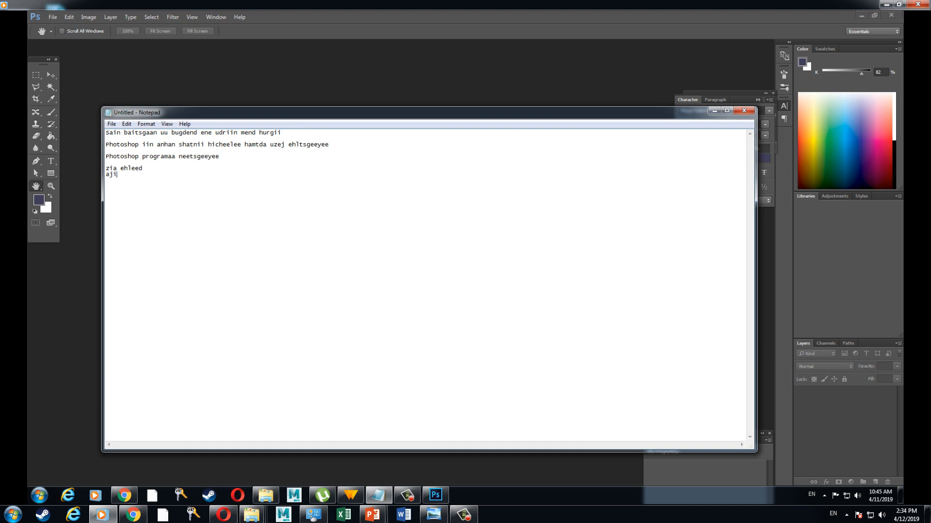
pyautogui.write('liin talbaraa nee')
pyautogui.write('tsgeey')
pyautogui.write('ee  ')
# Start a new instruction line reading "File>" below the existing notes.
pyautogui.write('File')
pyautogui.write(' tse')
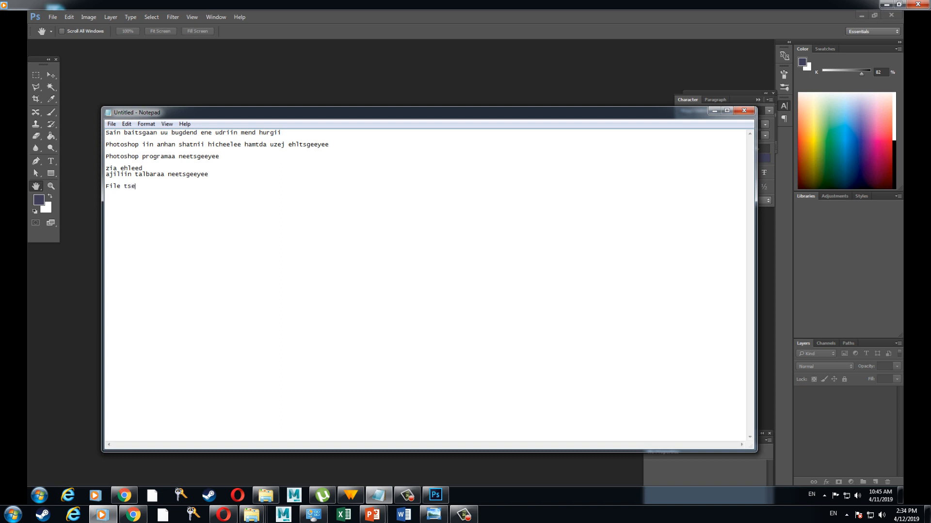
pyautogui.press('BackSpace')
pyautogui.press('BackSpace')
pyautogui.press('BackSpace')
pyautogui.write('>')
# Switch to Photoshop and open the settings dialog for a new document.
pyautogui.hotkey('alt', 'Tab')
pyautogui.click(52, 17)
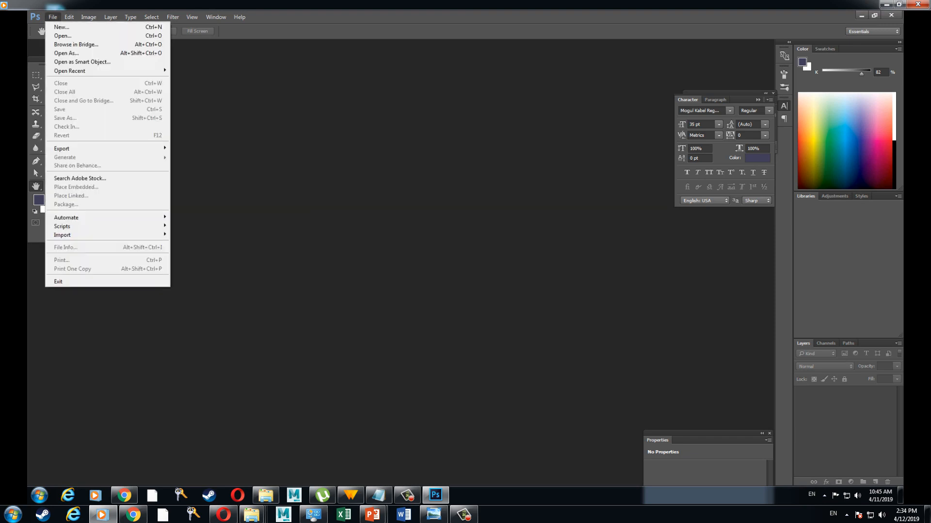
pyautogui.press('Return')
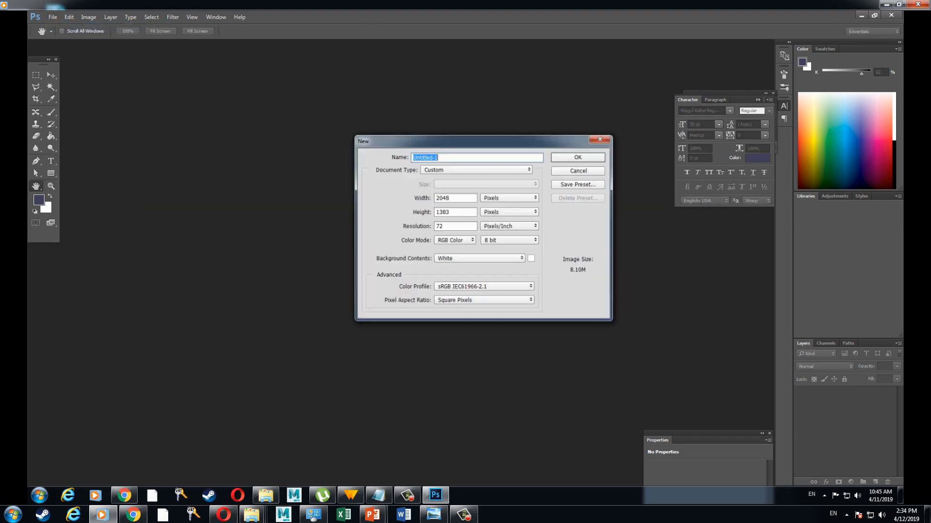
# Return to Notepad and complete the instruction as "File>New> tgeed hemjeegee ugnuu".
pyautogui.hotkey('alt', 'Tab')
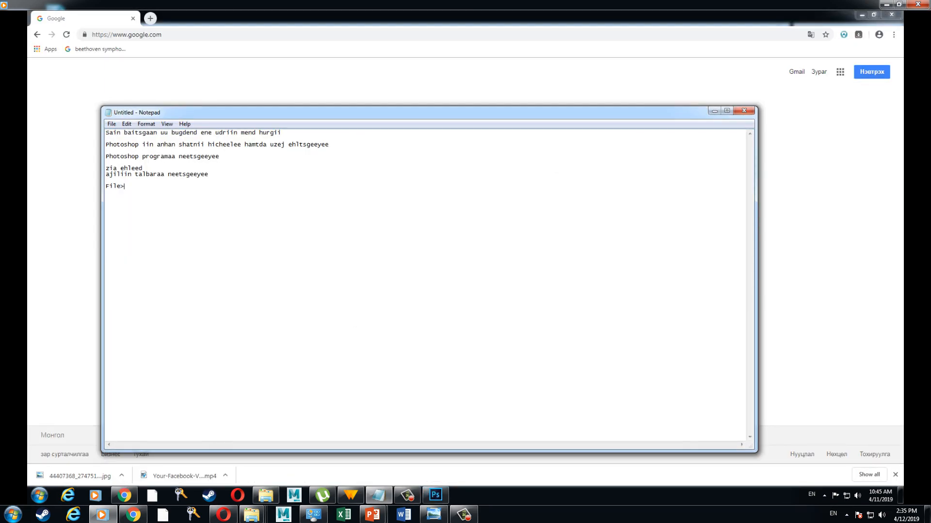
pyautogui.write('New> tgeed hemjeegee ugnuu')
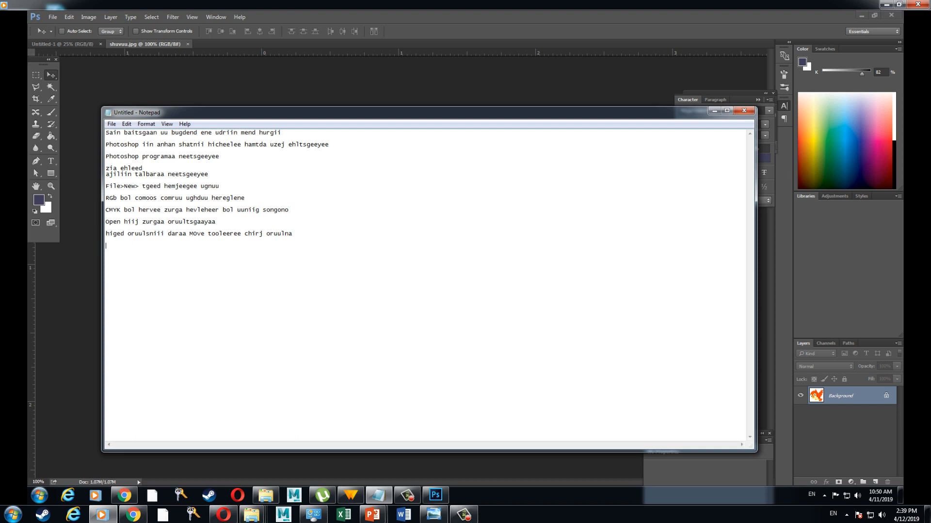
# Add the line "delgetsin baruud dood buland bgaa backgorund tsoojiig ni avnaa" to the end of the notes.
pyautogui.write('delgetsin baruud dood buland bgaa')
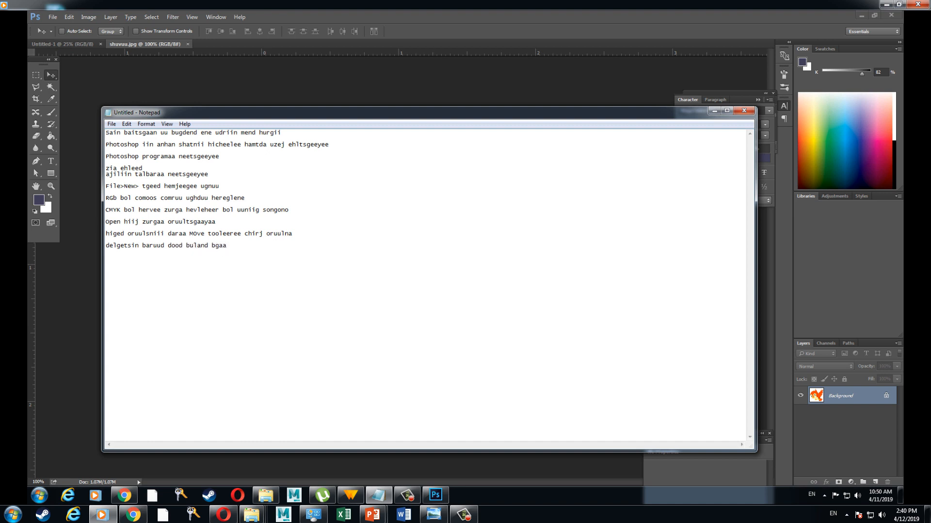
pyautogui.write(' backgorund tsoojiig ni avnaa')
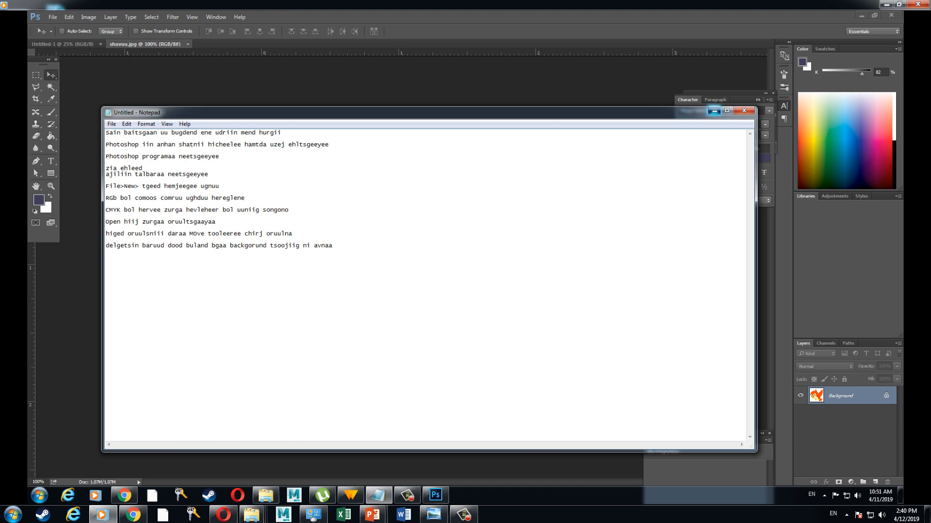
# Minimise Notepad and unlock the Background layer of shuvuu.jpg in Photoshop.
pyautogui.click(715, 111)
pyautogui.click(886, 396)
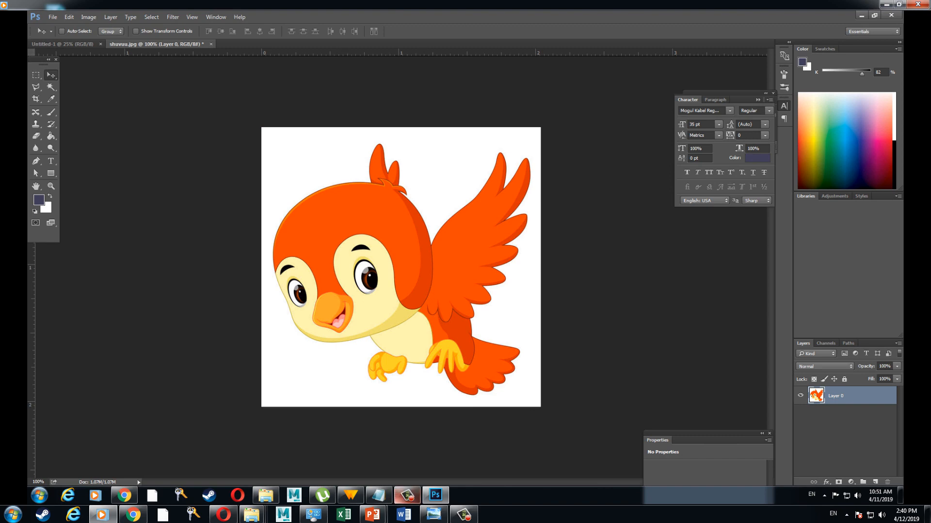
# Bring up Notepad and add the line "odoo chiren oruultsgaaya" to the notes.
pyautogui.click(378, 494)
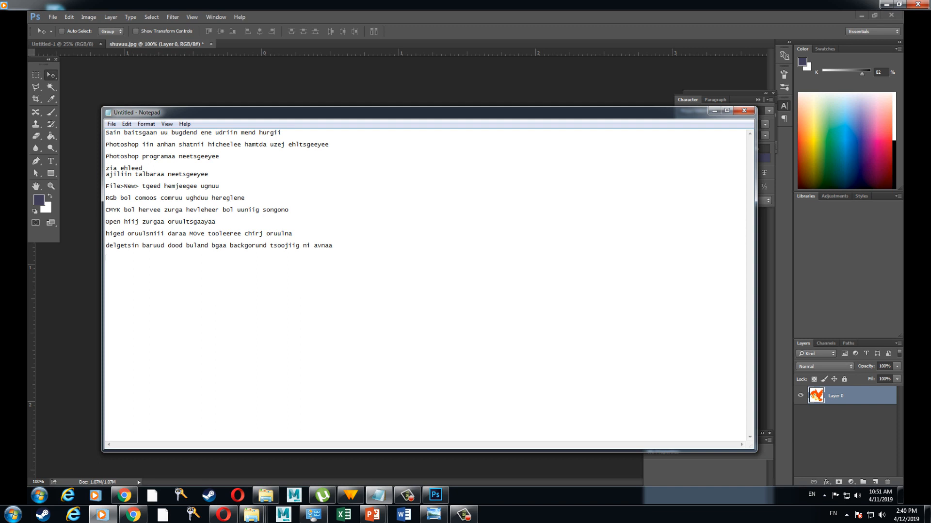
pyautogui.write('odoo chiren oruultsgaaya')
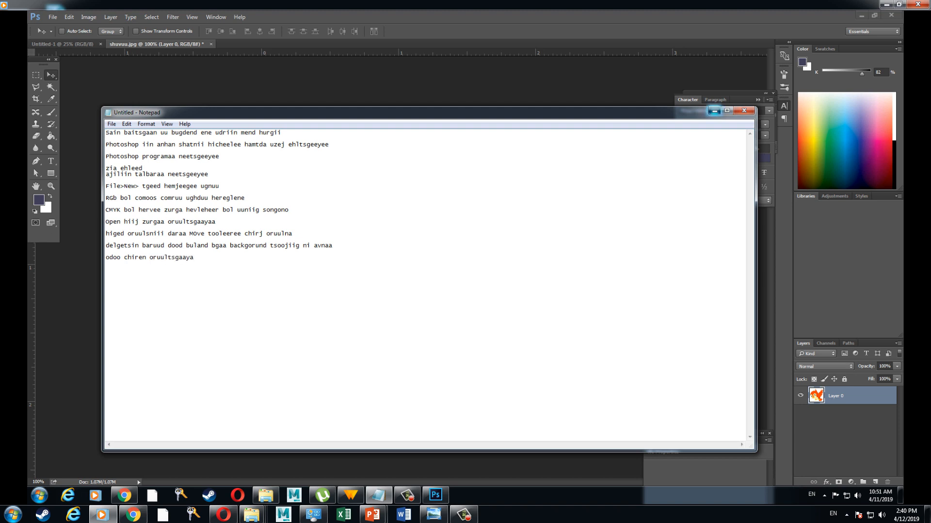
# Return to Photoshop and copy the bird image from shuvuu.jpg onto the middle of the Untitled-1 page with the Move tool.
pyautogui.click(715, 110)
pyautogui.moveTo(401, 189); pyautogui.dragTo(401, 247)
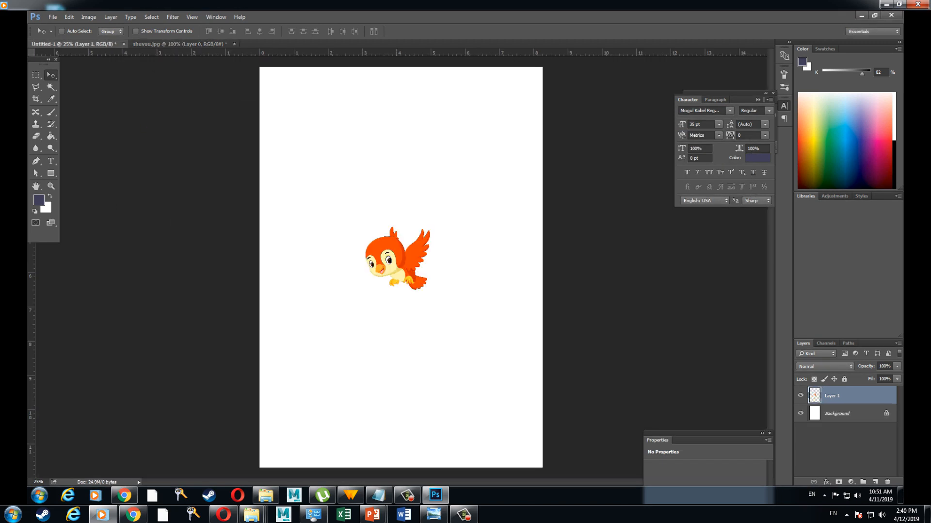
# Switch to Notepad and add the line "ajiliin talbarluga chiren oruullaa" to the notes.
pyautogui.click(436, 494)
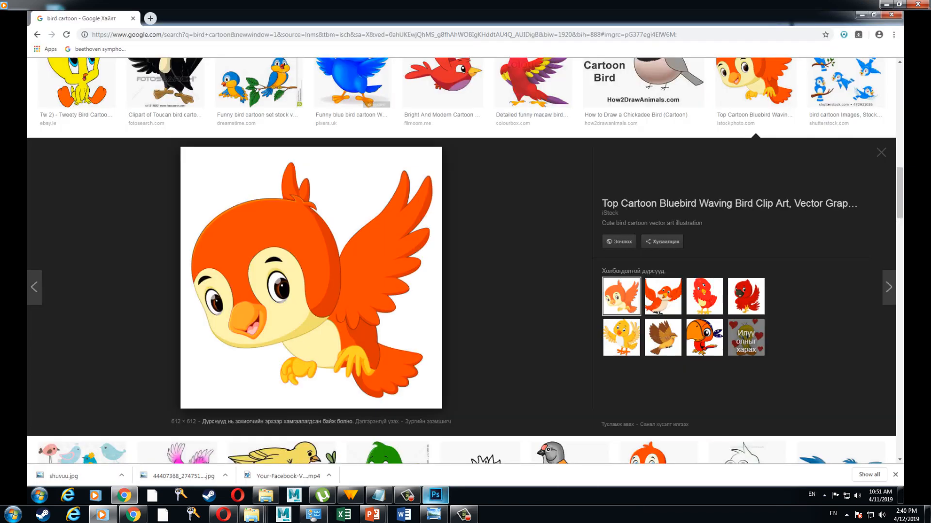
pyautogui.click(436, 495)
pyautogui.click(379, 495)
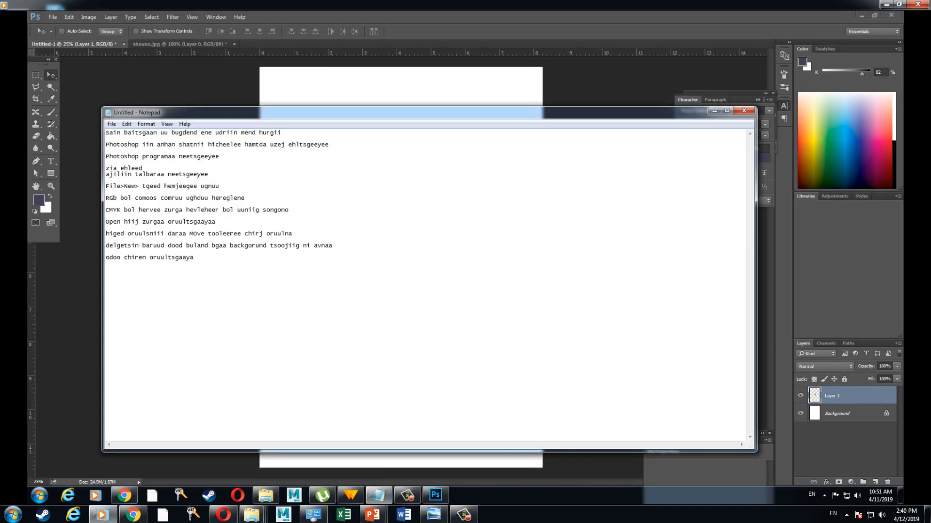
pyautogui.write('ajiliin talba')
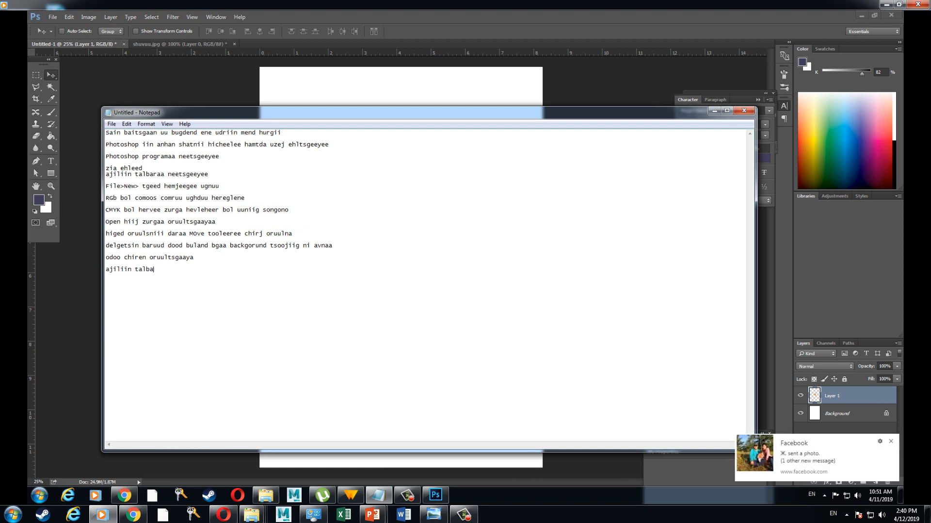
pyautogui.write('rluga chiren oruullaa')
# Return to Photoshop, dismiss the Facebook notification and move the bird slightly up and to the left on the page.
pyautogui.click(715, 111)
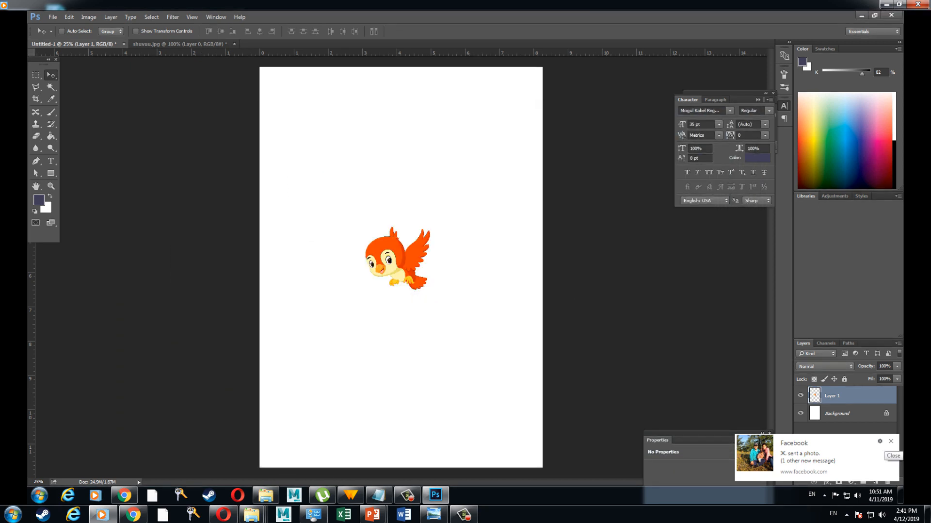
pyautogui.click(891, 441)
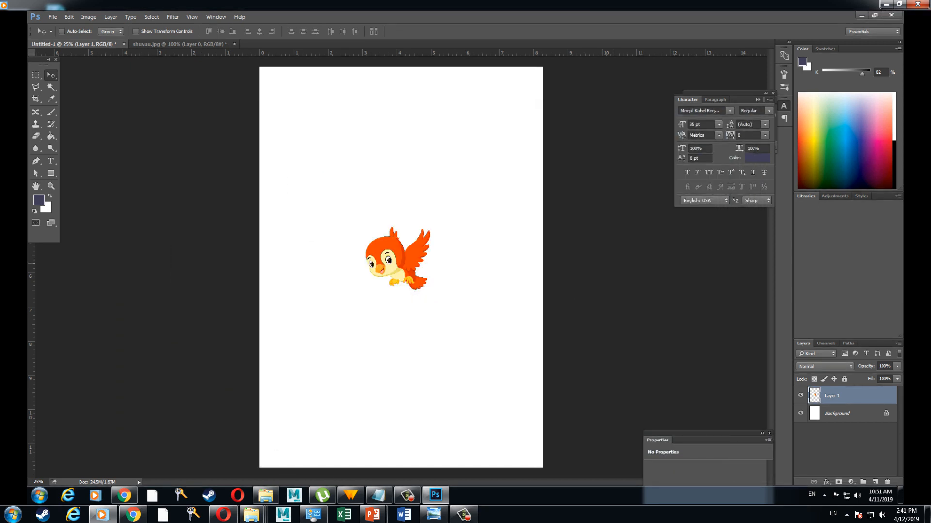
pyautogui.click(891, 433)
pyautogui.moveTo(401, 258); pyautogui.dragTo(395, 232)
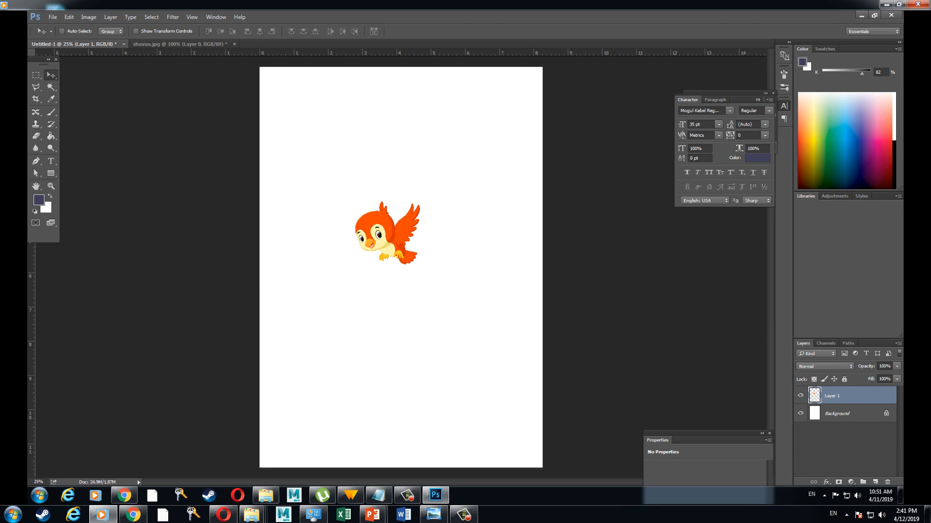
# Unlock the Background layer of Untitled-1 and set the foreground colour to light grey acacb1.
pyautogui.click(886, 413)
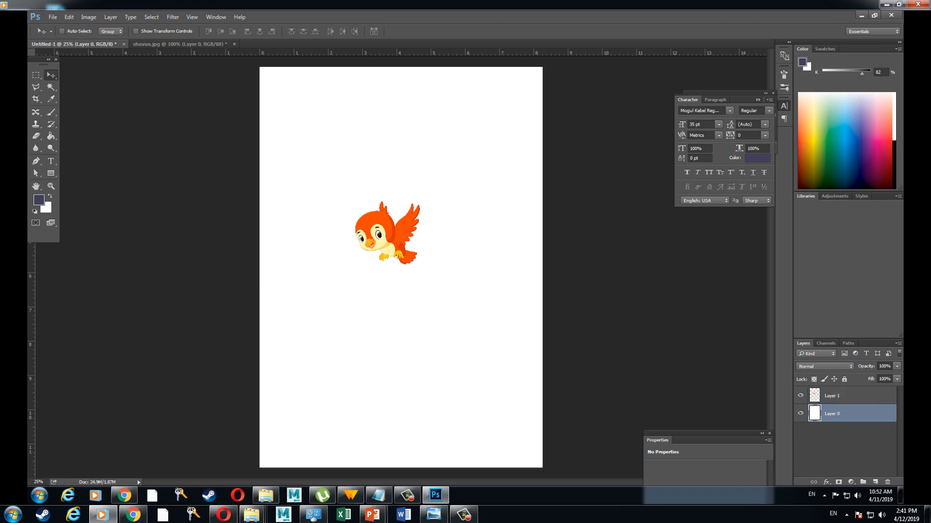
pyautogui.click(38, 200)
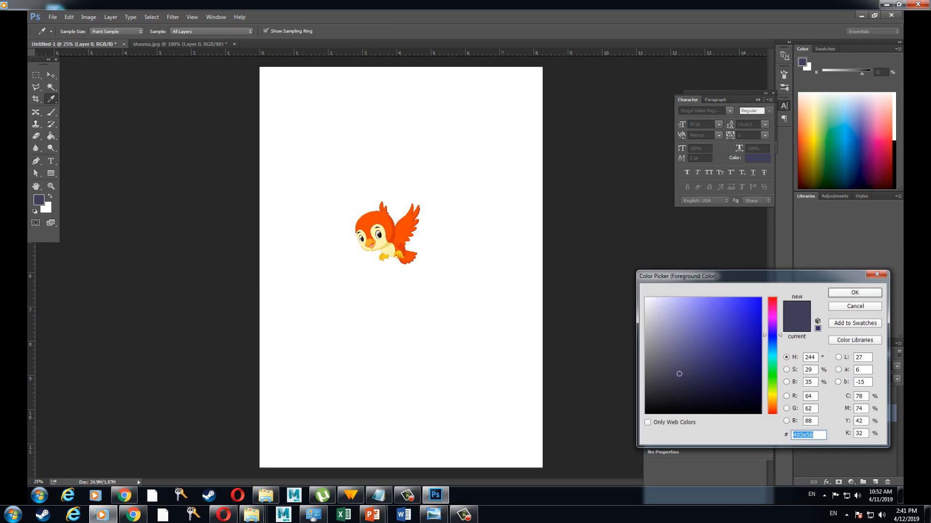
pyautogui.moveTo(679, 373)
pyautogui.mouseDown()
pyautogui.moveTo(665, 318)
pyautogui.moveTo(648, 332)
pyautogui.mouseUp()
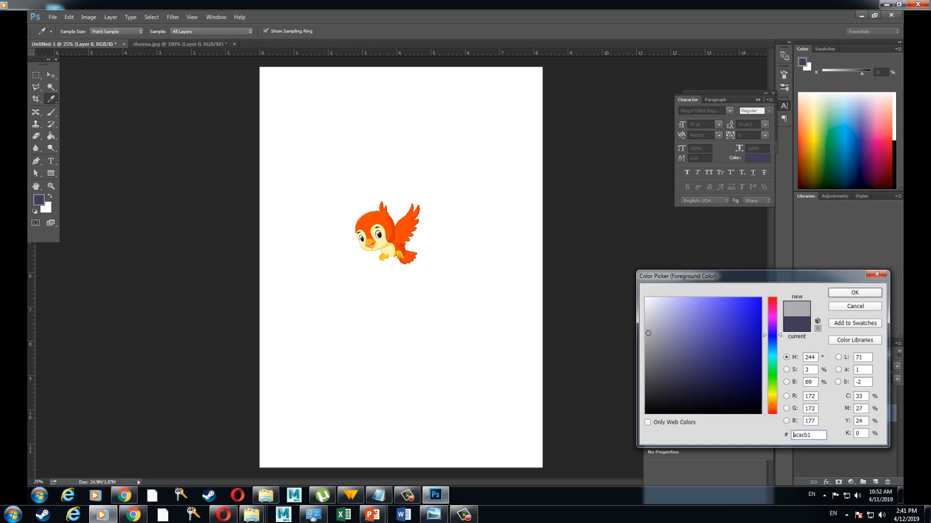
pyautogui.press('Return')
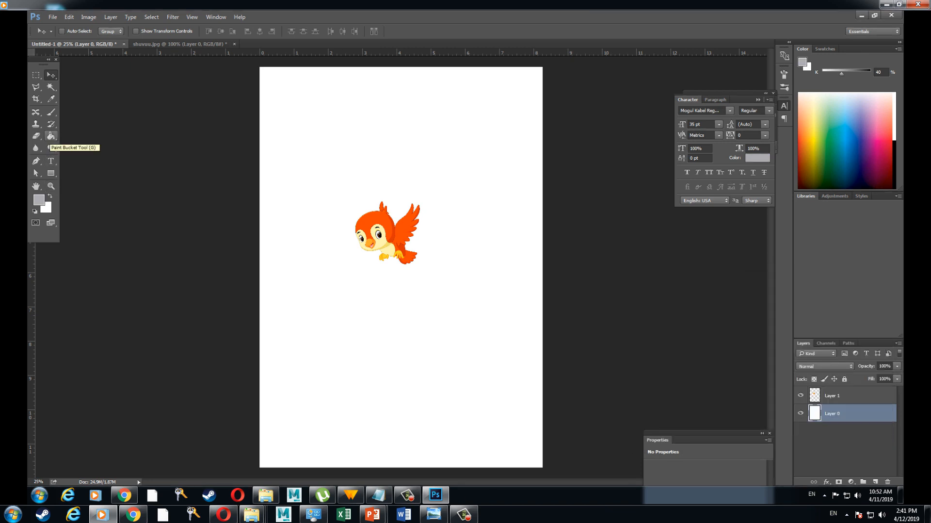
pyautogui.moveTo(435, 495)
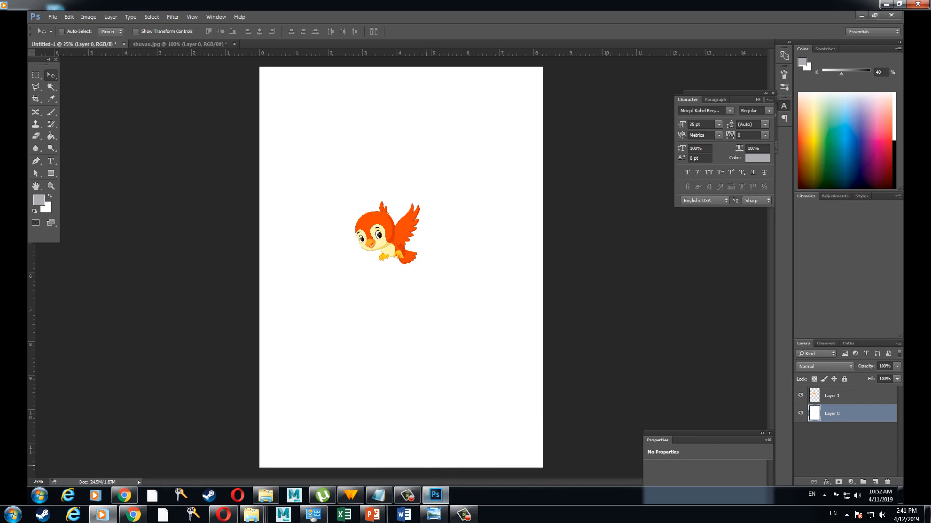
# Switch to Notepad and add the line "background tsagaan ungiig saaral bolgotsgooyoo" to the notes.
pyautogui.click(378, 494)
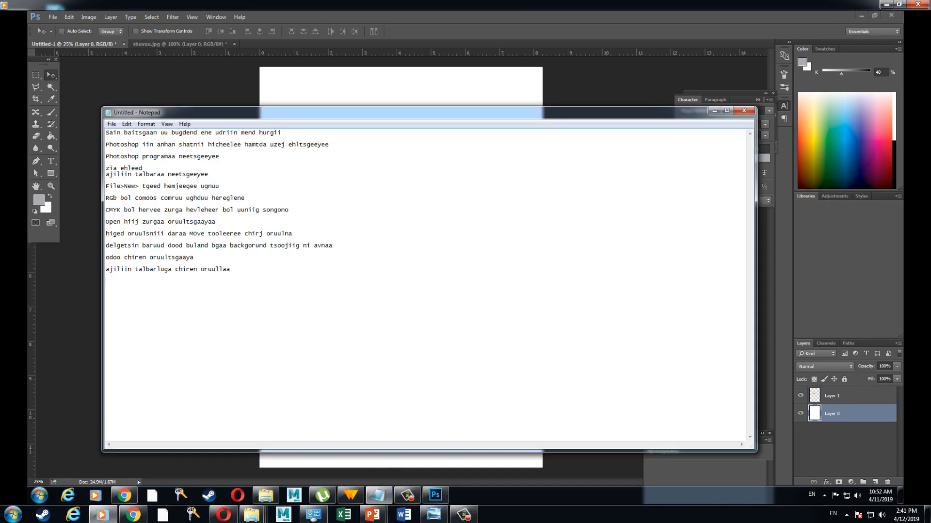
pyautogui.write('background tsagaan ungiig saara')
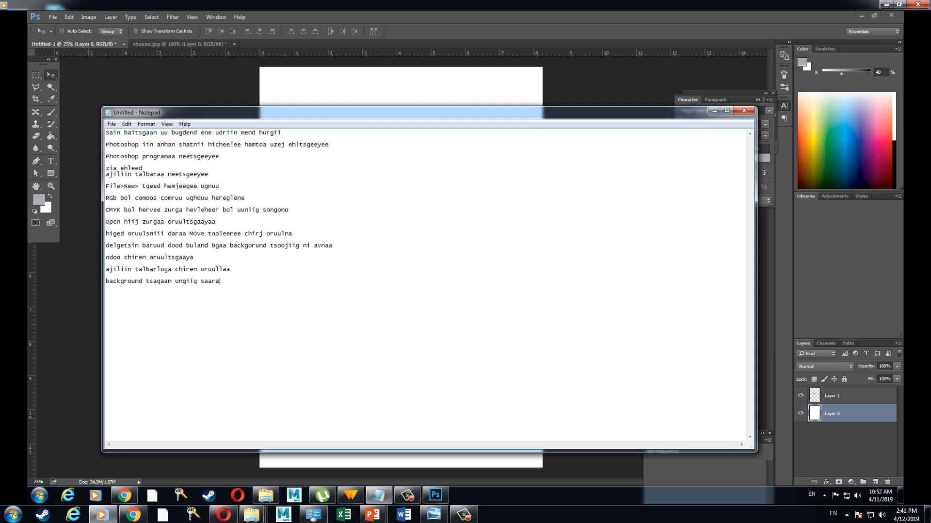
pyautogui.write('l bolgotsgooyoo')
# Return to Photoshop and activate the Paint Bucket Tool.
pyautogui.click(714, 110)
pyautogui.click(51, 136)
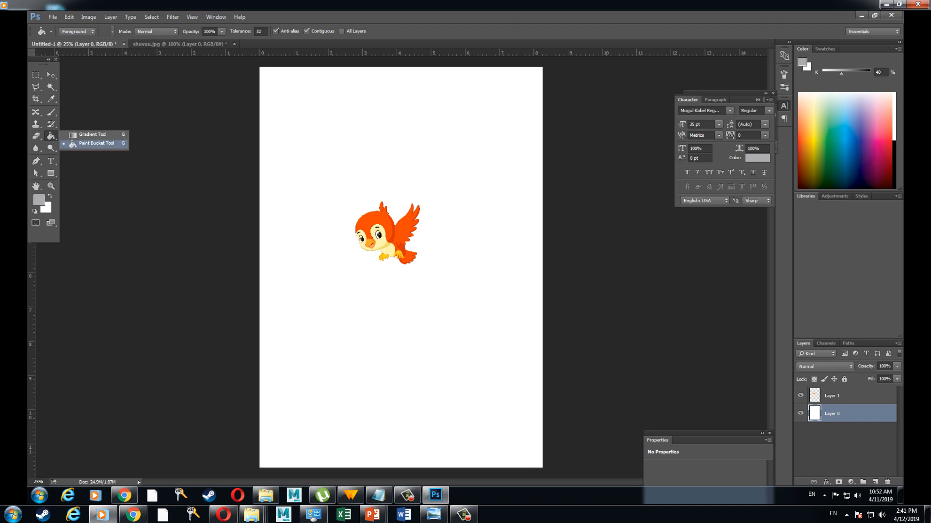
pyautogui.click(81, 144)
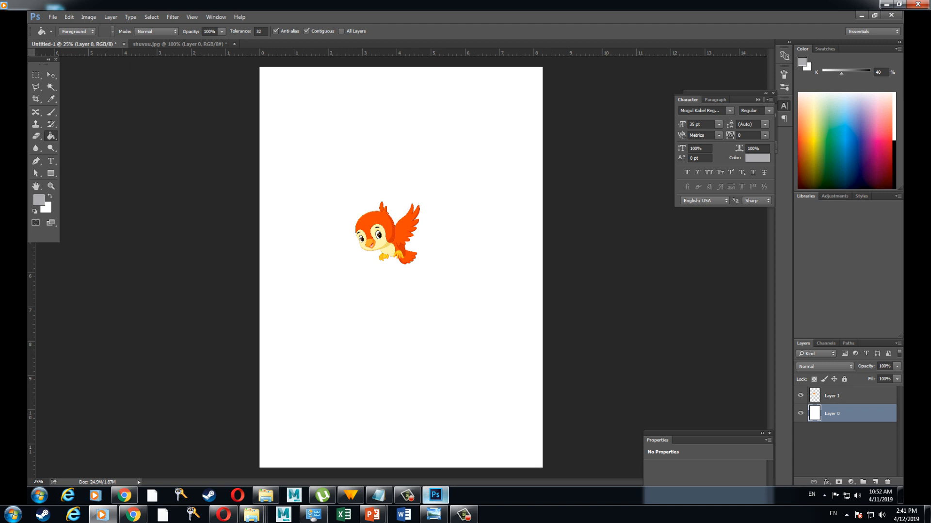
# Switch to Notepad and add the line "layer o neg maani backround tsaad talin font gesen ugee".
pyautogui.click(378, 495)
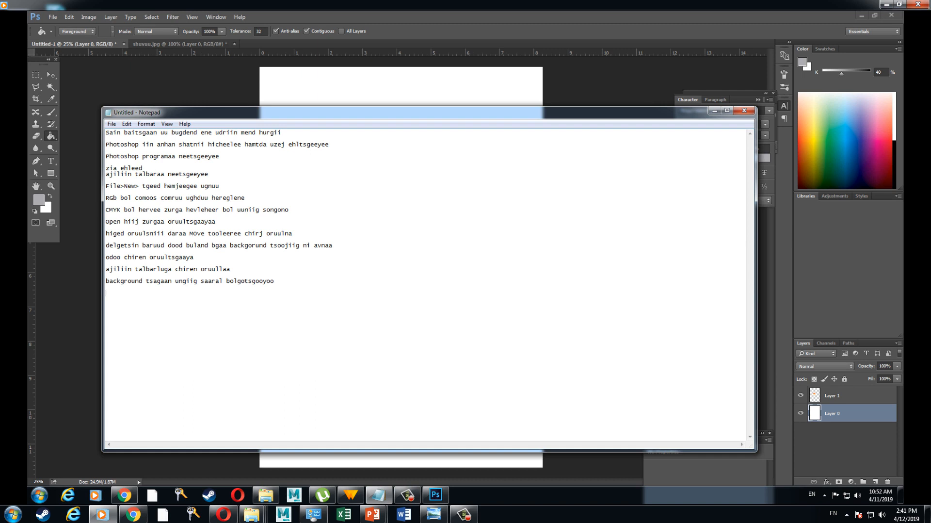
pyautogui.write('1')
pyautogui.write('ayer o')
pyautogui.write(' neg maani')
pyautogui.write(' bav')
pyautogui.write('kround')
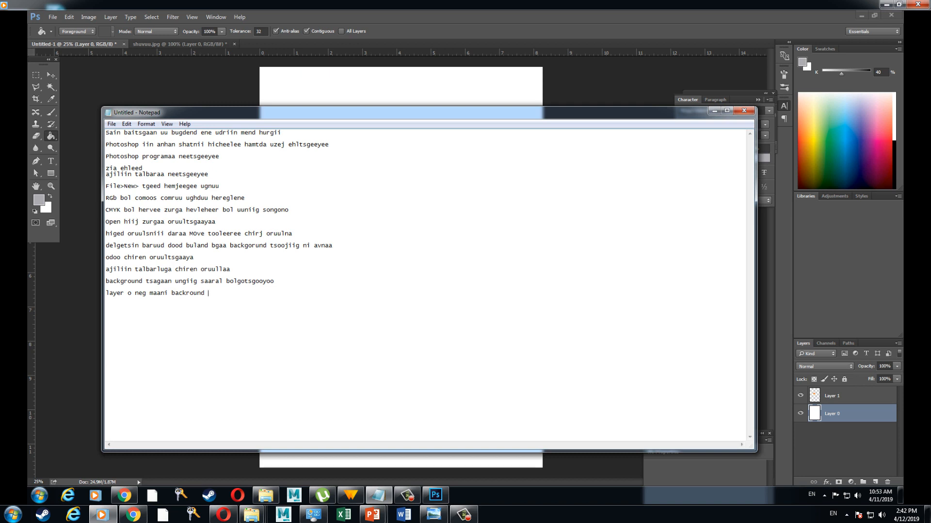
pyautogui.write('tsaad talin ')
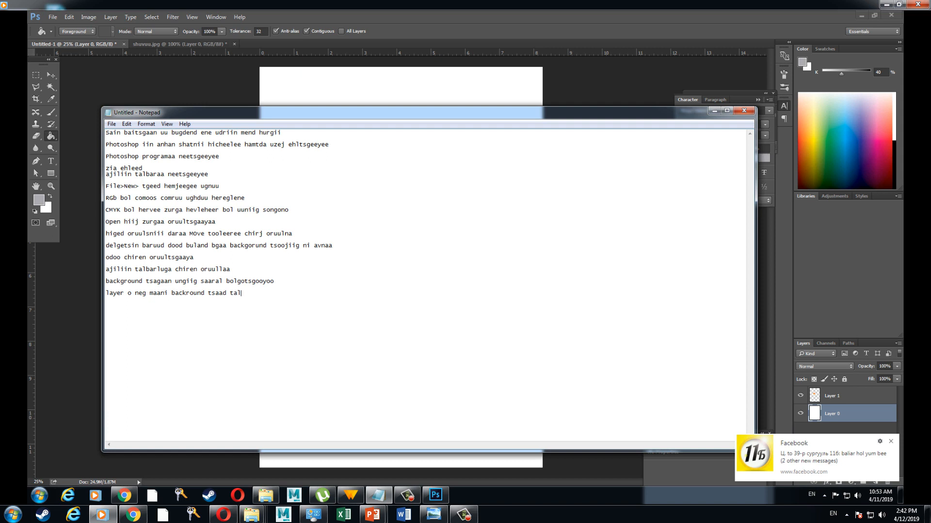
pyautogui.write('font gesen ugee')
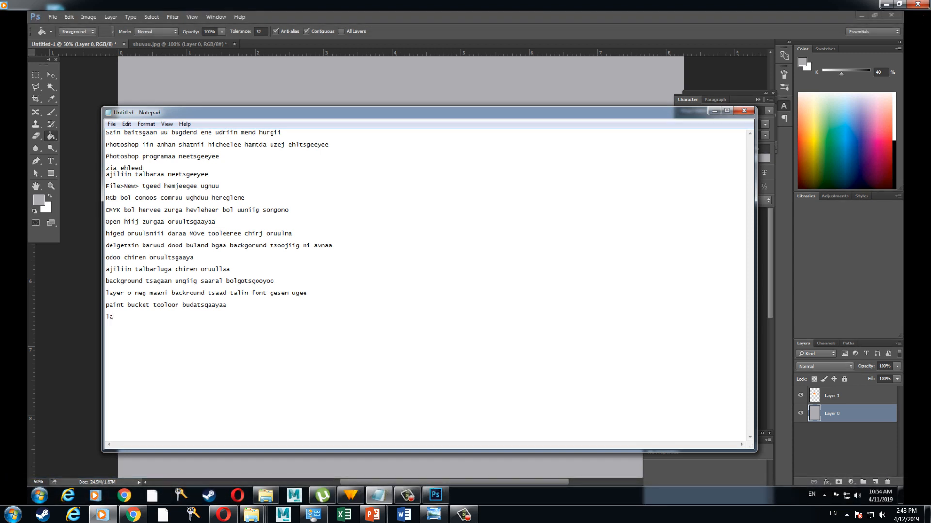
# Complete the last note as "layer 1 maani bidnii oruulsan zurag maani" and put Notepad away to return to Photoshop.
pyautogui.write('maani bidnii oruulsan zurag maani')
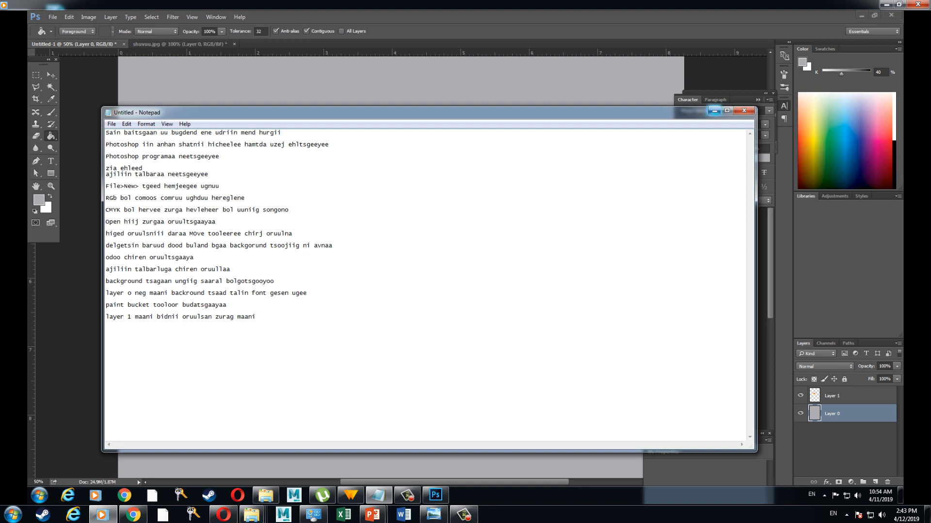
pyautogui.click(715, 111)
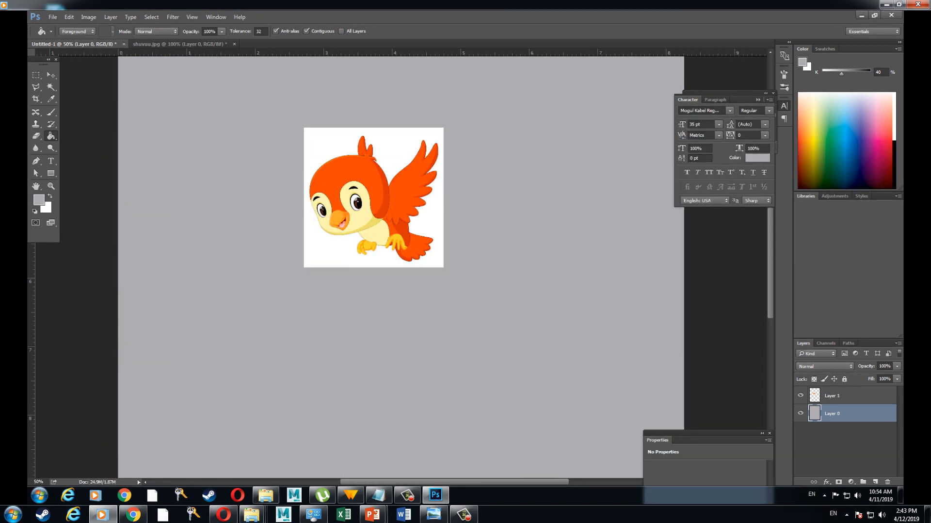
# Select Layer 1 with the bird and start Free Transform on it.
pyautogui.click(847, 395)
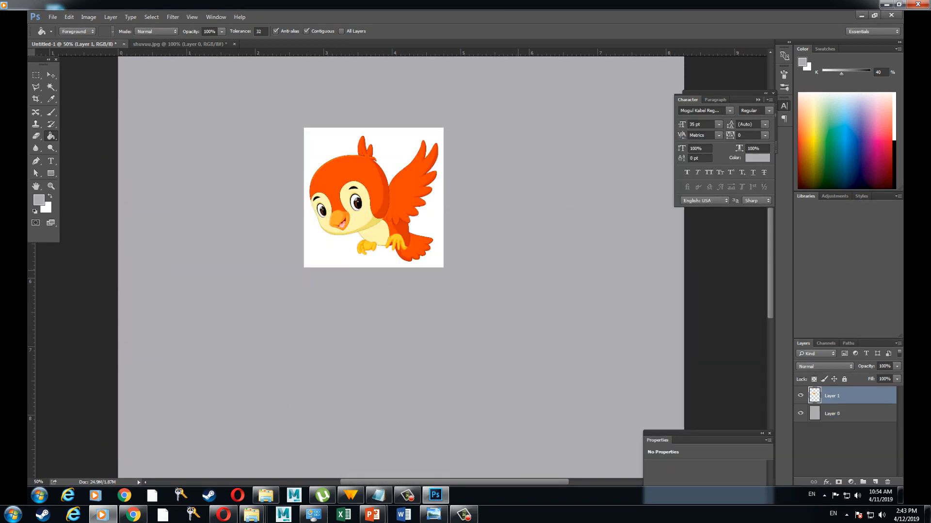
pyautogui.hotkey('ctrl', '-')
pyautogui.hotkey('ctrl', '-')
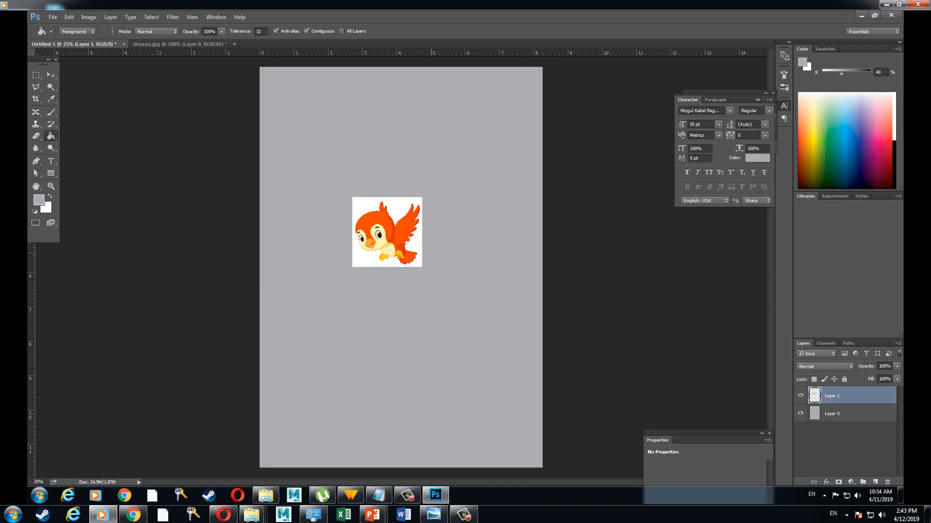
pyautogui.hotkey('ctrl', 't')
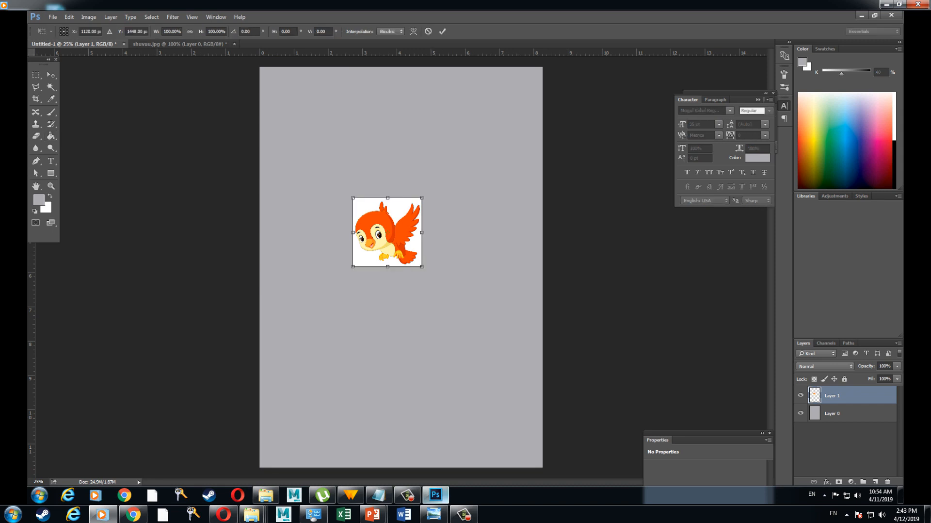
# Switch to Notepad and add the line "zurag deeree daran key boardaas CNTRL T daran zuragaa tom bolgotsgooyoo".
pyautogui.click(379, 495)
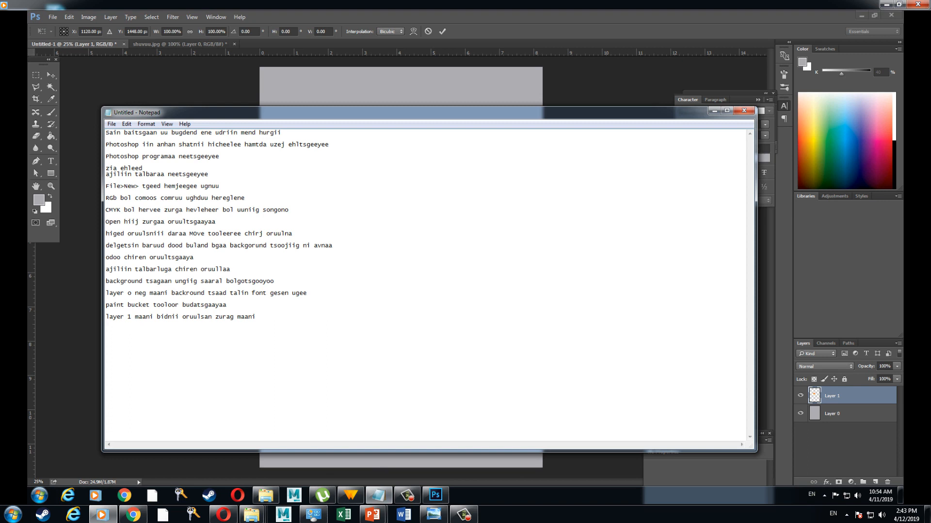
pyautogui.write('zurag deeree daran key boardaas')
pyautogui.write('CN')
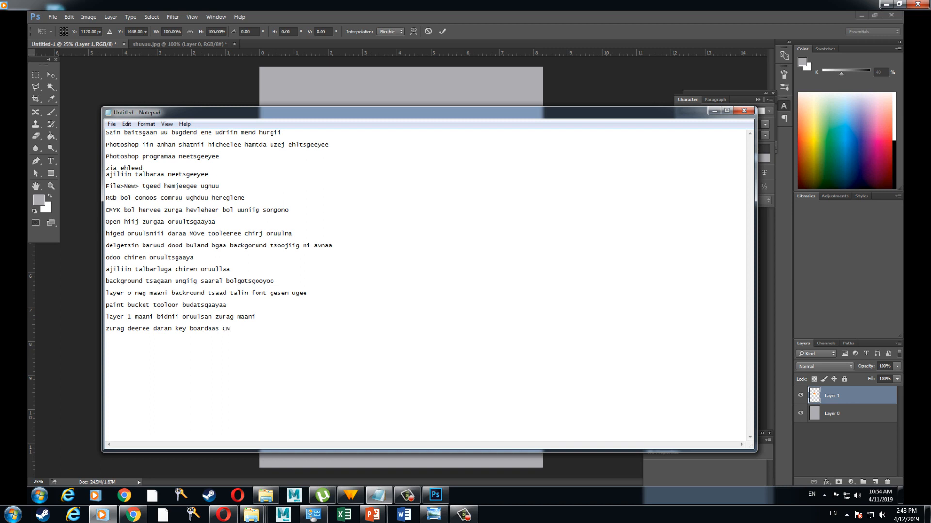
pyautogui.write('TRL T daran zuragaa tom bolgotsgooyoo')
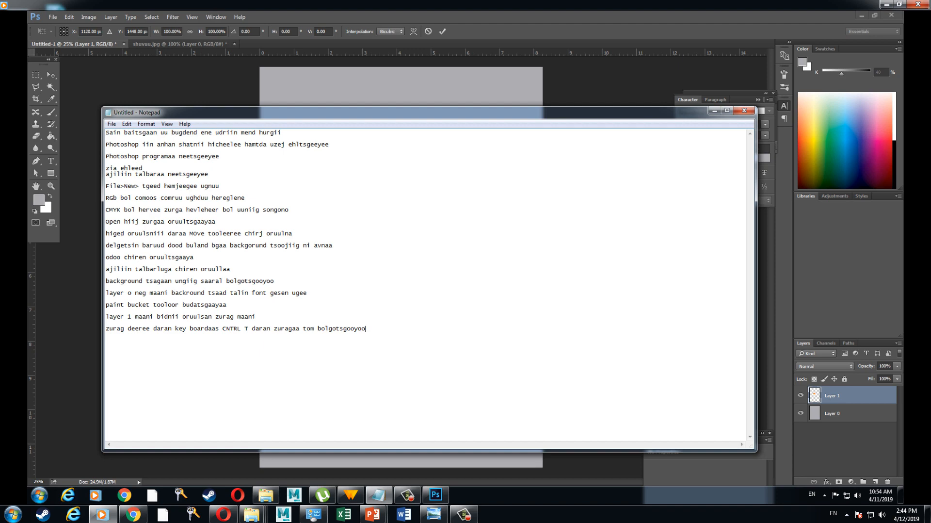
# Return to Photoshop, scale the bird proportionally to about 321%, place it around the middle of the grey page and apply the transformation.
pyautogui.click(714, 110)
pyautogui.scroll(-1, 266, 312)
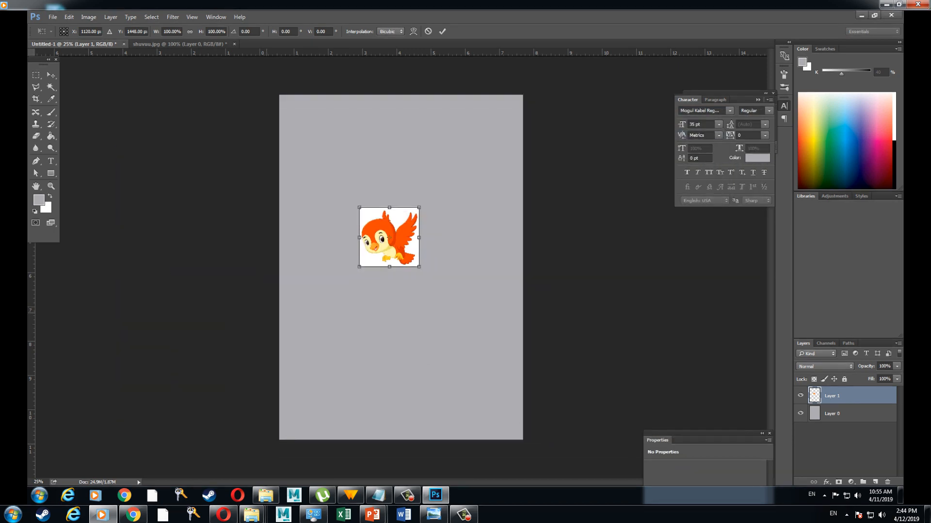
pyautogui.scroll(-1, 401, 266)
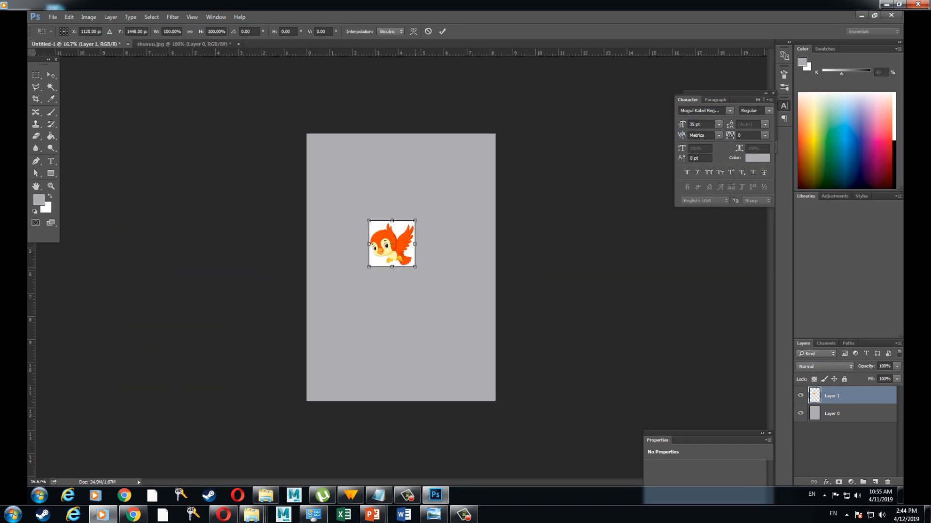
pyautogui.moveTo(415, 266); pyautogui.dragTo(491, 343)
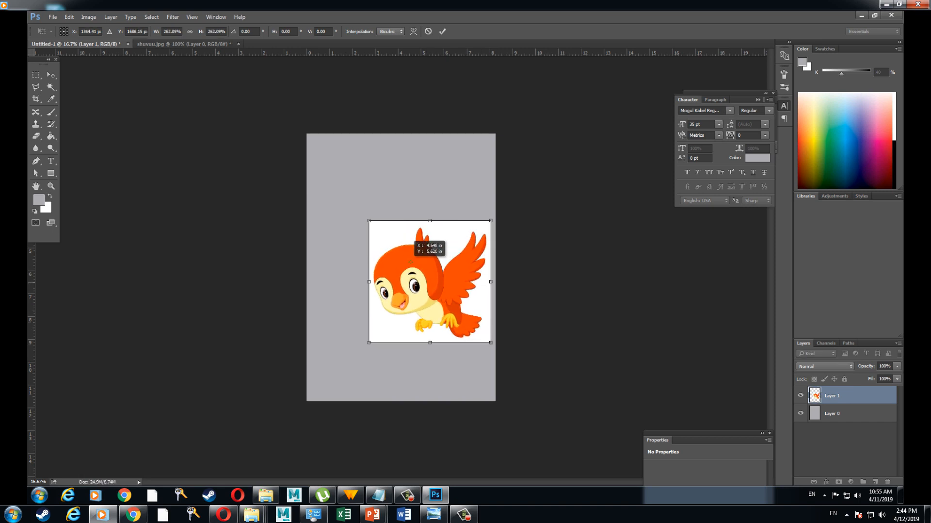
pyautogui.moveTo(411, 262); pyautogui.dragTo(377, 239)
pyautogui.moveTo(458, 325); pyautogui.dragTo(479, 343)
pyautogui.moveTo(448, 304); pyautogui.dragTo(445, 303)
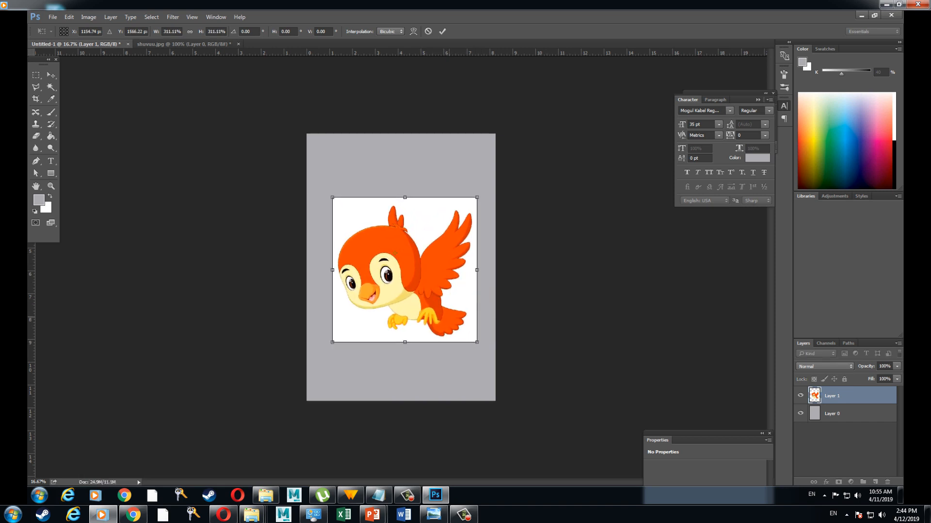
pyautogui.moveTo(477, 342); pyautogui.dragTo(482, 347)
pyautogui.moveTo(422, 302); pyautogui.dragTo(417, 311)
pyautogui.press('v')
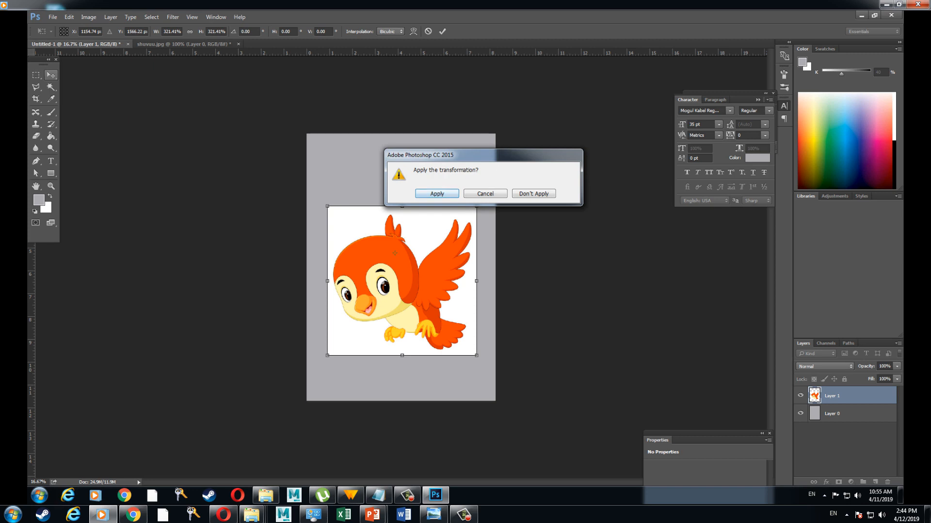
pyautogui.press('Return')
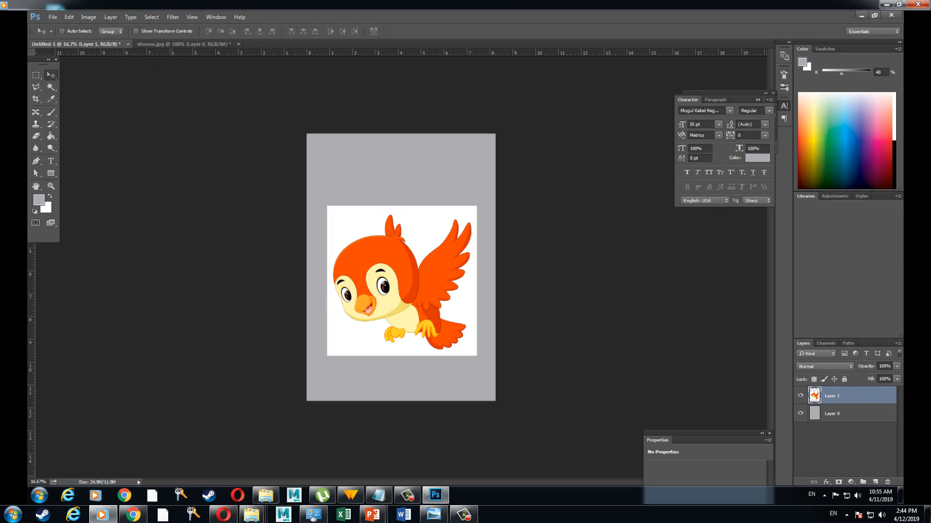
pyautogui.hotkey('ctrl', 't')
pyautogui.click(51, 75)
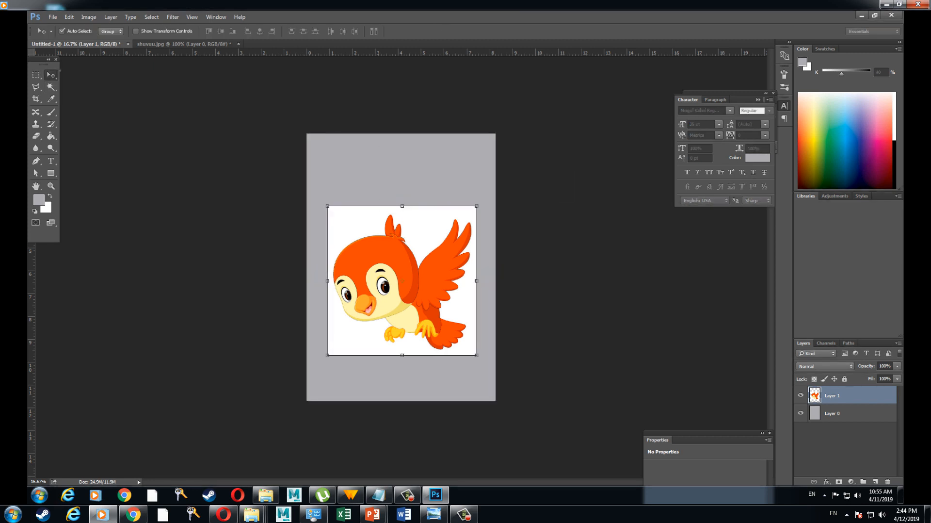
pyautogui.click(89, 74)
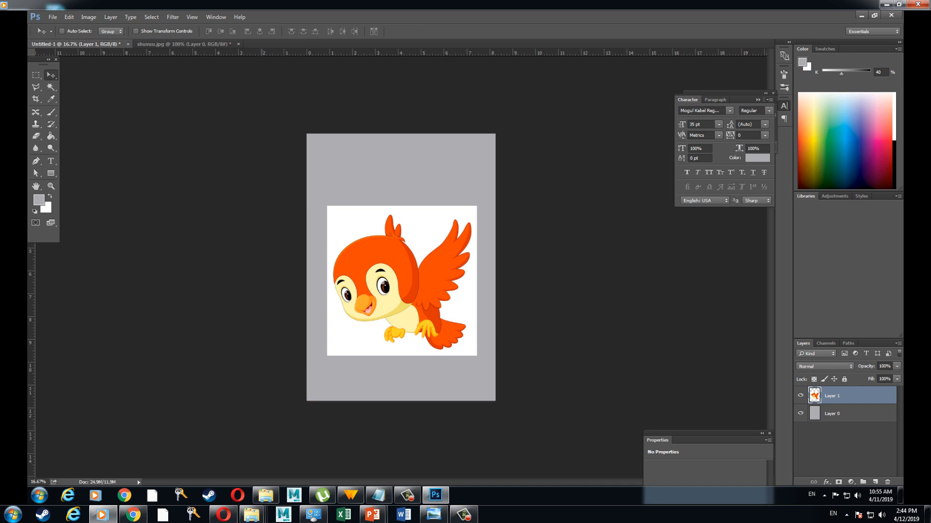
pyautogui.click(36, 74)
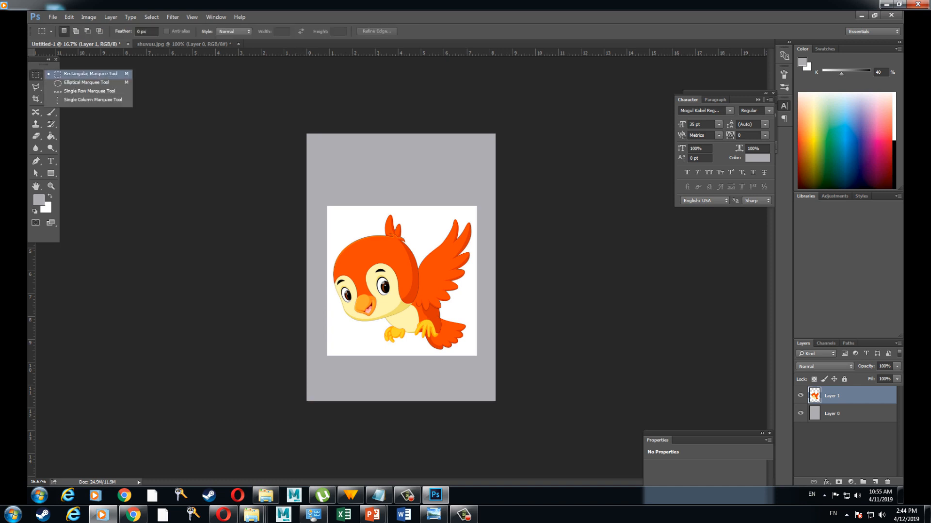
pyautogui.click(90, 74)
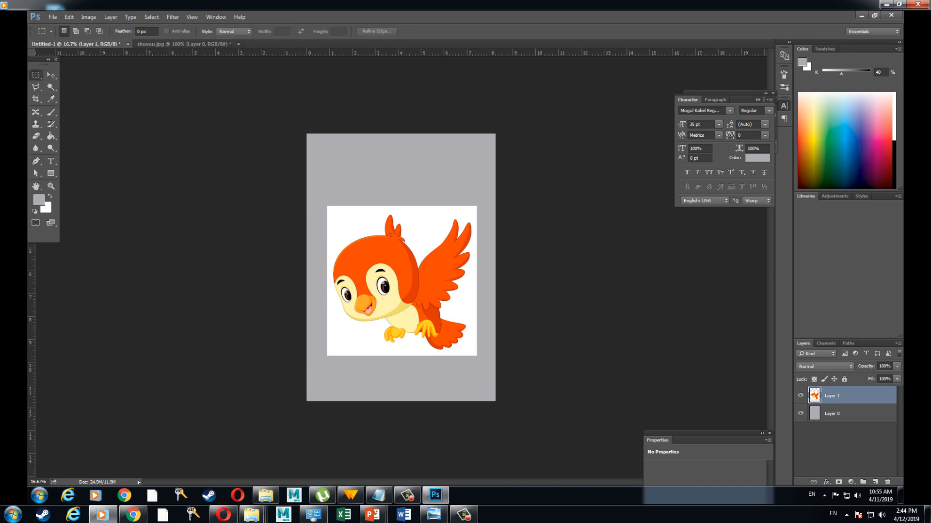
pyautogui.click(51, 75)
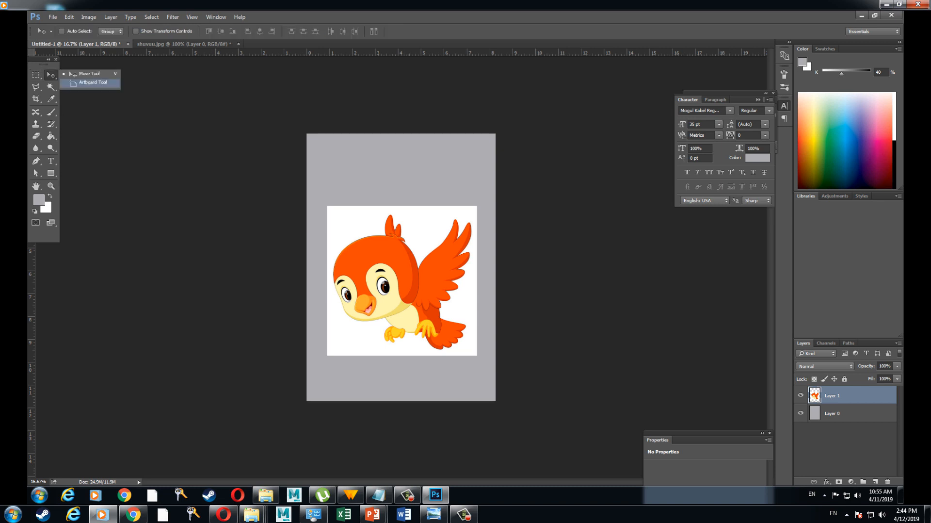
pyautogui.click(89, 74)
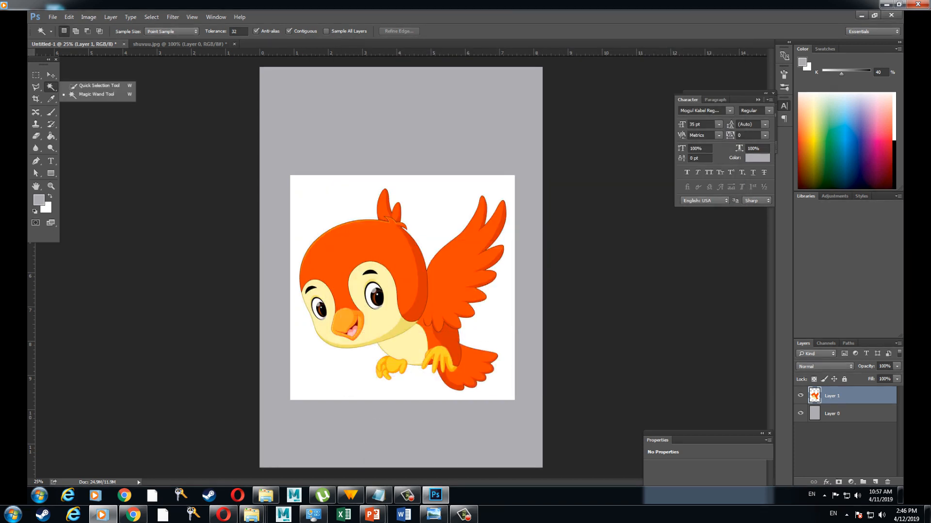
# Select the white area surrounding the bird on Layer 1 with the Magic Wand Tool.
pyautogui.click(332, 203)
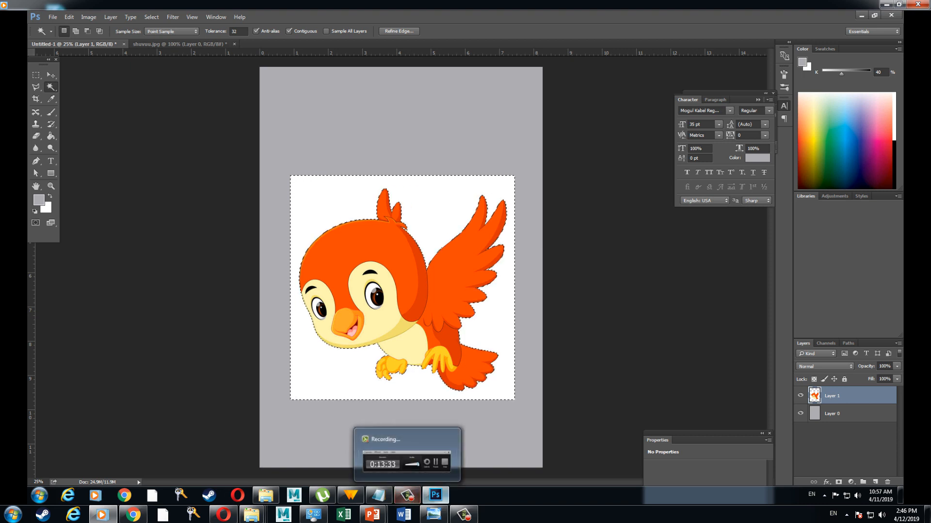
# Switch to Notepad and start a new line of notes with "tsaad taliin fon".
pyautogui.moveTo(436, 495)
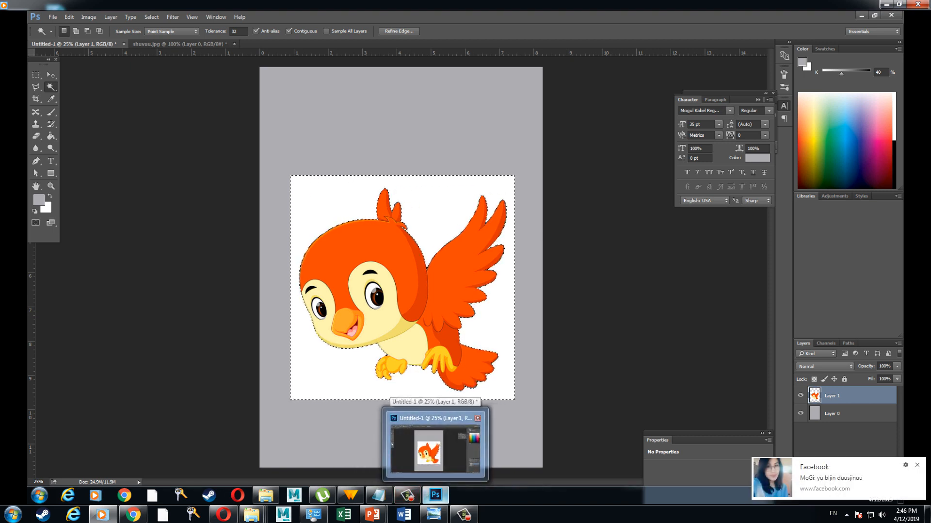
pyautogui.click(379, 495)
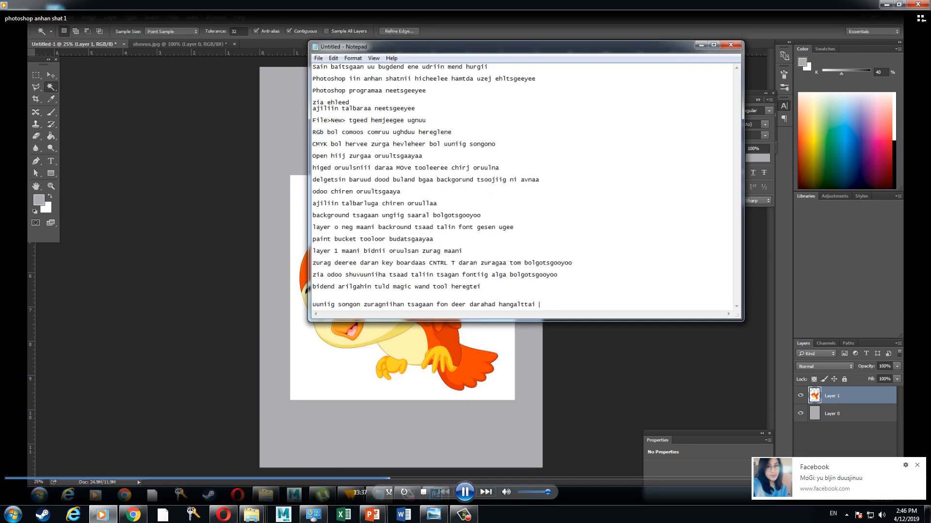
pyautogui.press('Return')
pyautogui.write('tsaad taliin fon')
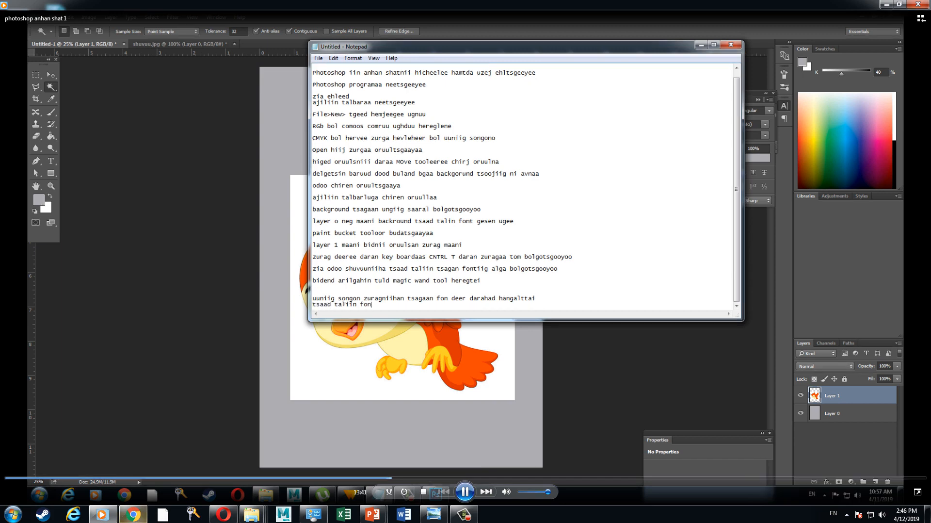
# Close the Google Chrome window.
pyautogui.rightClick(133, 513)
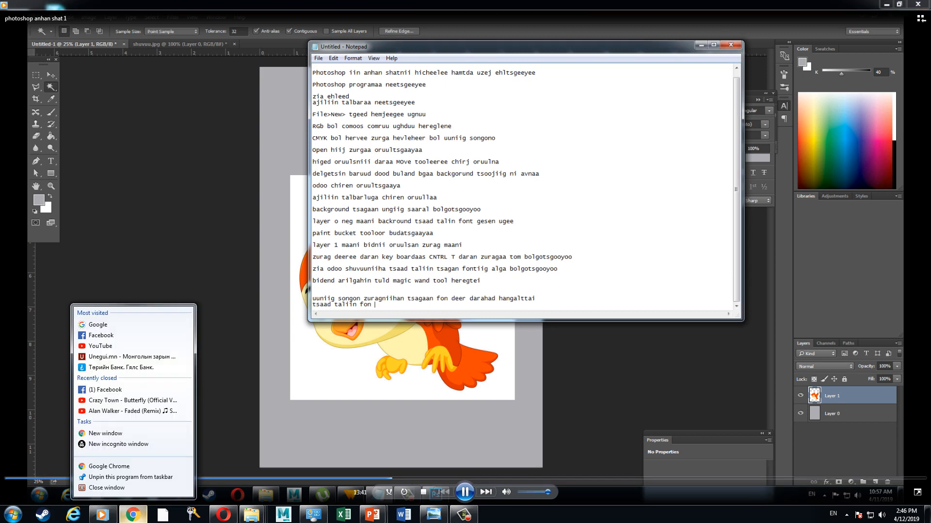
pyautogui.click(107, 487)
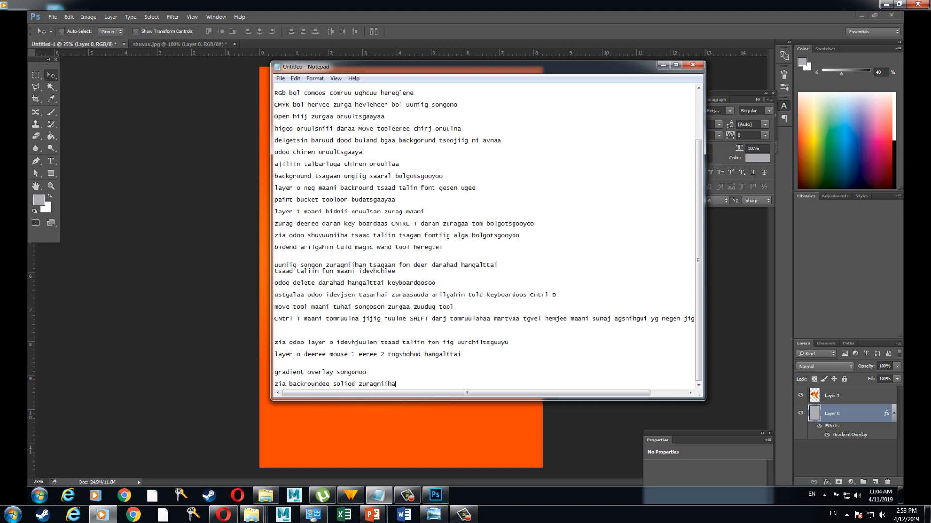
# Complete the last Notepad line as "zia backroundee soliod zuragniiha ungiihuu daguu fonoo ugluu".
pyautogui.write('ungiihuu daguu fonoo ugluu')
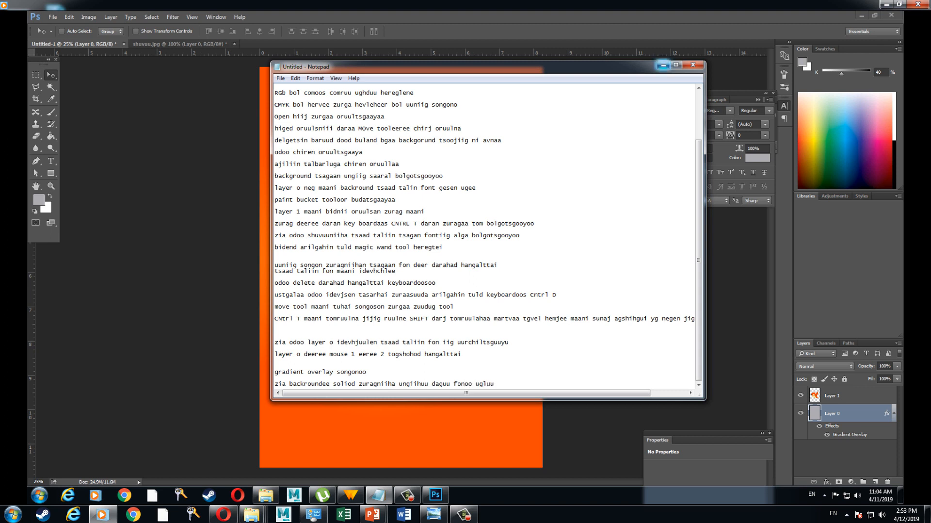
# Switch to Photoshop and make Layer 1, which holds the bird, the active layer.
pyautogui.click(663, 64)
pyautogui.rightClick(428, 280)
pyautogui.click(432, 286)
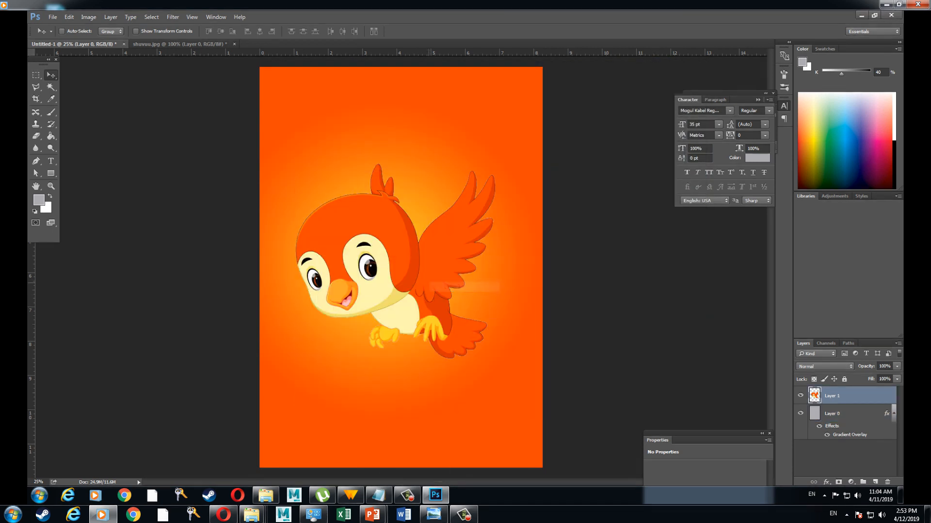
pyautogui.moveTo(432, 285); pyautogui.dragTo(420, 268)
pyautogui.hotkey('ctrl', 'z')
pyautogui.hotkey('ctrl', '-')
pyautogui.hotkey('ctrl', '+')
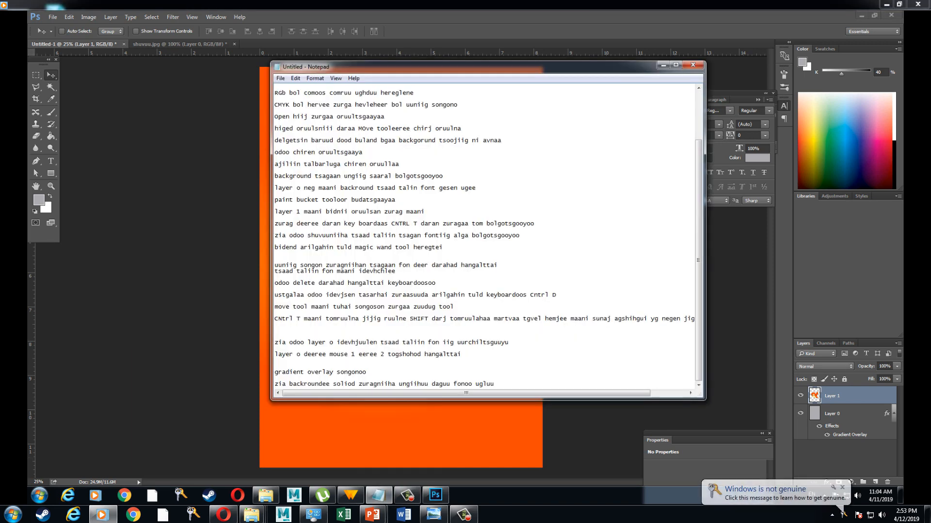
# Switch to Notepad and add a new line of notes reading "odoo door no text bichitsgeeyeee BIRD".
pyautogui.press('Return')
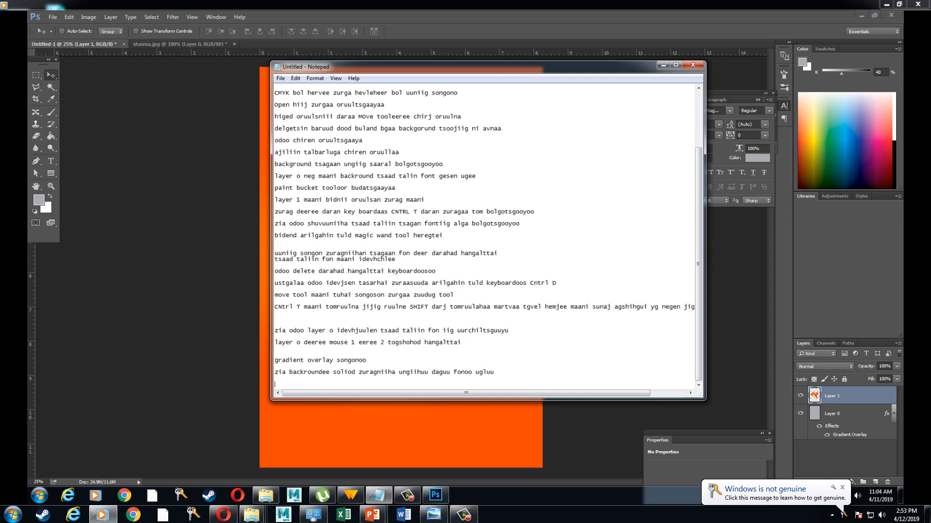
pyautogui.write('odoo door no ')
pyautogui.write('eext bichitsgeeyeee BIRD')
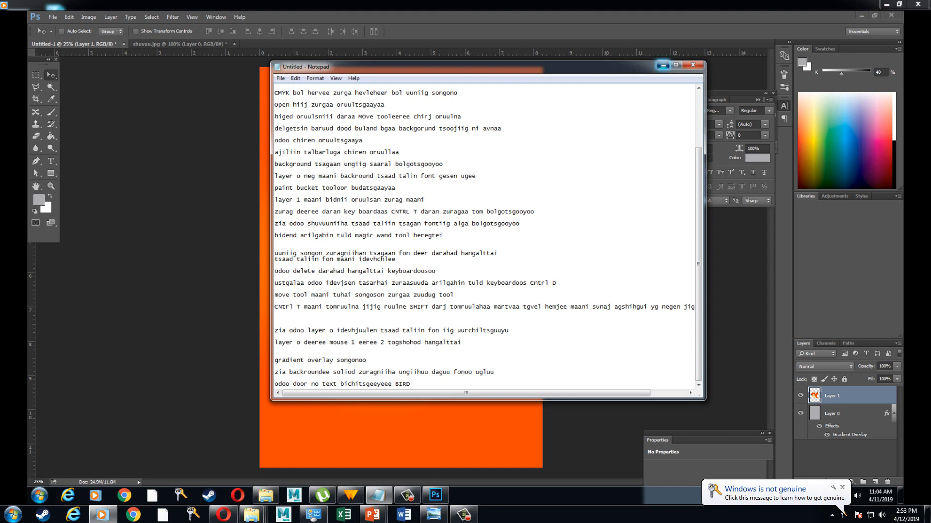
# Switch to Photoshop and activate the Horizontal Type Tool from the group of type tools.
pyautogui.click(662, 65)
pyautogui.click(50, 161)
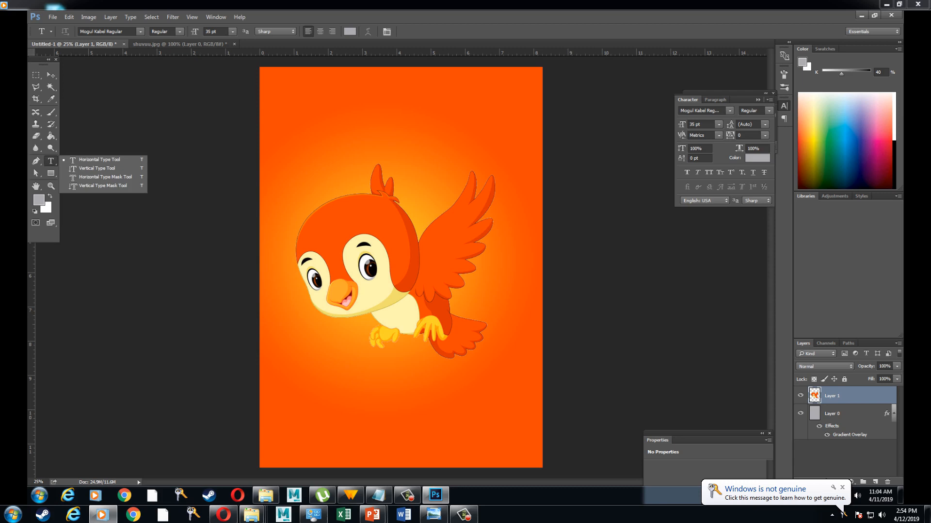
pyautogui.click(78, 160)
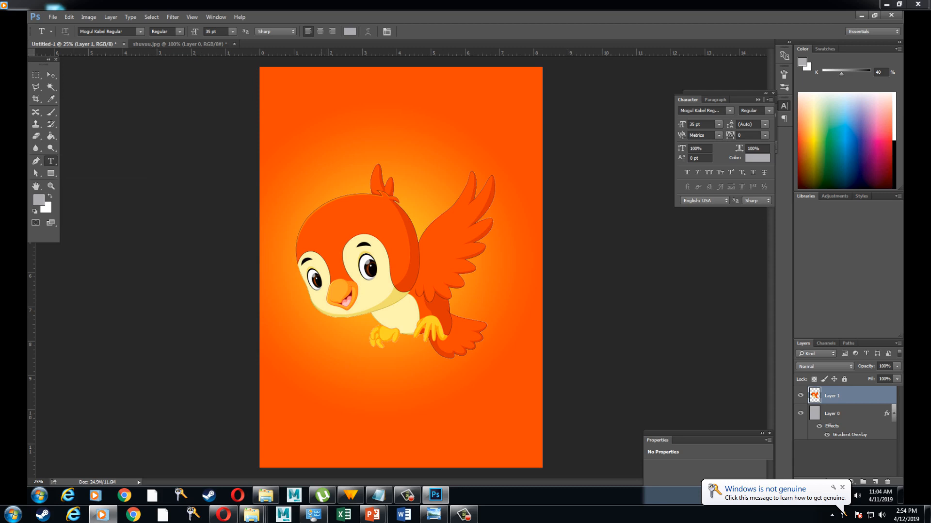
pyautogui.click(51, 160)
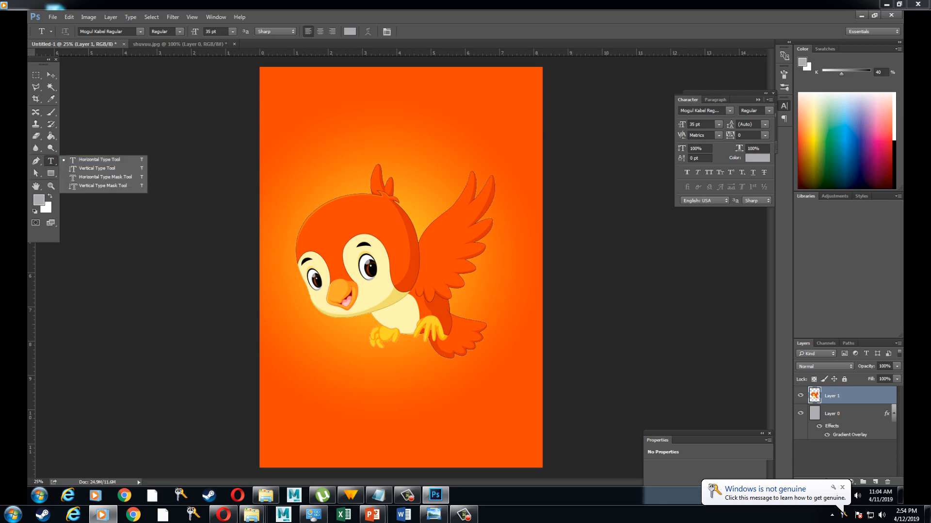
pyautogui.click(94, 160)
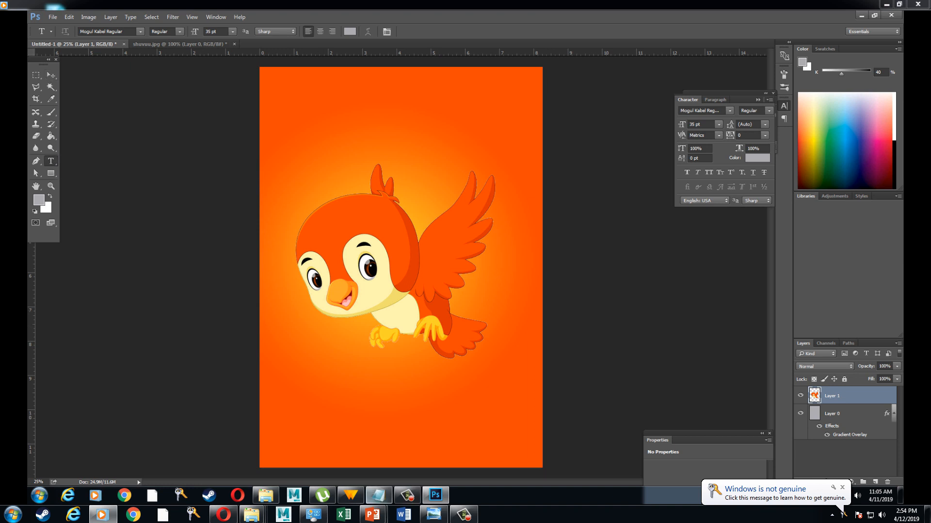
# Switch to Notepad and add the line "T songon zurgan deere daran bichitsgeeyee" beneath the existing notes.
pyautogui.click(378, 494)
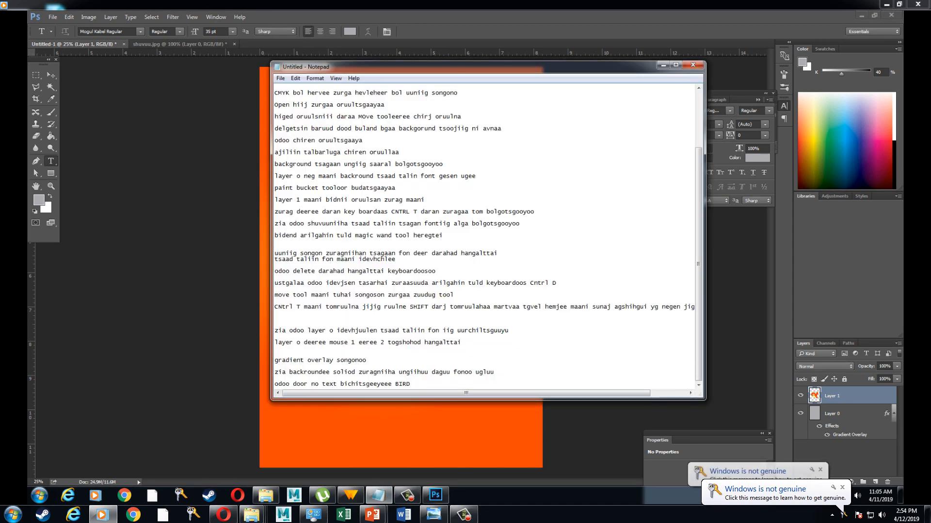
pyautogui.press('Return')
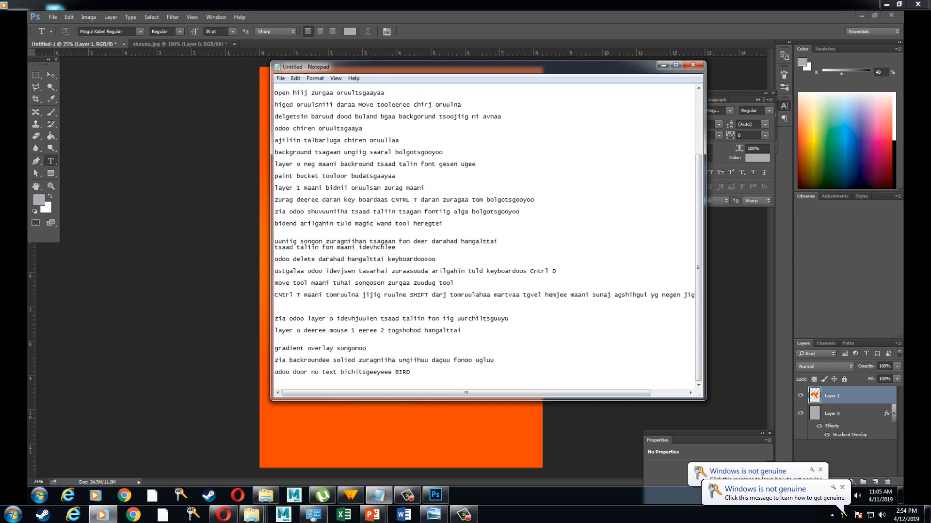
pyautogui.write('T')
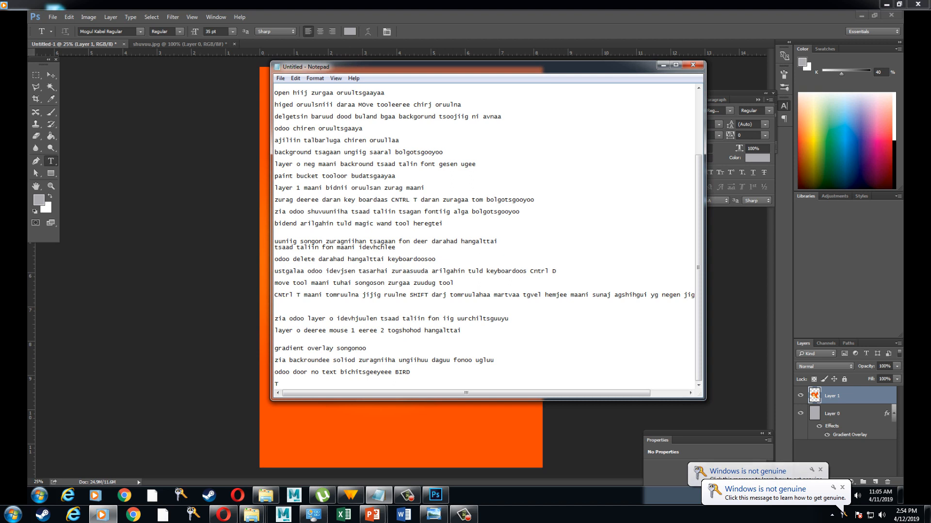
pyautogui.write(' songon')
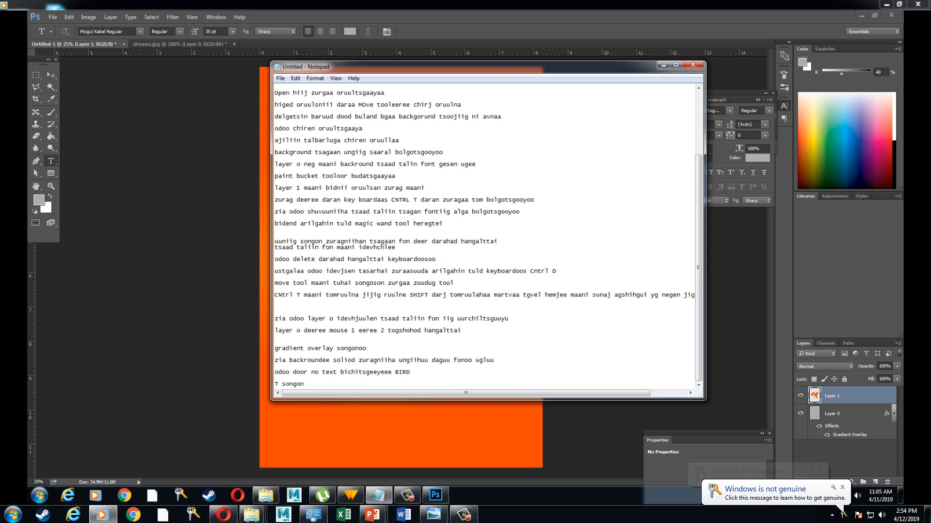
pyautogui.write(' zurg')
pyautogui.write('n')
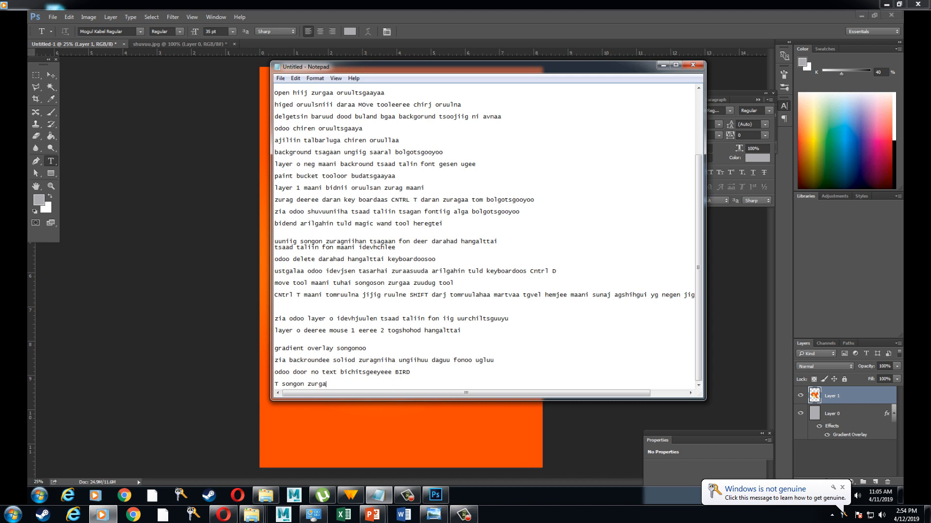
pyautogui.write('n deere daran bichitsgeeyee')
# Switch to Photoshop and start an empty horizontal text line on the orange area below the bird.
pyautogui.click(663, 65)
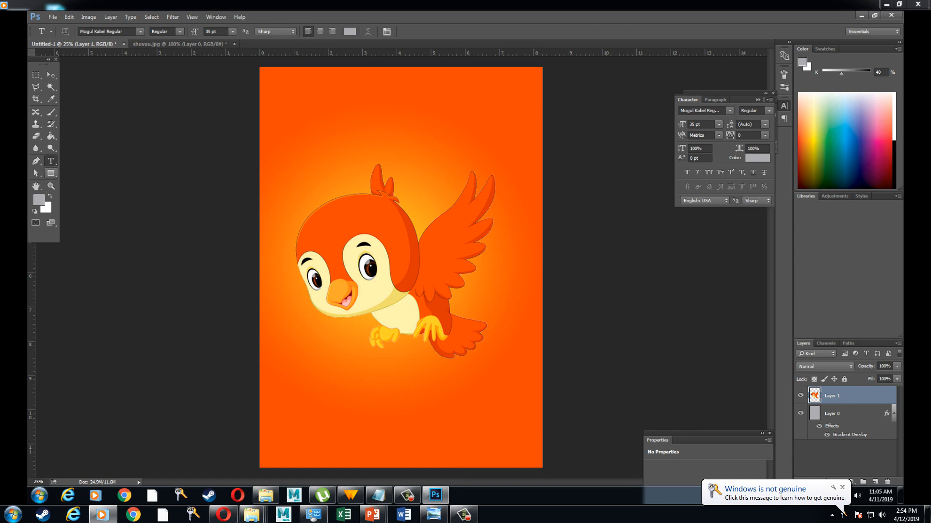
pyautogui.rightClick(51, 161)
pyautogui.click(97, 159)
pyautogui.click(349, 395)
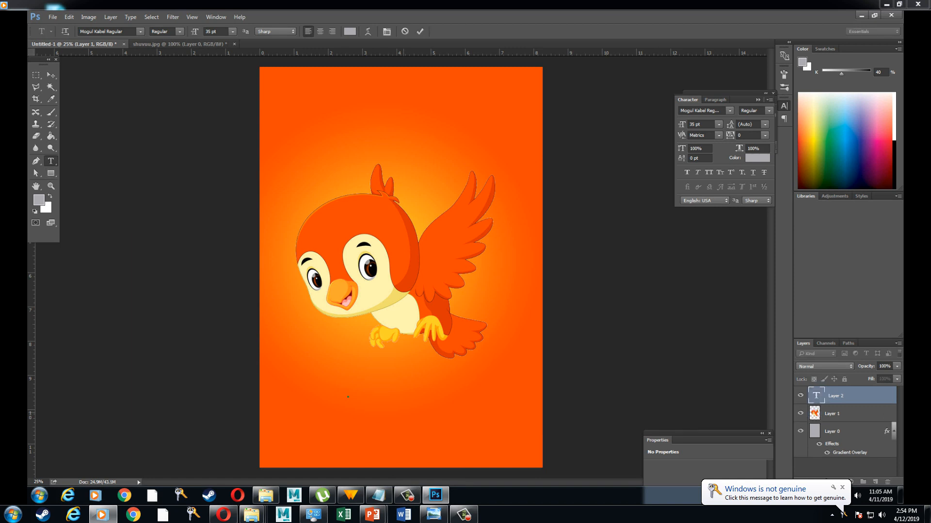
pyautogui.write('B')
pyautogui.hotkey('ctrl', 'z')
# Set the text colour to bright yellow (#f6ff00) and enter the word BIRD.
pyautogui.click(350, 32)
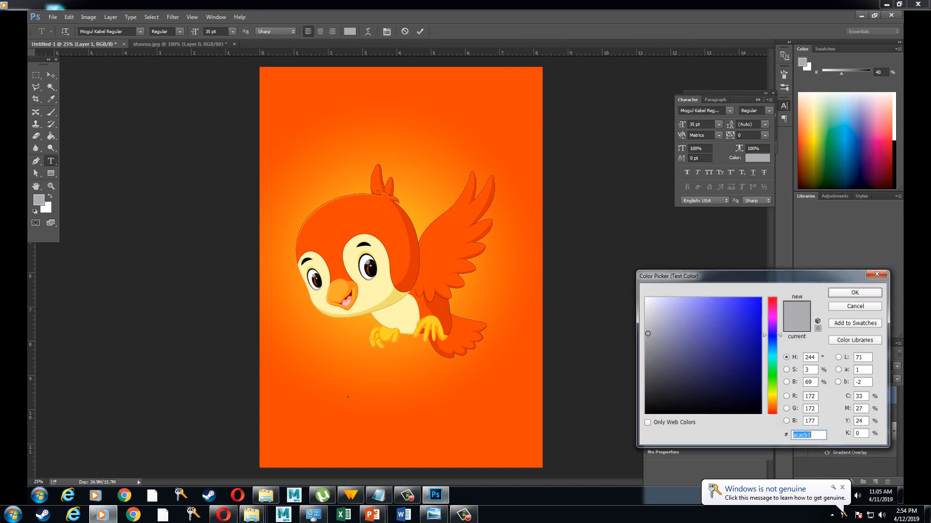
pyautogui.write('ffffff')
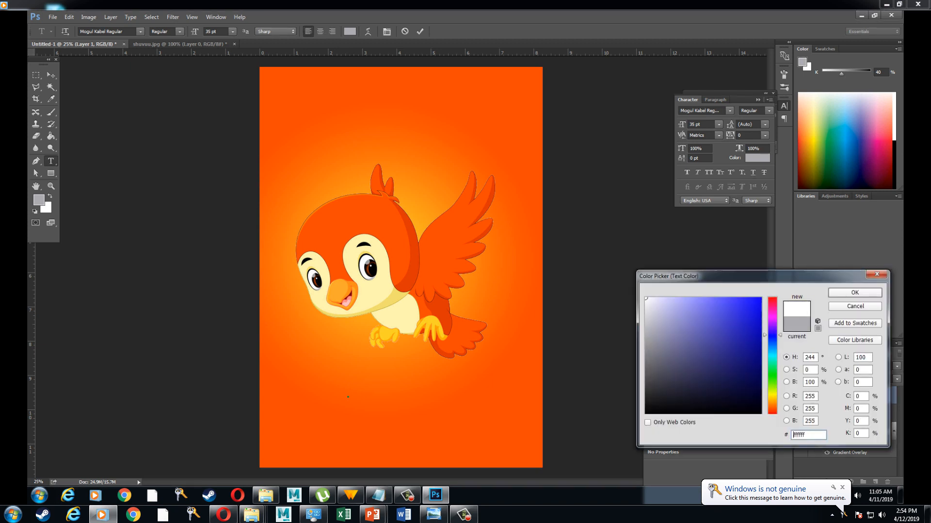
pyautogui.click(677, 301)
pyautogui.moveTo(773, 388); pyautogui.dragTo(772, 395)
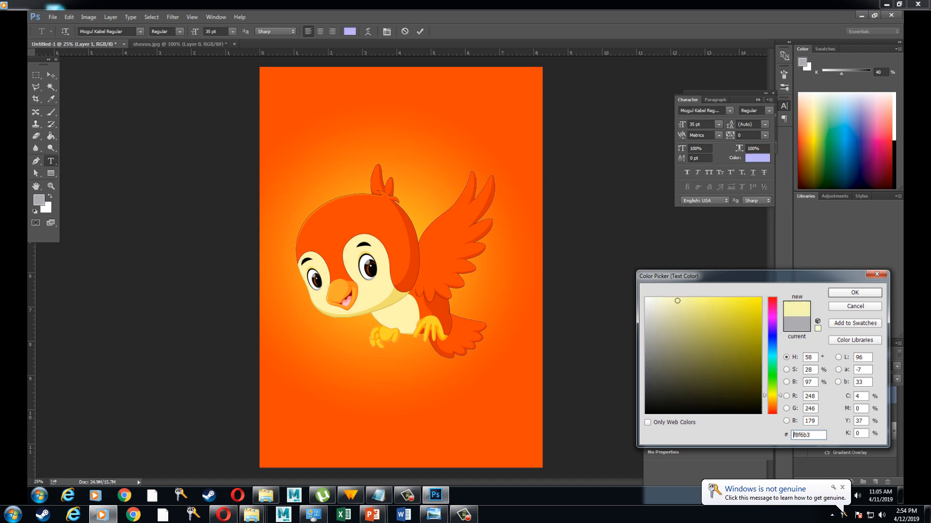
pyautogui.click(760, 298)
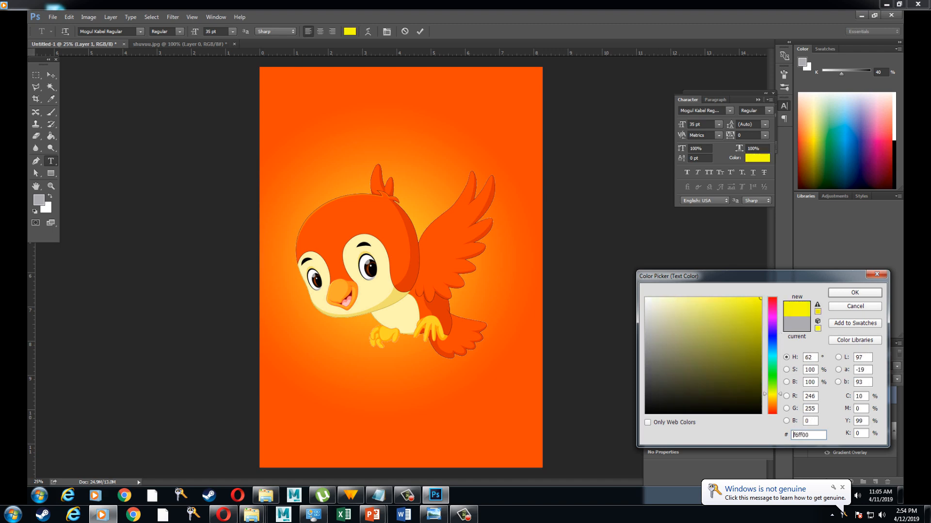
pyautogui.press('Return')
pyautogui.write('BIRD')
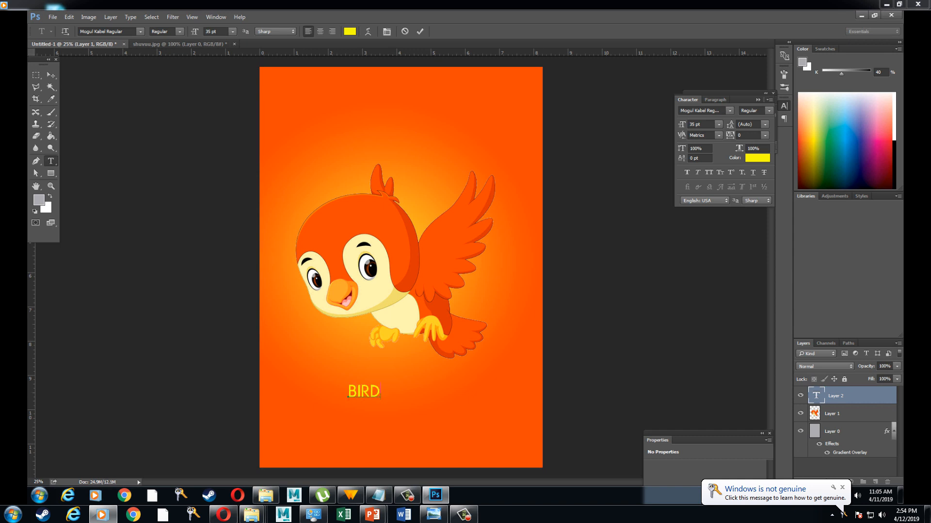
pyautogui.click(233, 31)
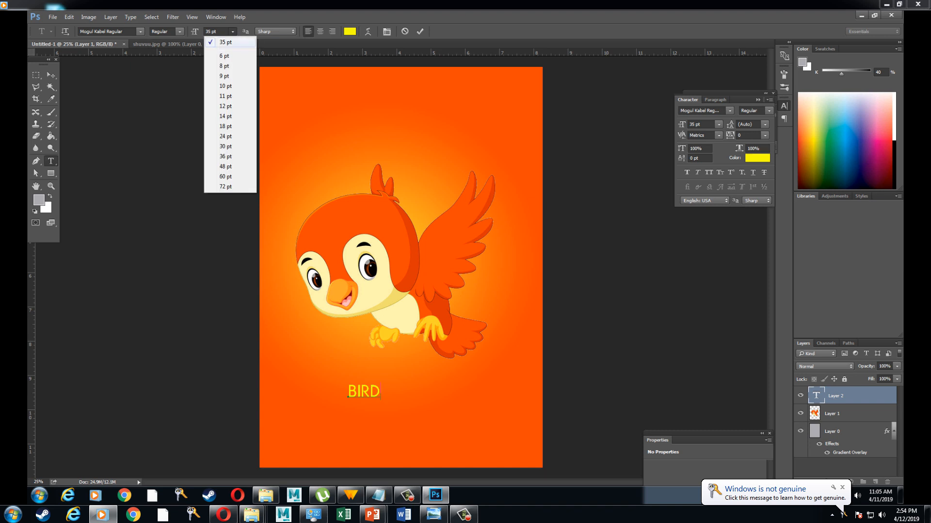
pyautogui.click(226, 166)
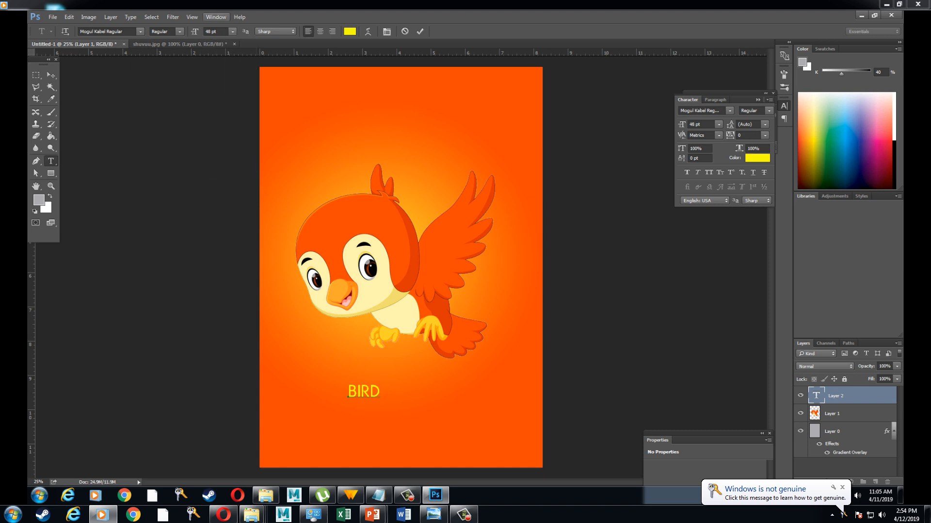
pyautogui.click(233, 31)
pyautogui.click(233, 32)
# Set the font size of the whole word BIRD to 60 pt and finish the text with the Move tool active.
pyautogui.hotkey('ctrl', 'a')
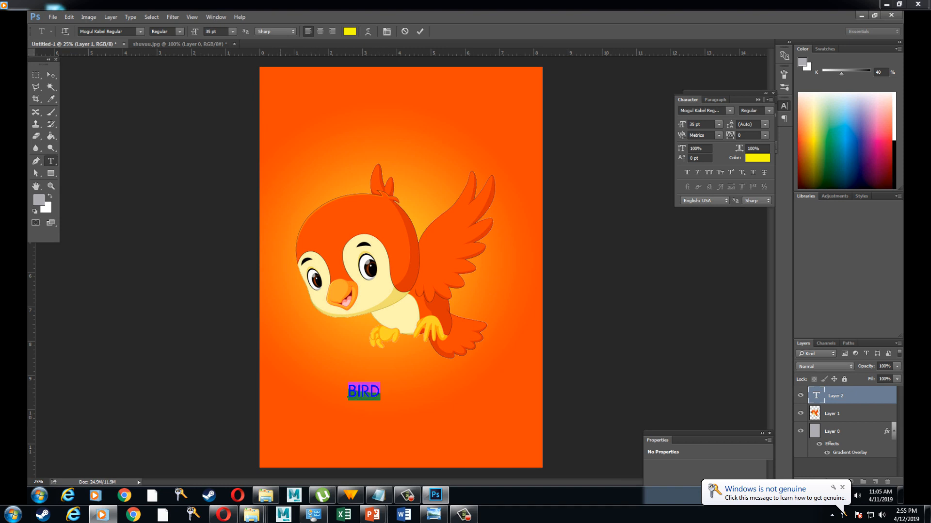
pyautogui.click(233, 32)
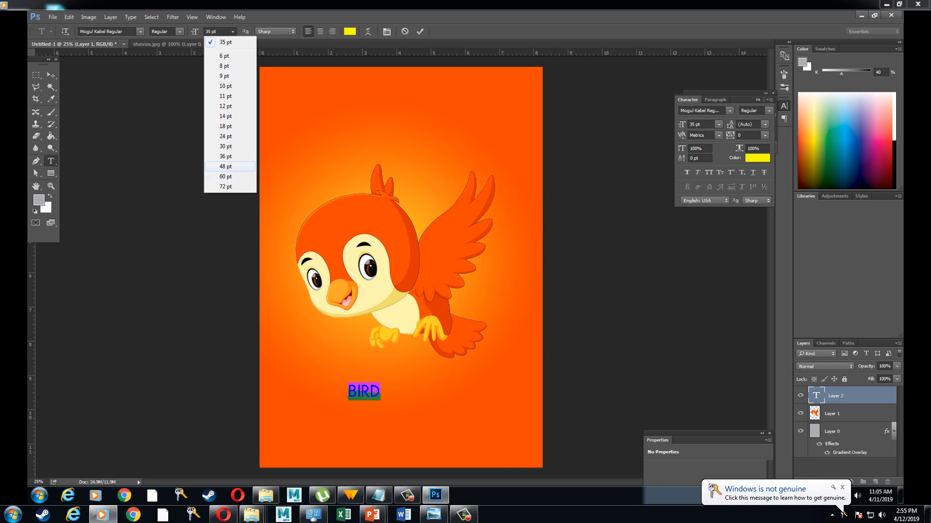
pyautogui.click(226, 166)
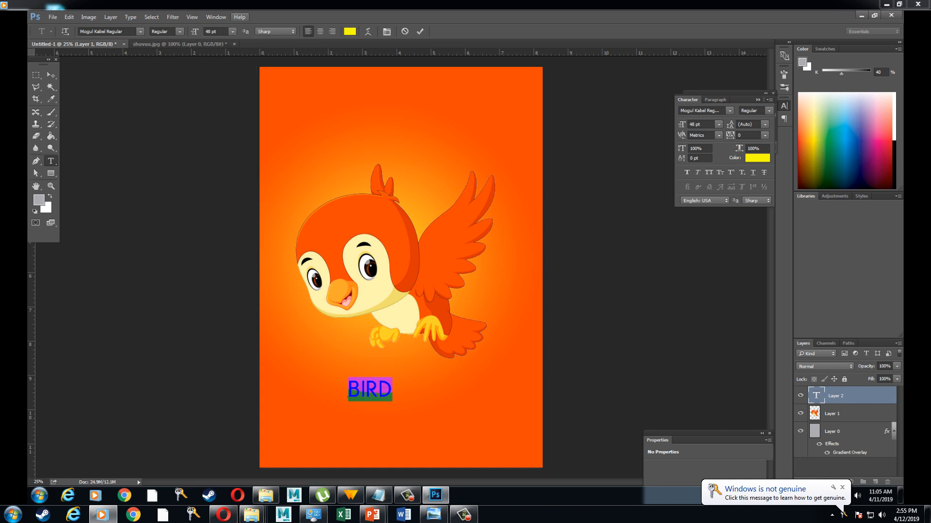
pyautogui.click(233, 31)
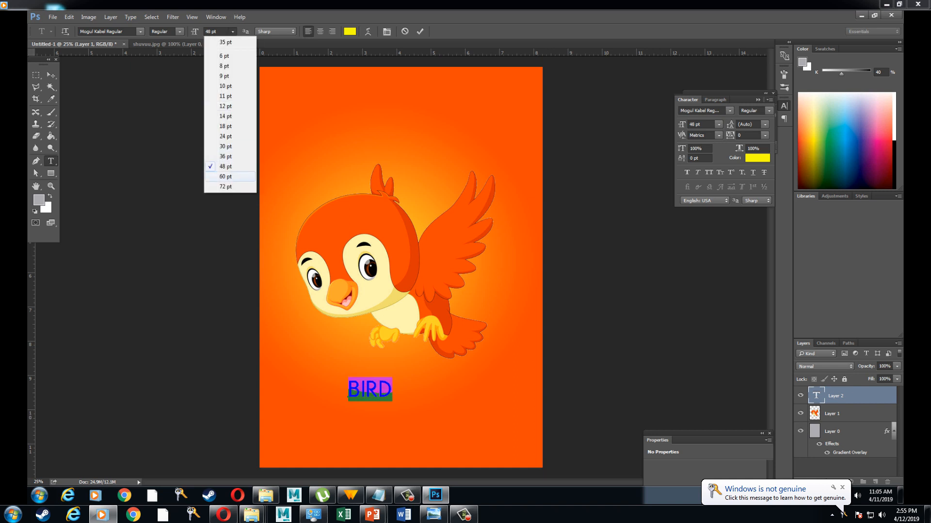
pyautogui.click(226, 176)
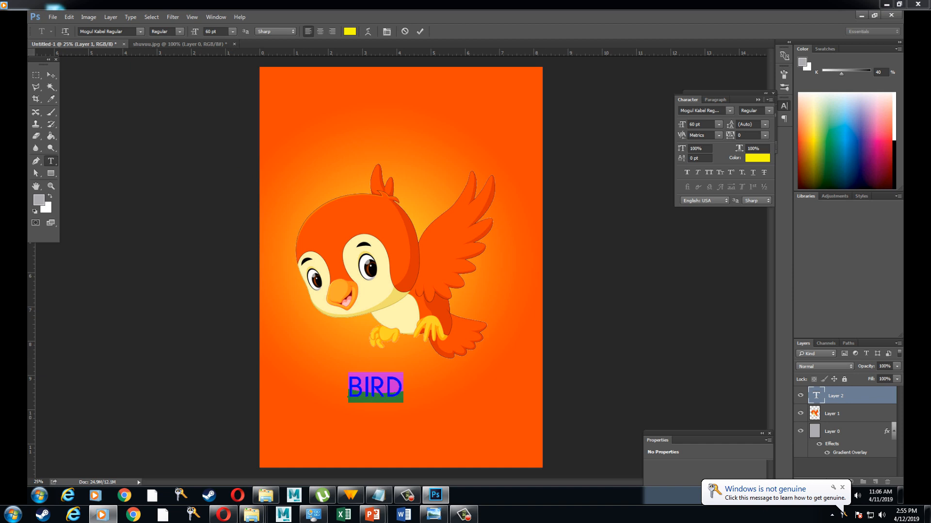
pyautogui.click(233, 32)
pyautogui.click(226, 186)
pyautogui.click(51, 75)
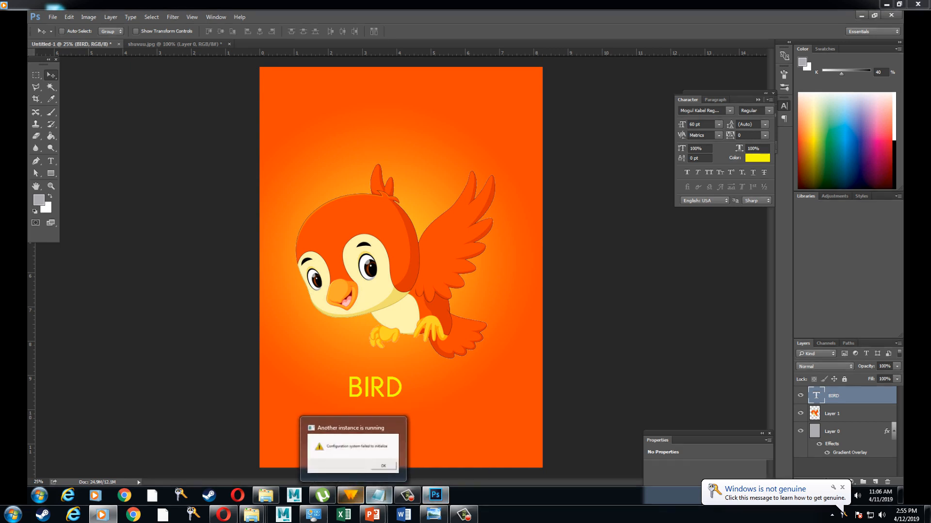
# Switch to Notepad, undo the last note line and write "mun CNTRL T daran tomruulj jijigruulj bolnoo usgee".
pyautogui.click(378, 494)
pyautogui.hotkey('ctrl', 'z')
pyautogui.press('Return')
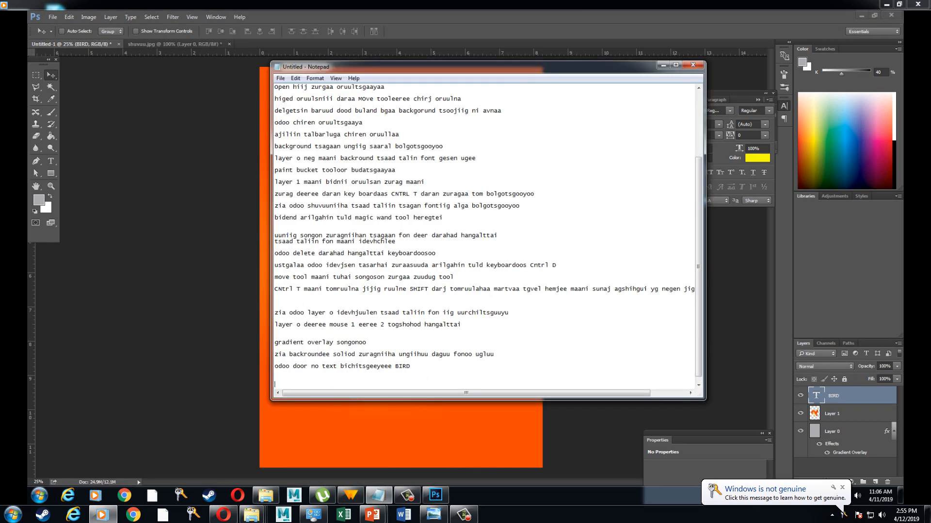
pyautogui.write('mun CNTRL T daran tomruulj jijigruul j bolnoo')
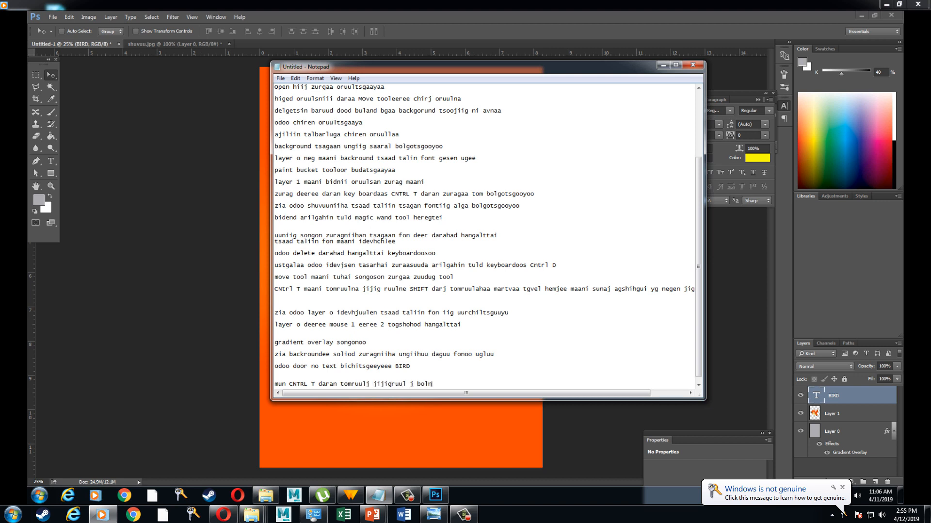
pyautogui.press('BackSpace')
pyautogui.press('BackSpace')
pyautogui.press('BackSpace')
pyautogui.press('BackSpace')
pyautogui.press('BackSpace')
pyautogui.press('BackSpace')
pyautogui.press('BackSpace')
pyautogui.press('BackSpace')
pyautogui.press('BackSpace')
pyautogui.press('BackSpace')
pyautogui.write('lj bolnoo usgee')
pyautogui.press('Return')
# Switch to Photoshop, scale the BIRD text proportionally to about 255% and centre it below the bird.
pyautogui.click(664, 64)
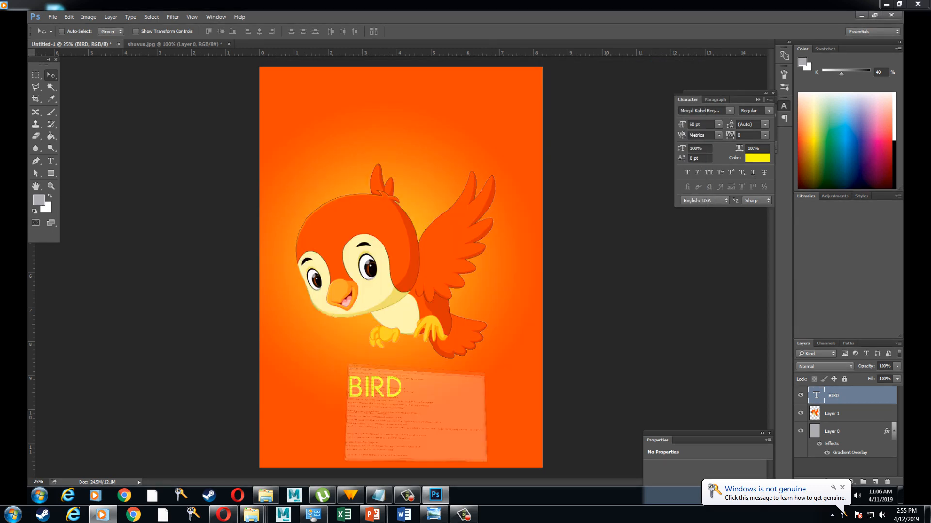
pyautogui.press('ctrl')
pyautogui.hotkey('ctrl', 't')
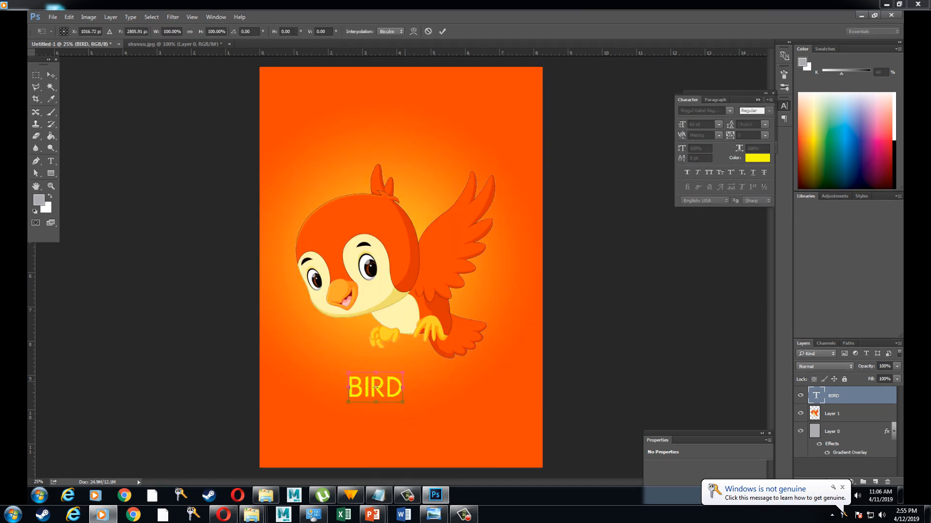
pyautogui.moveTo(404, 372); pyautogui.dragTo(506, 313)
pyautogui.moveTo(425, 358); pyautogui.dragTo(401, 403)
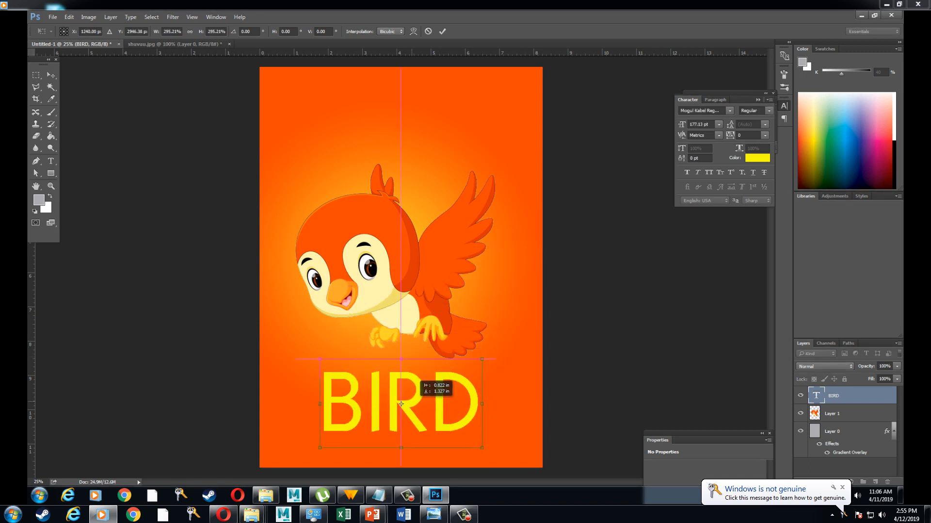
pyautogui.moveTo(481, 359); pyautogui.dragTo(460, 371)
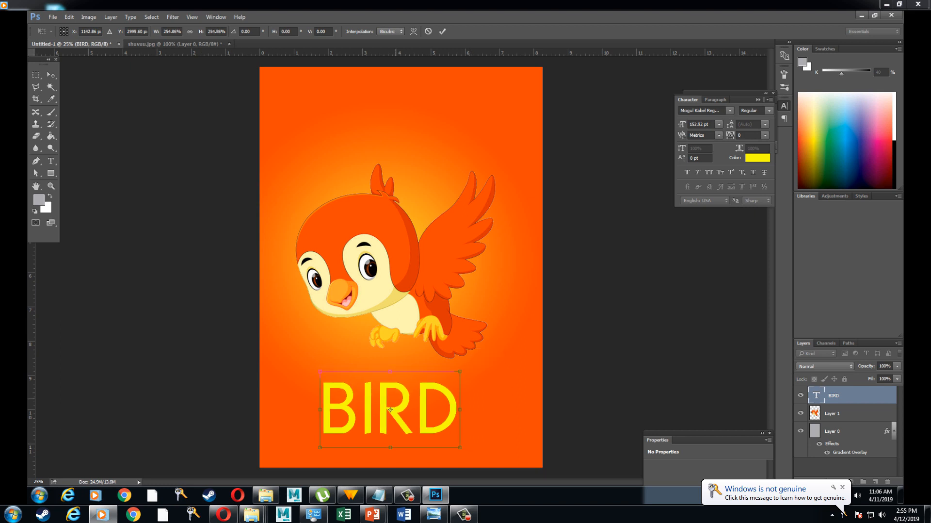
pyautogui.moveTo(385, 404); pyautogui.dragTo(395, 404)
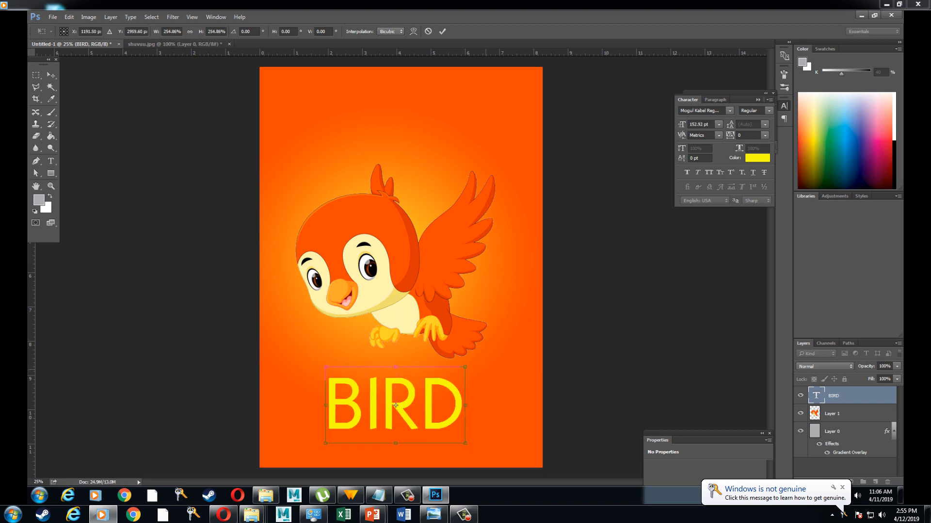
pyautogui.click(51, 75)
pyautogui.click(437, 194)
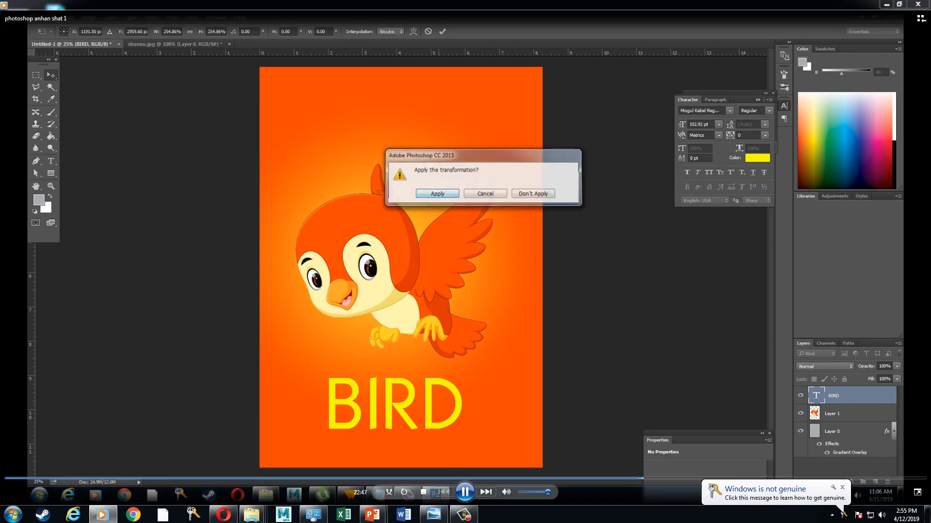
# Select the BIRD text layer on the canvas, nudge the title slightly upward and activate the Type tool.
pyautogui.rightClick(405, 399)
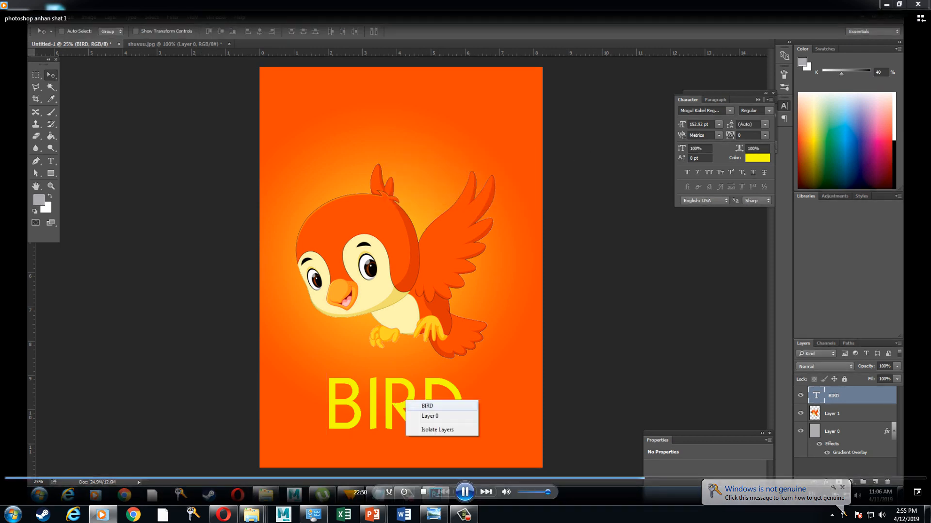
pyautogui.click(426, 405)
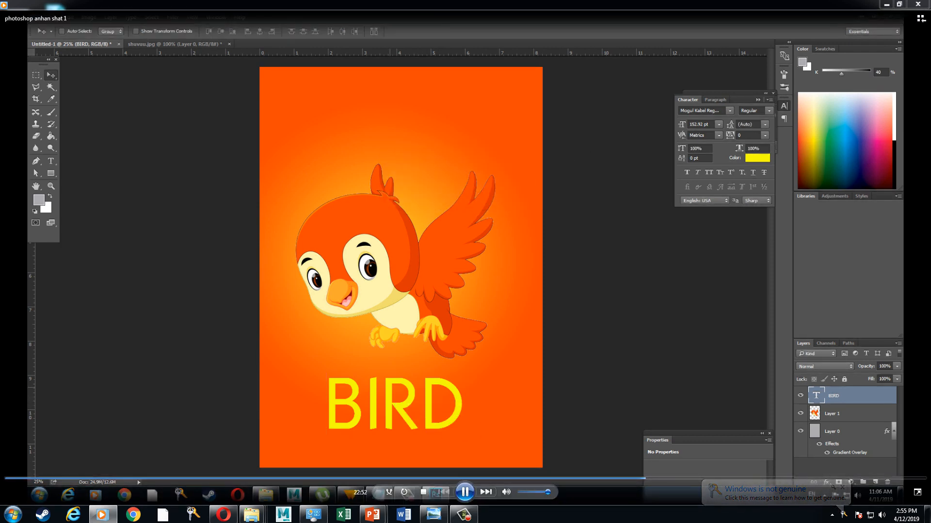
pyautogui.moveTo(404, 401); pyautogui.dragTo(403, 400)
pyautogui.press('t')
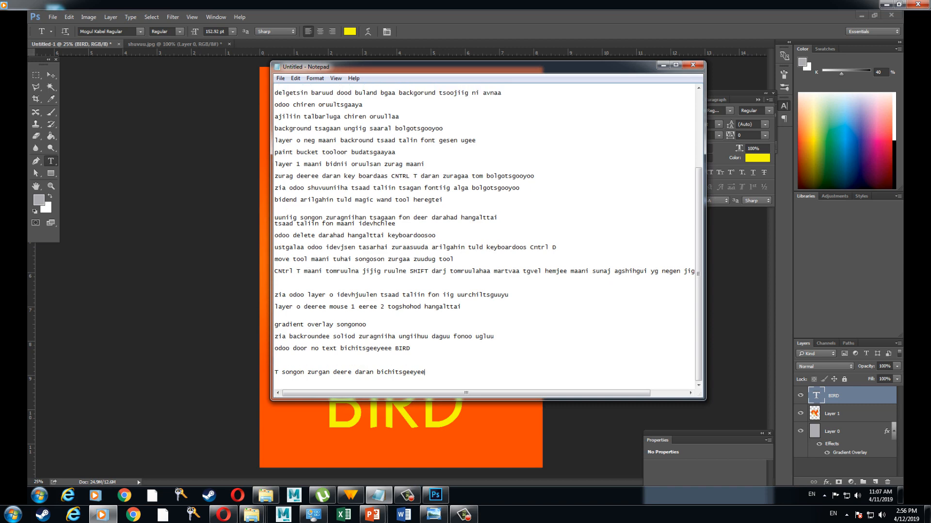
# In Notepad, add the lines "mun CNTRL T daran tomruulj jijigrulj bolnoo usgee" and "bird gesen text deeree t useg daran fontoo uurchiltsguuyuu".
pyautogui.press('Return')
pyautogui.press('Return')
pyautogui.write('mun CNTRL T daran tomruulj jijigrulj bolnoo usgee')
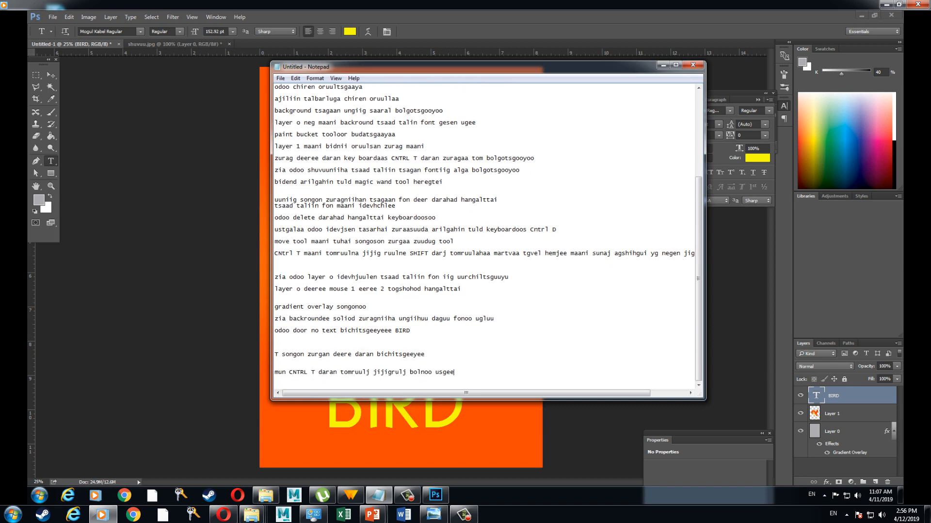
pyautogui.press('Return')
pyautogui.write('bird gesen text deeree t usege')
pyautogui.press('BackSpace')
pyautogui.write('daran f')
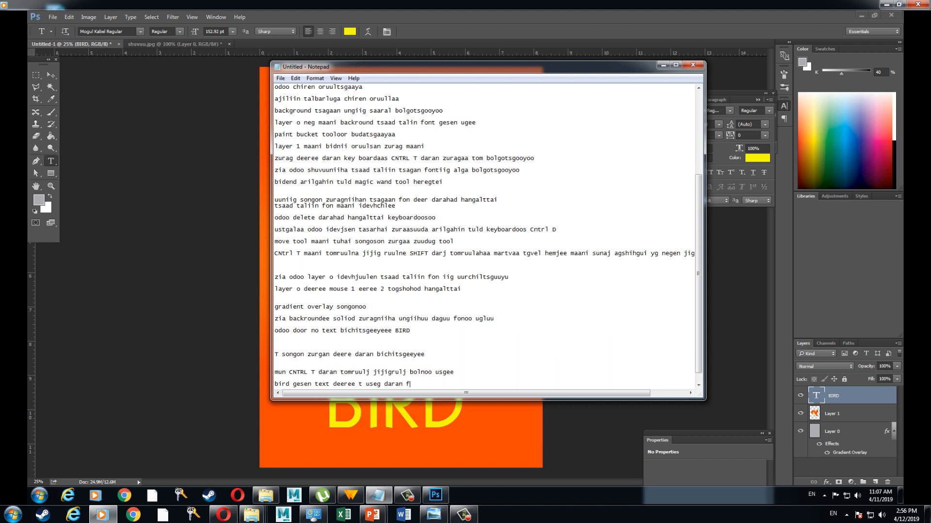
pyautogui.write('ontoo uurchiltsguuyuu')
# Switch to Photoshop and place the text cursor inside the BIRD title.
pyautogui.click(662, 64)
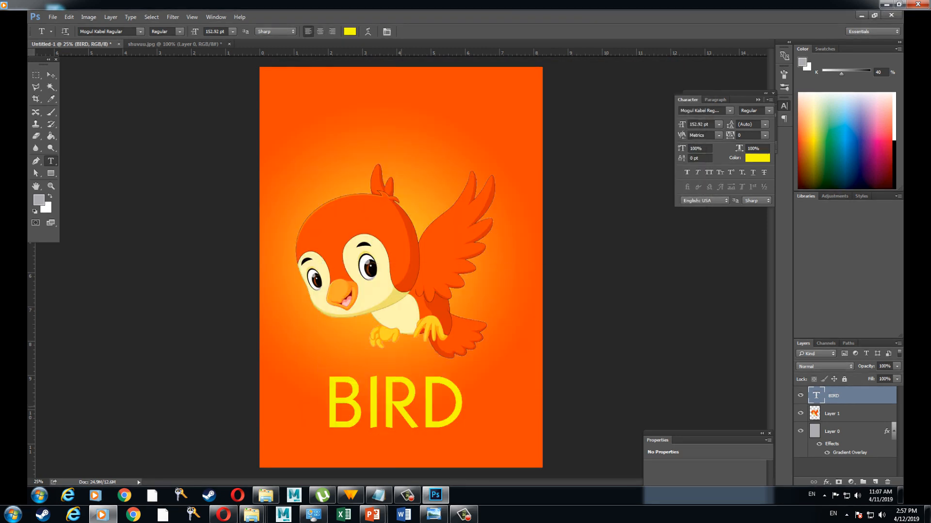
pyautogui.click(399, 407)
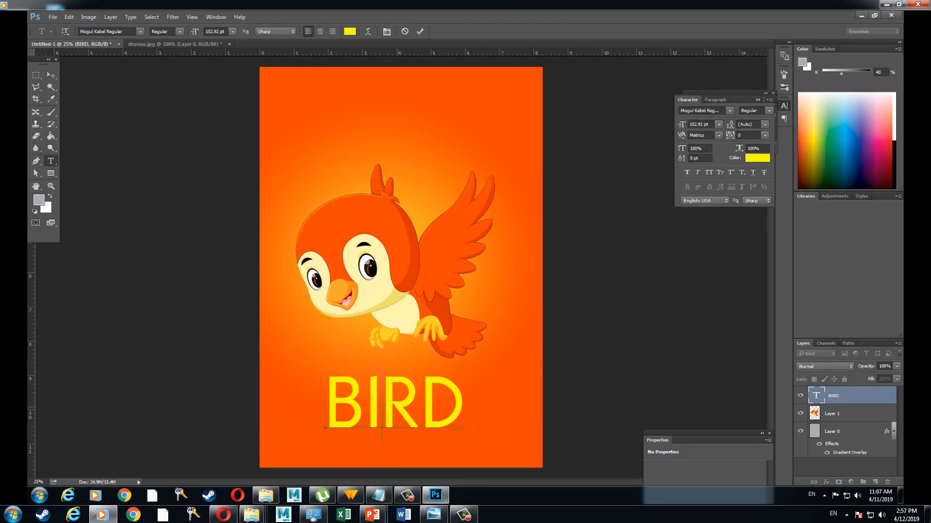
# Switch to Notepad and replace the last note line with "t daraa CNTR A aagaara bugdiig idevjuulnee", followed by a new line.
pyautogui.moveTo(435, 494)
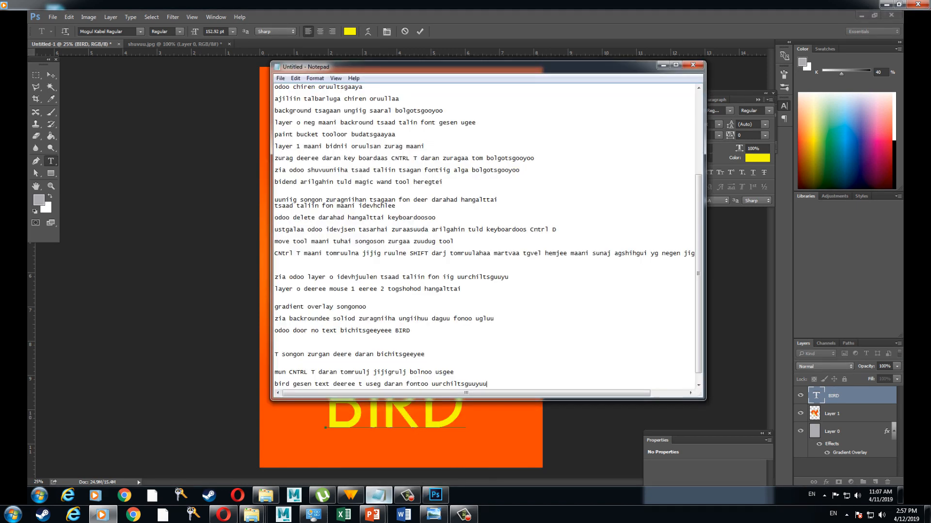
pyautogui.click(378, 495)
pyautogui.press('Return')
pyautogui.write('t da')
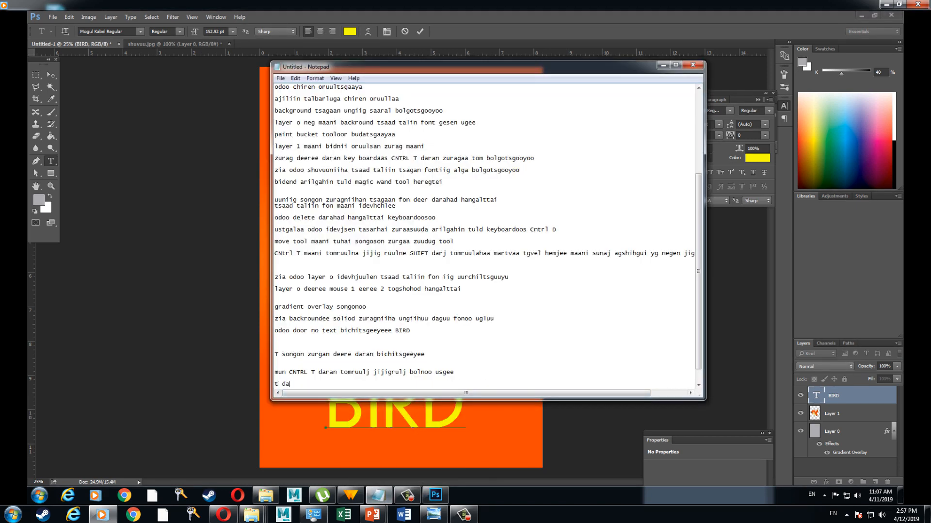
pyautogui.write('raa CNTR A')
pyautogui.write(' gagaara bugdiig idevjuulnee')
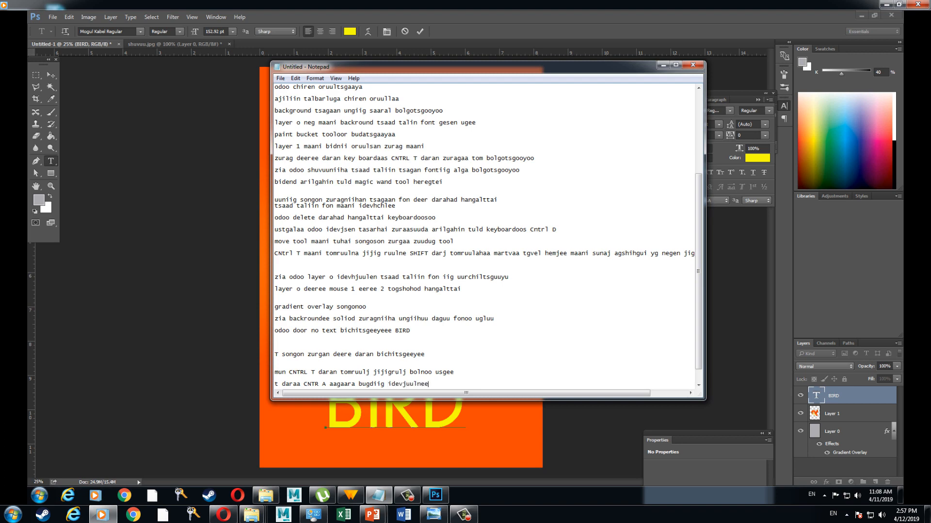
pyautogui.press('Return')
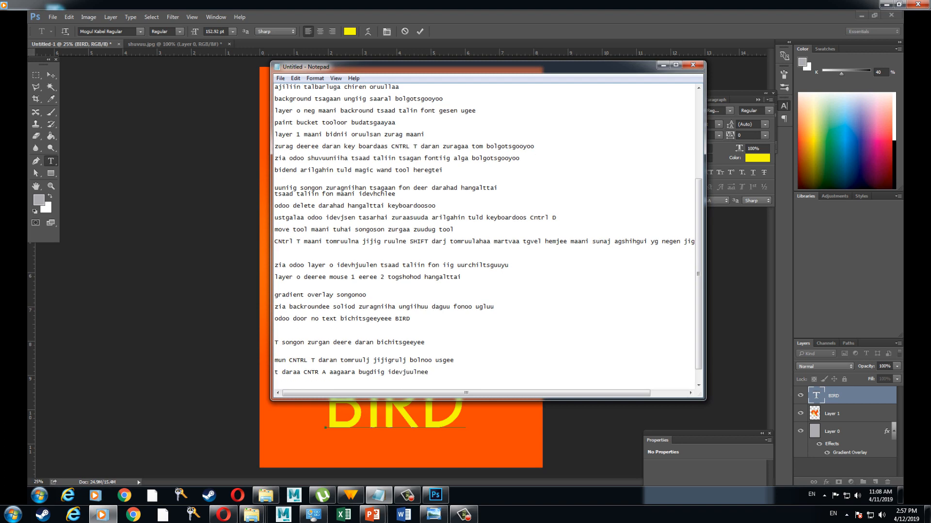
# Switch to Photoshop, select the whole word BIRD, set its font to Mogul Kabel Bold and finish with the Move tool active.
pyautogui.click(663, 64)
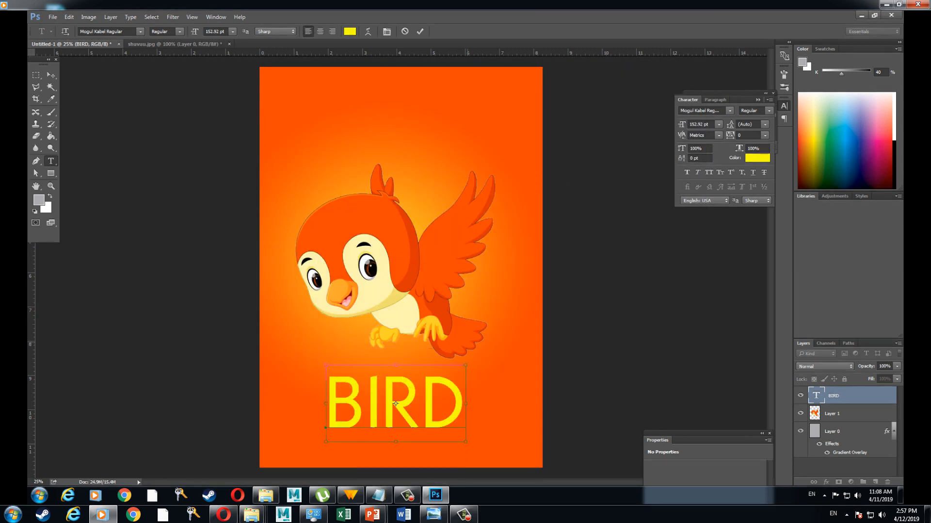
pyautogui.doubleClick(395, 403)
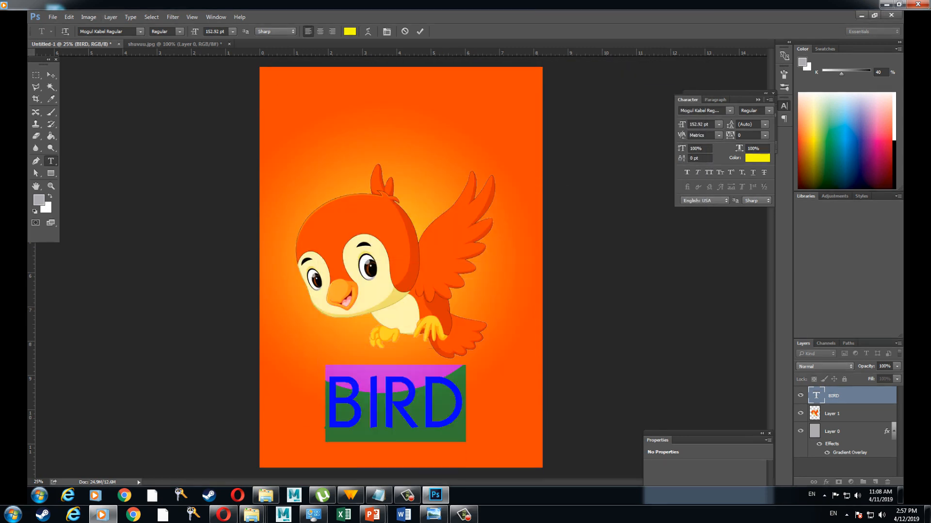
pyautogui.click(108, 32)
pyautogui.click(141, 32)
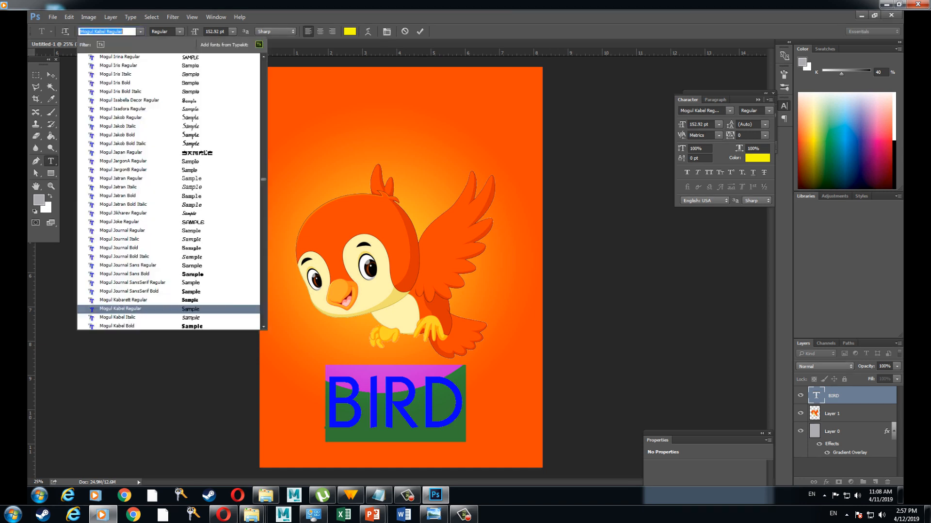
pyautogui.click(141, 32)
pyautogui.click(108, 32)
pyautogui.press('Down')
pyautogui.press('Down')
pyautogui.press('Down')
pyautogui.press('Down')
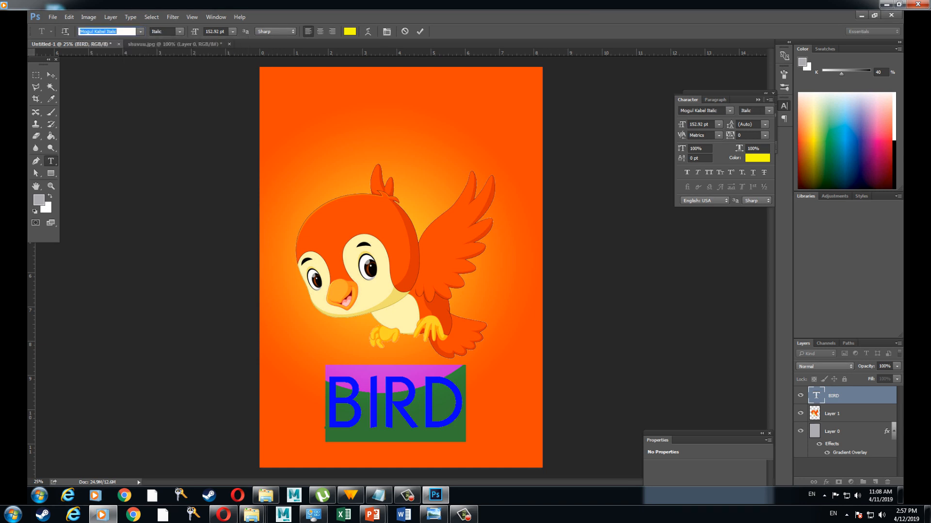
pyautogui.press('Up')
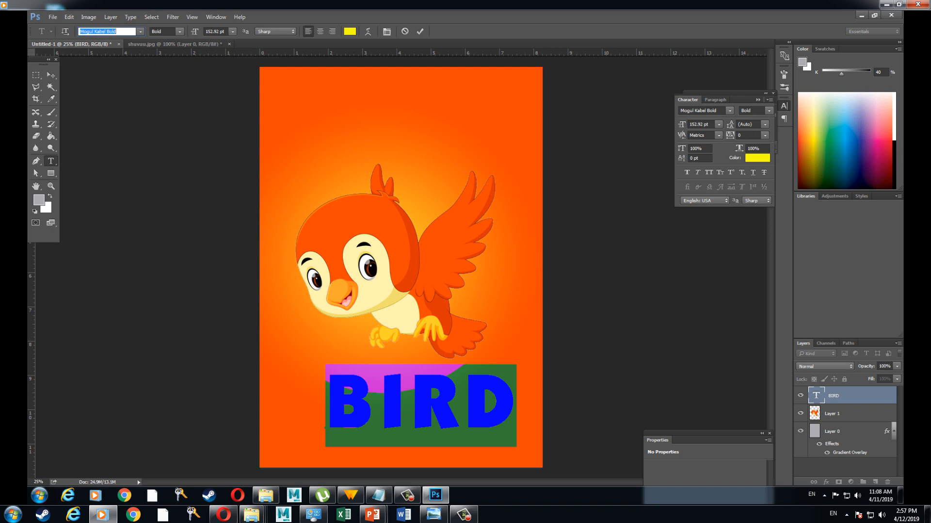
pyautogui.click(51, 75)
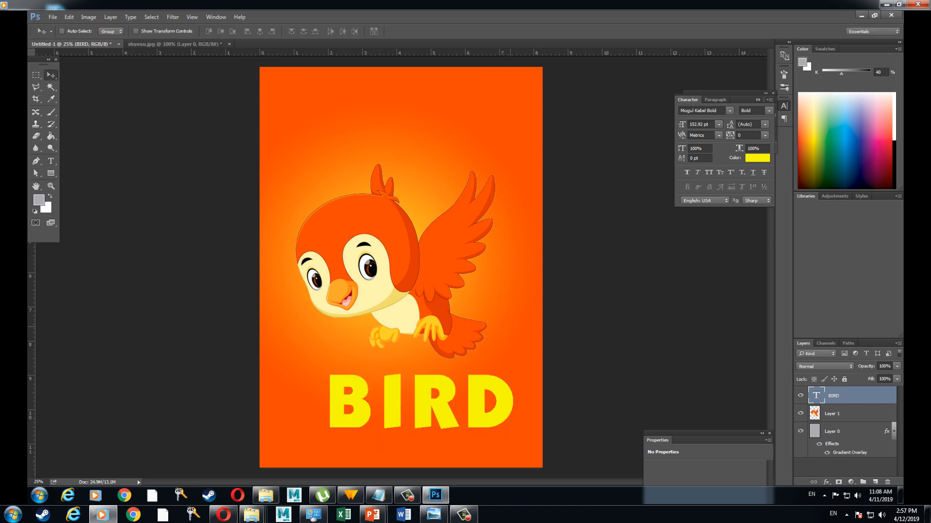
# Scale the BIRD title down proportionally to about 94% and shift it slightly left below the bird.
pyautogui.hotkey('ctrl', 't')
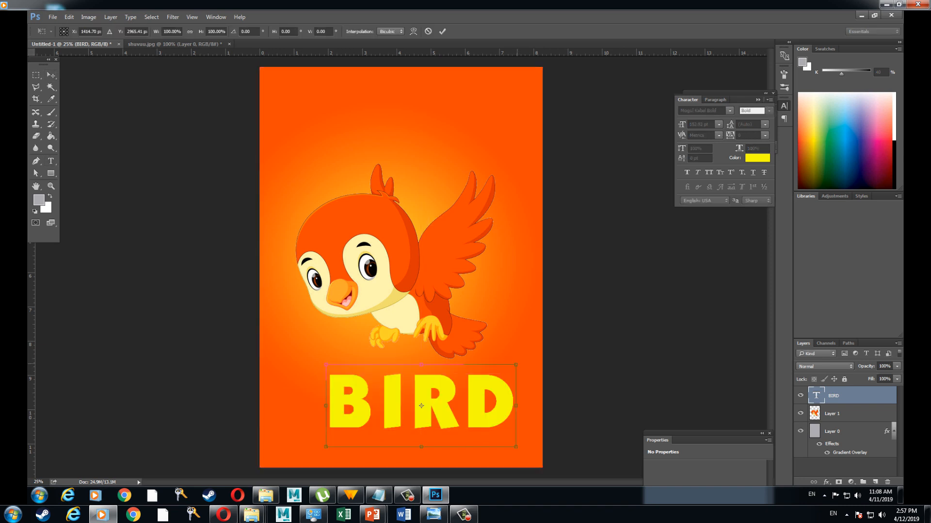
pyautogui.moveTo(516, 364); pyautogui.dragTo(504, 369)
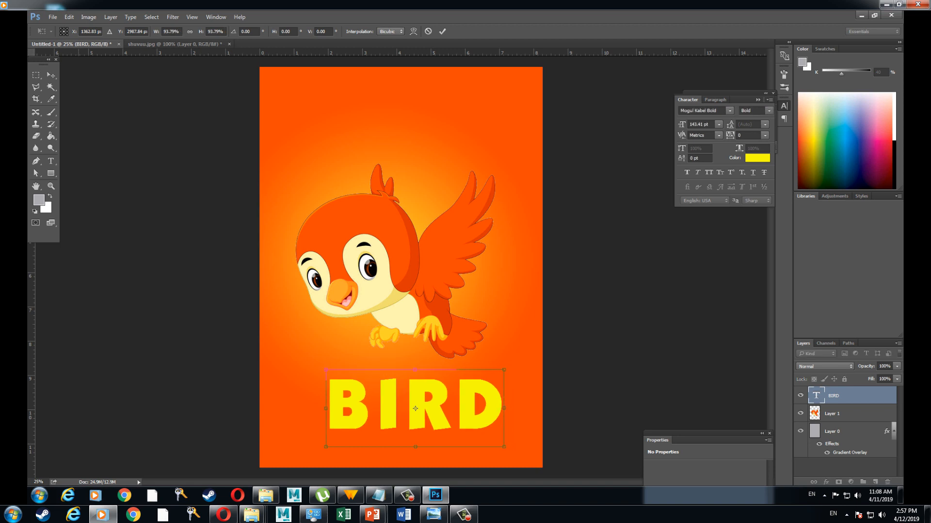
pyautogui.click(51, 75)
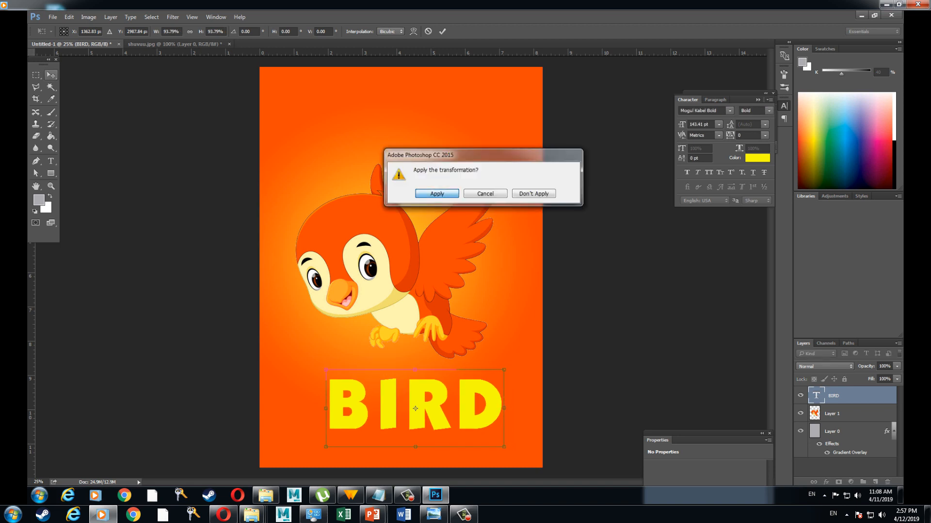
pyautogui.click(437, 193)
pyautogui.rightClick(481, 386)
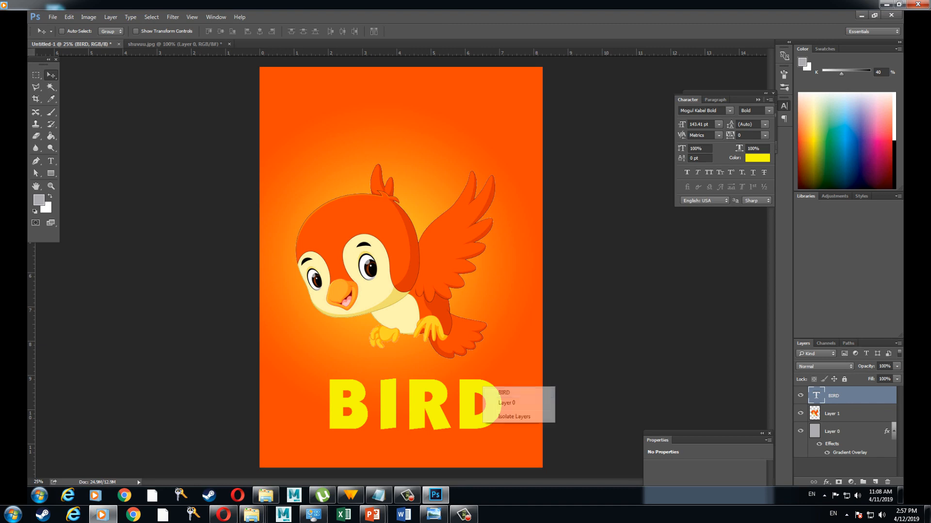
pyautogui.click(487, 390)
pyautogui.moveTo(482, 390); pyautogui.dragTo(476, 391)
# Switch to Notepad and add the line "bird gesen text deeree t useg daran fontoo uurchiltsguuyuu" at the end of the notes.
pyautogui.click(435, 495)
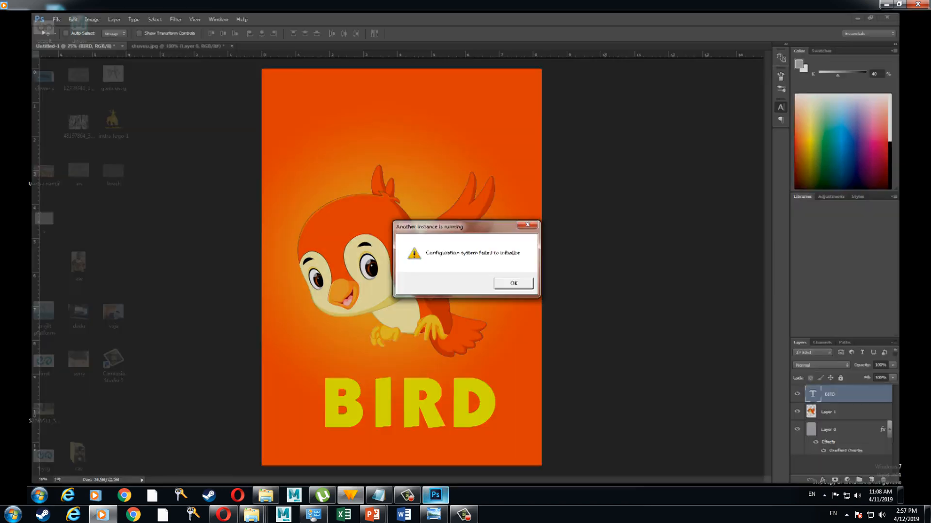
pyautogui.click(435, 494)
pyautogui.click(378, 495)
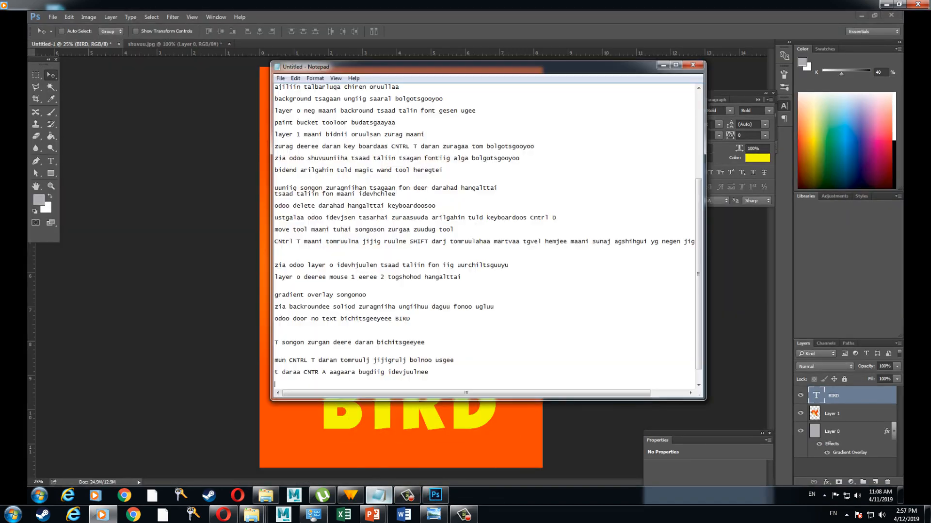
pyautogui.scroll(-1, 485, 233)
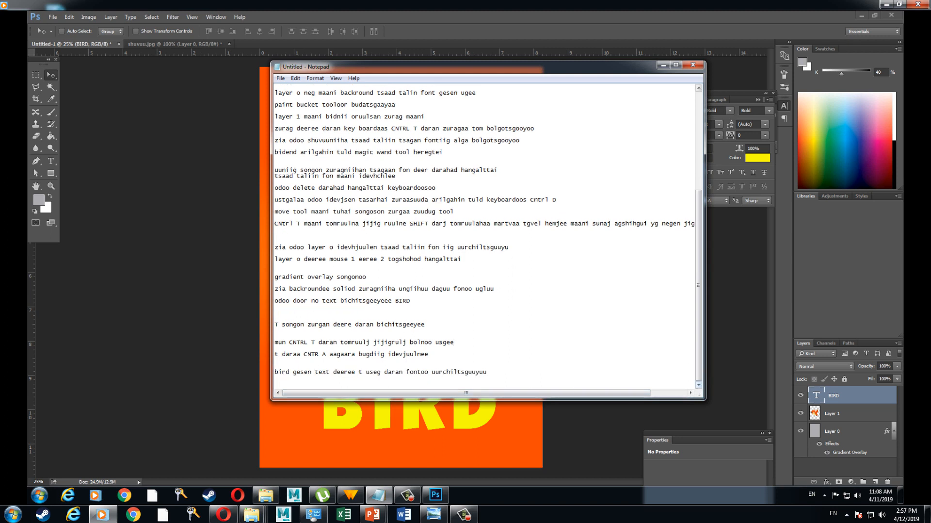
# Leave a blank line and write the note "zia odoo usgendee huree ugtsguuyuu".
pyautogui.press('Return')
pyautogui.press('Return')
pyautogui.write('zia ')
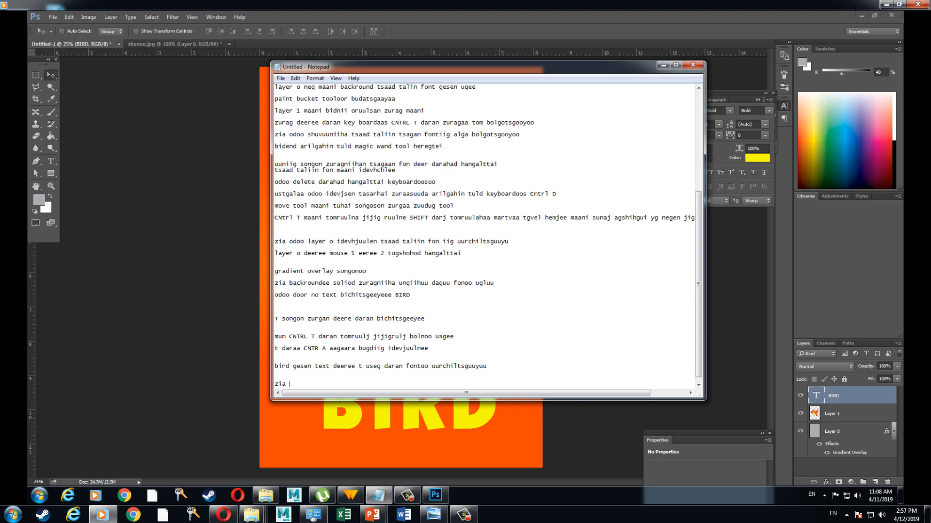
pyautogui.write('odoo b')
pyautogui.press('BackSpace')
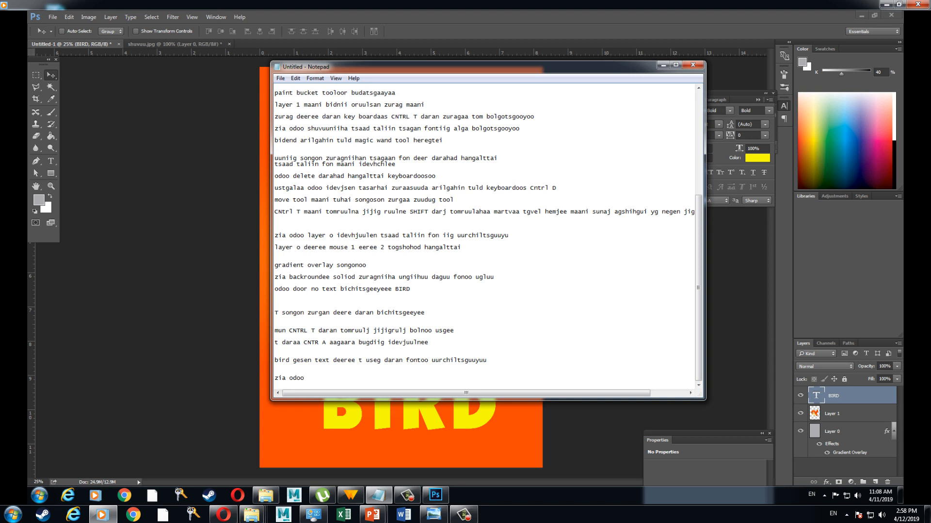
pyautogui.write('uyge')
pyautogui.press('BackSpace')
pyautogui.press('BackSpace')
pyautogui.press('BackSpace')
pyautogui.press('BackSpace')
pyautogui.write('usgendee huree ugtsguuyuu')
# Add "tsagan huree" as the next note line and leave an empty line below it.
pyautogui.press('Return')
pyautogui.write('ts')
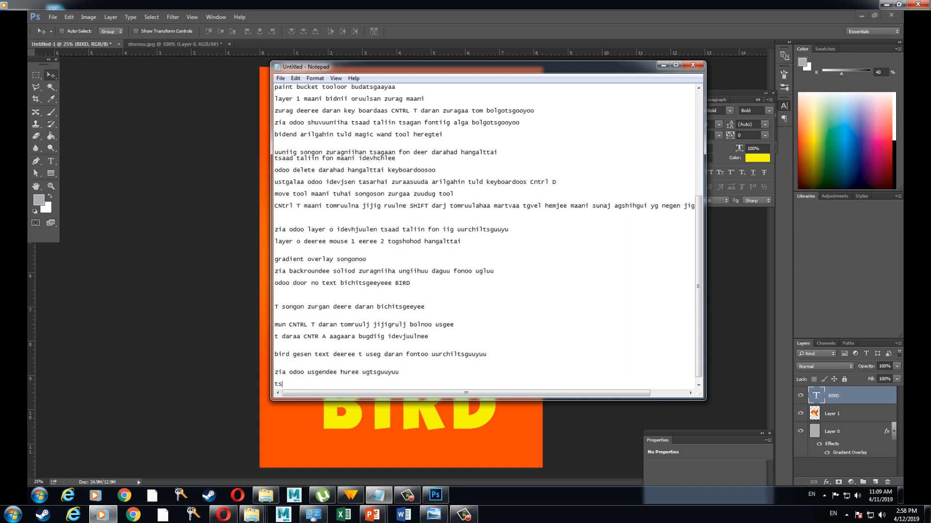
pyautogui.write('agan huree')
pyautogui.press('Return')
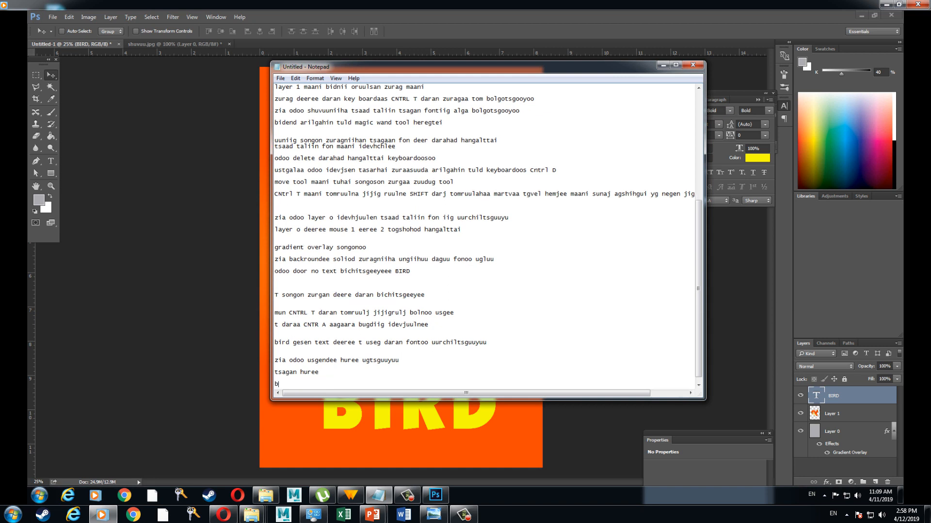
pyautogui.press('BackSpace')
pyautogui.scroll(-1, 484, 236)
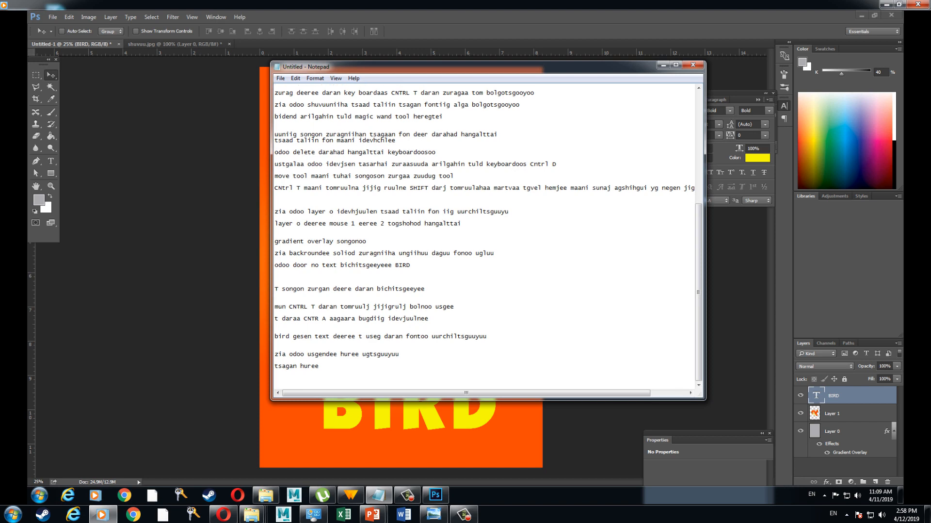
# Add the note line "bird gesen deeree mouse 1 eere 2 togshtgooyoo" below "tsagan huree" in Notepad.
pyautogui.click(663, 64)
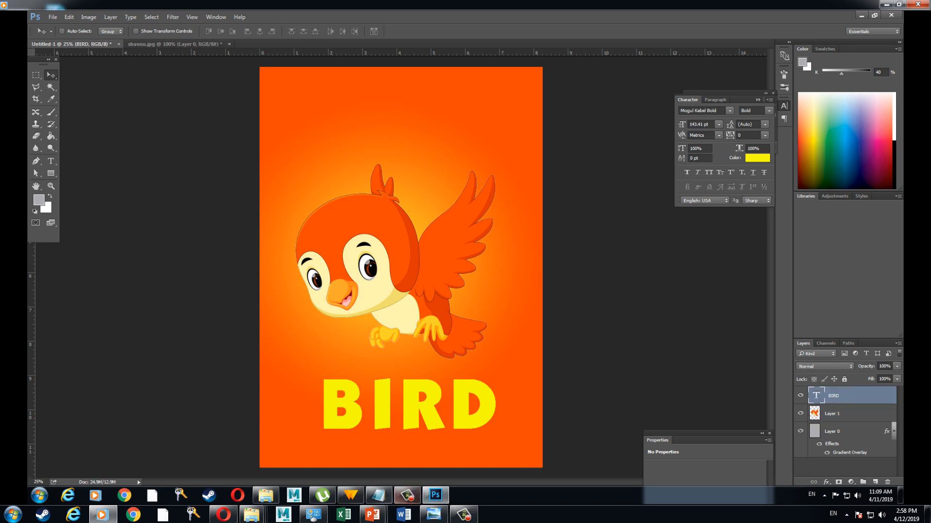
pyautogui.click(379, 495)
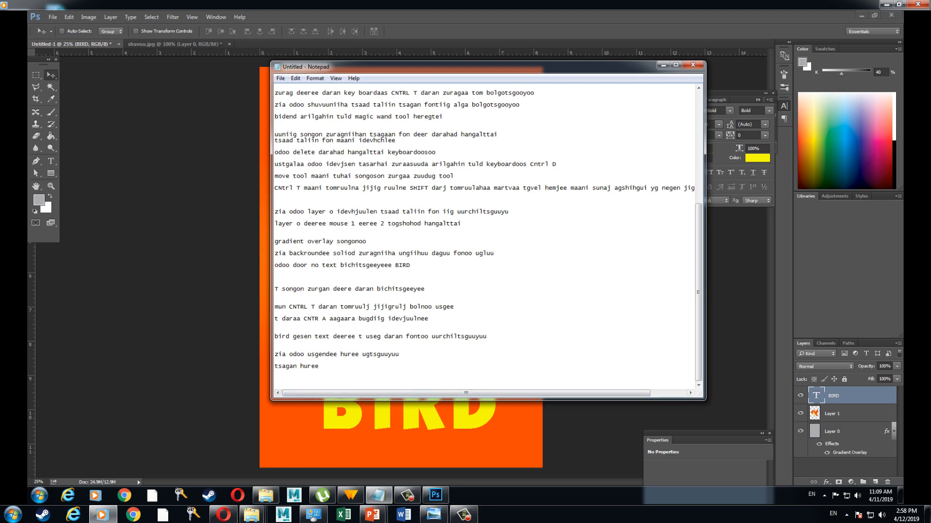
pyautogui.write('bird ges')
pyautogui.write('en')
pyautogui.write('layer')
pyautogui.press('BackSpace')
pyautogui.press('BackSpace')
pyautogui.press('BackSpace')
pyautogui.press('BackSpace')
pyautogui.press('BackSpace')
pyautogui.write('dee')
pyautogui.write('ree 2 to')
pyautogui.press('BackSpace')
pyautogui.press('BackSpace')
pyautogui.press('BackSpace')
pyautogui.write('mouse 1 eere 2 to')
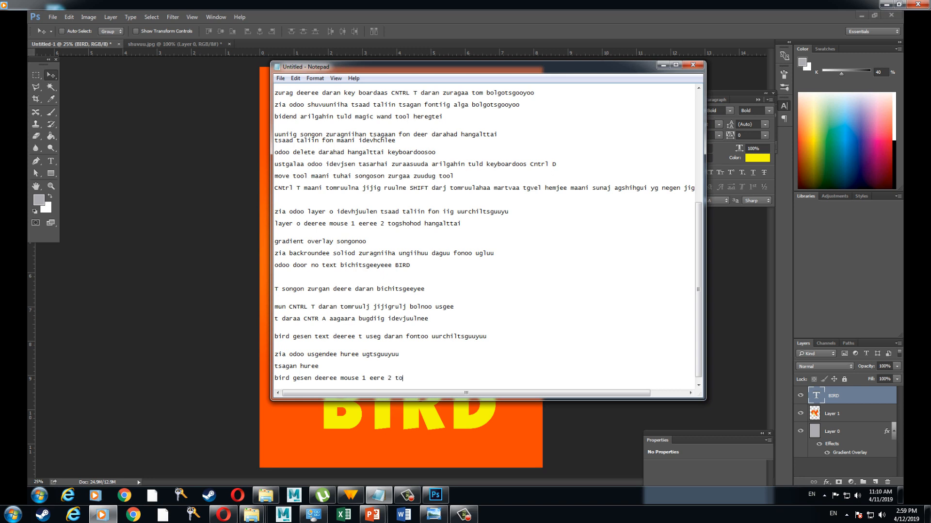
pyautogui.write('ghsi')
pyautogui.press('BackSpace')
pyautogui.press('BackSpace')
pyautogui.press('BackSpace')
pyautogui.write('sht')
pyautogui.write('gooyoo')
# Switch to Photoshop, open the BIRD text layer's Layer Style settings and move the dialog clear of the title.
pyautogui.hotkey('alt', 'Tab')
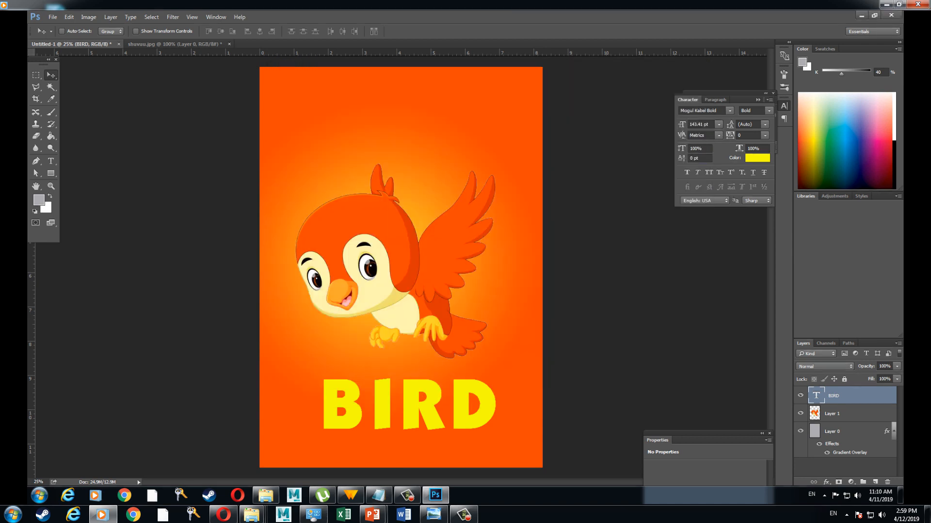
pyautogui.doubleClick(862, 395)
pyautogui.moveTo(703, 134); pyautogui.dragTo(626, 128)
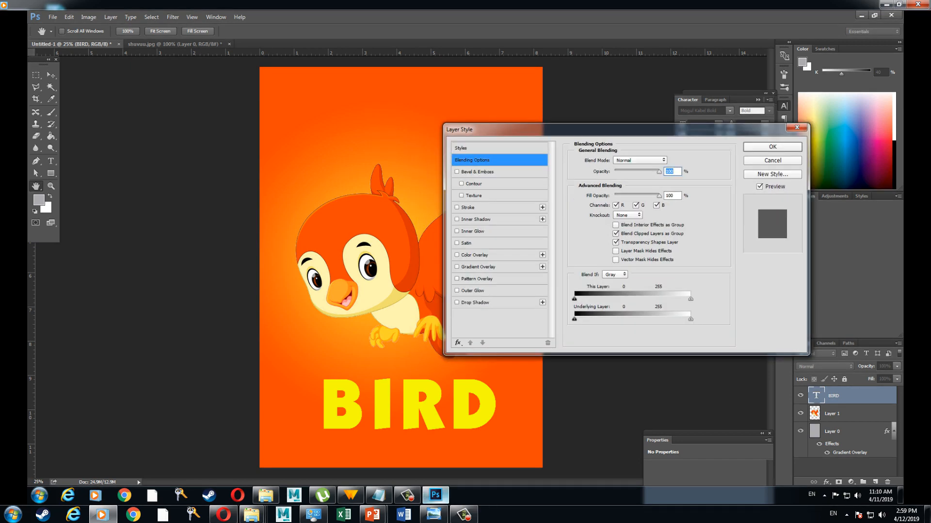
# Switch to Notepad, append "layer style gesen options garch irlee" to the last note line and start a new line.
pyautogui.click(378, 495)
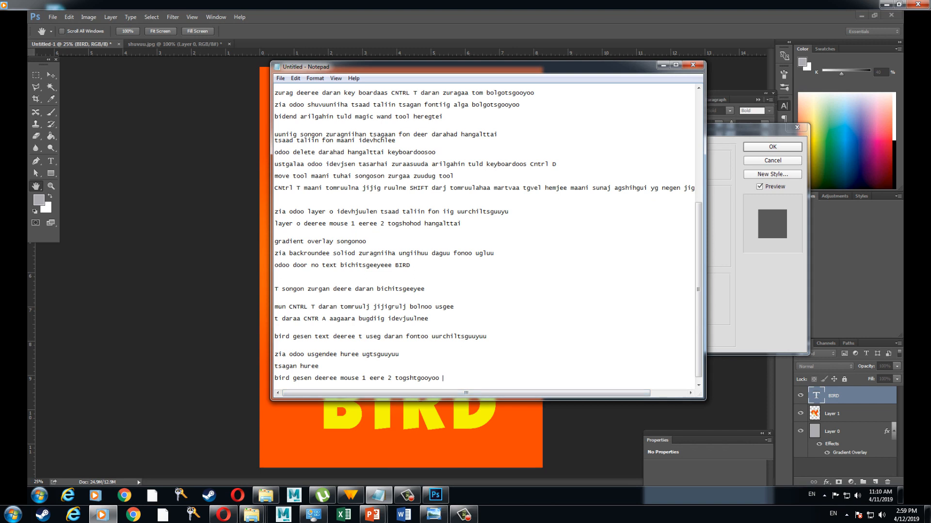
pyautogui.write('layer style gesen')
pyautogui.moveTo(465, 66); pyautogui.dragTo(347, 55)
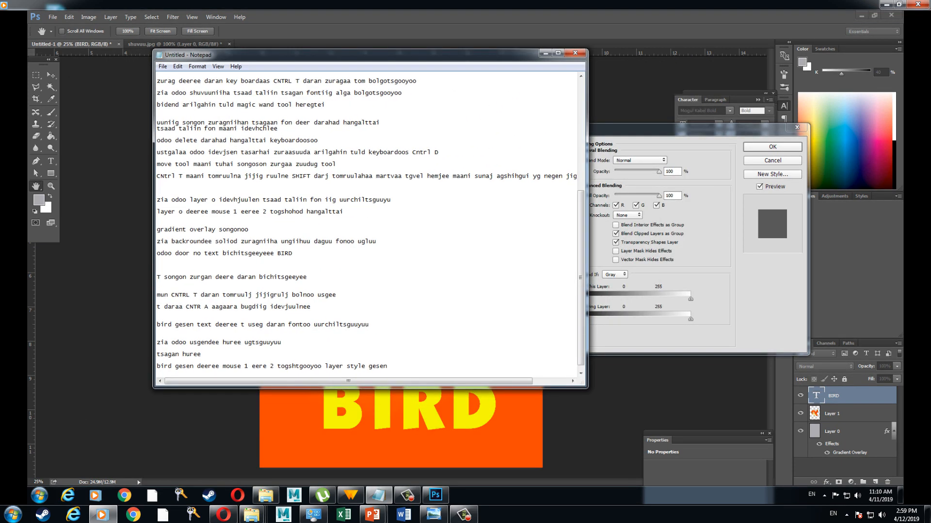
pyautogui.write('options garch irlee')
pyautogui.press('Return')
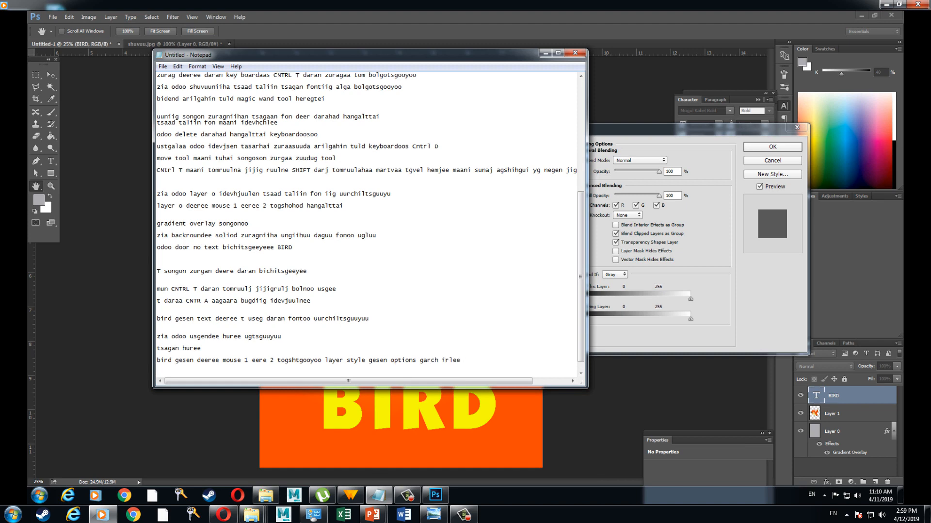
pyautogui.moveTo(369, 54); pyautogui.dragTo(430, 54)
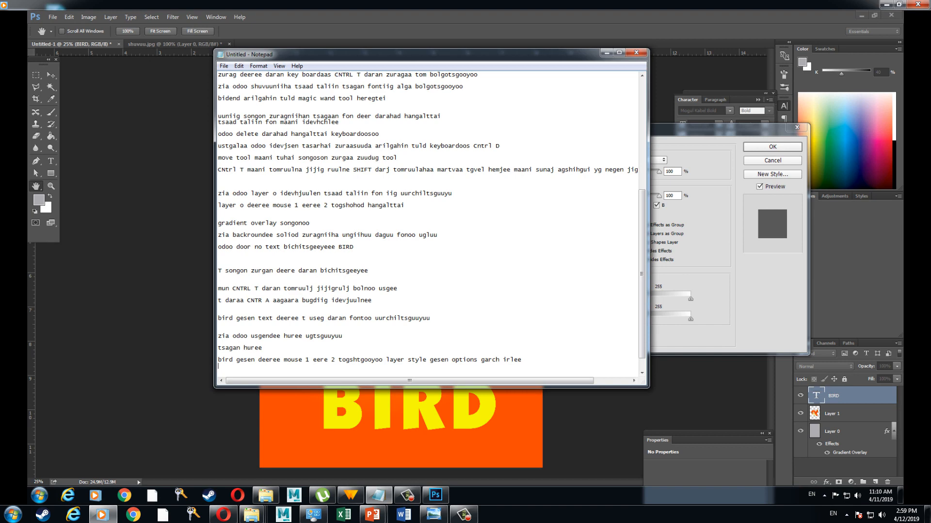
# Write the note line "tendees stroke daran huree oruultsgaayaa" at the end of the notes.
pyautogui.press('Return')
pyautogui.write('tendees stroke daran huree oruult')
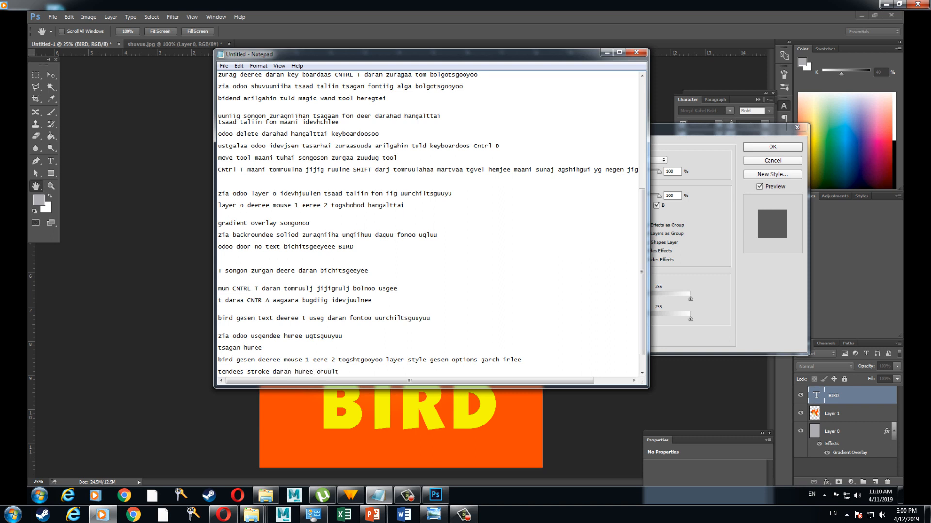
pyautogui.write('sgaayaa')
# Switch to Photoshop and give the BIRD layer a 9 px Stroke in white (ffffff).
pyautogui.hotkey('alt', 'Tab')
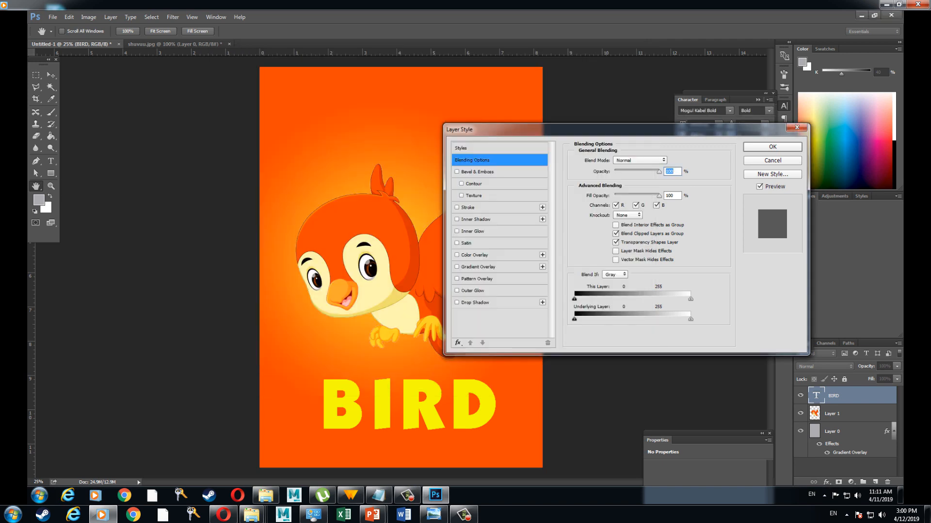
pyautogui.click(468, 208)
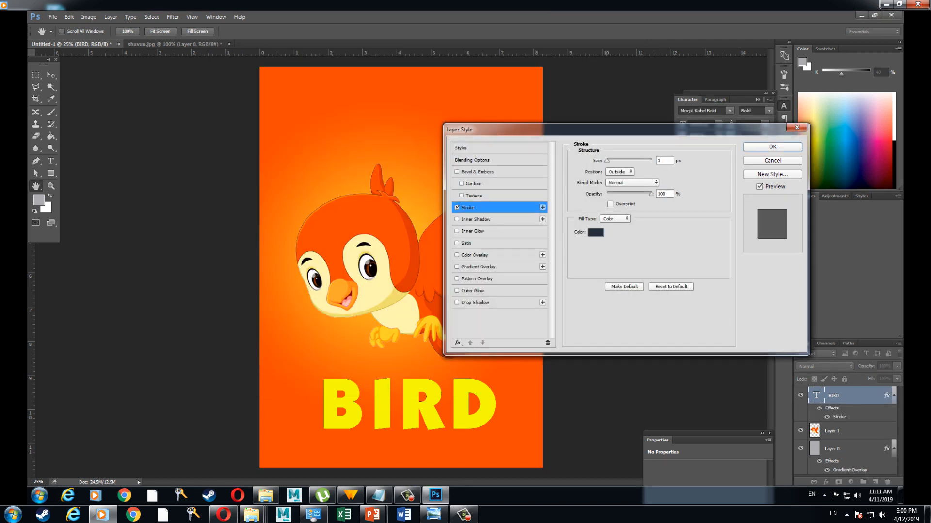
pyautogui.click(596, 232)
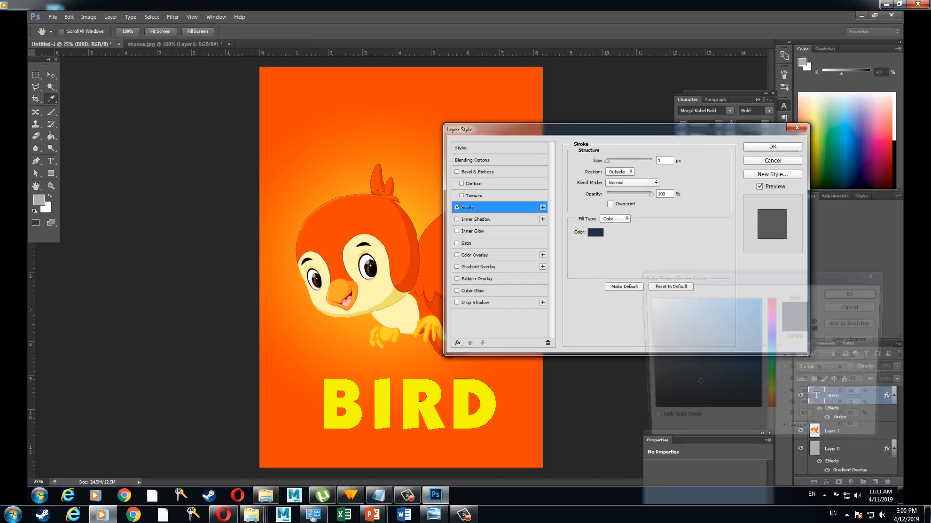
pyautogui.write('ffffff')
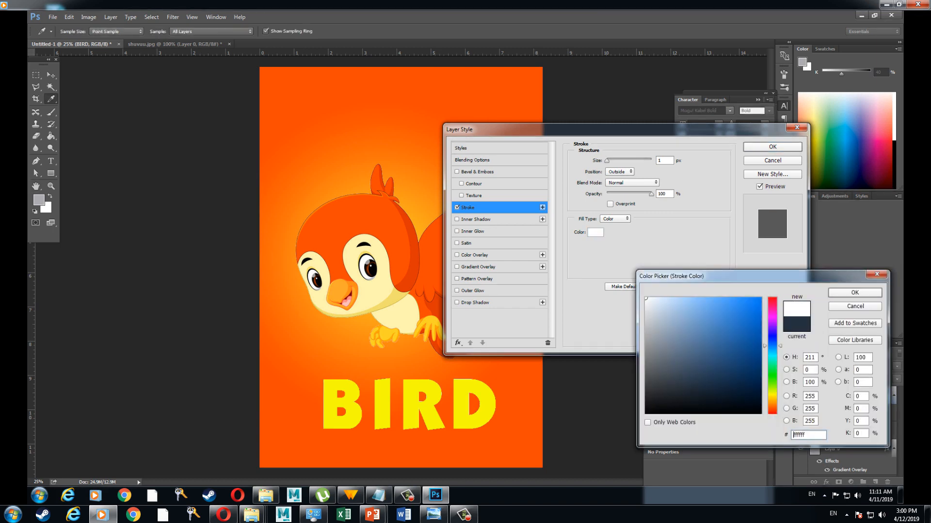
pyautogui.press('Return')
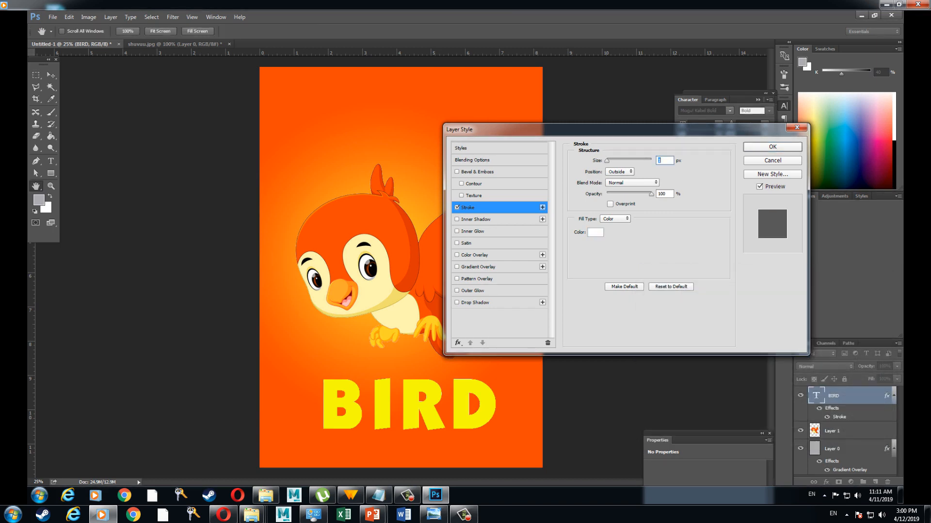
pyautogui.moveTo(607, 161)
pyautogui.mouseDown()
pyautogui.moveTo(619, 161)
pyautogui.moveTo(610, 160)
pyautogui.mouseUp()
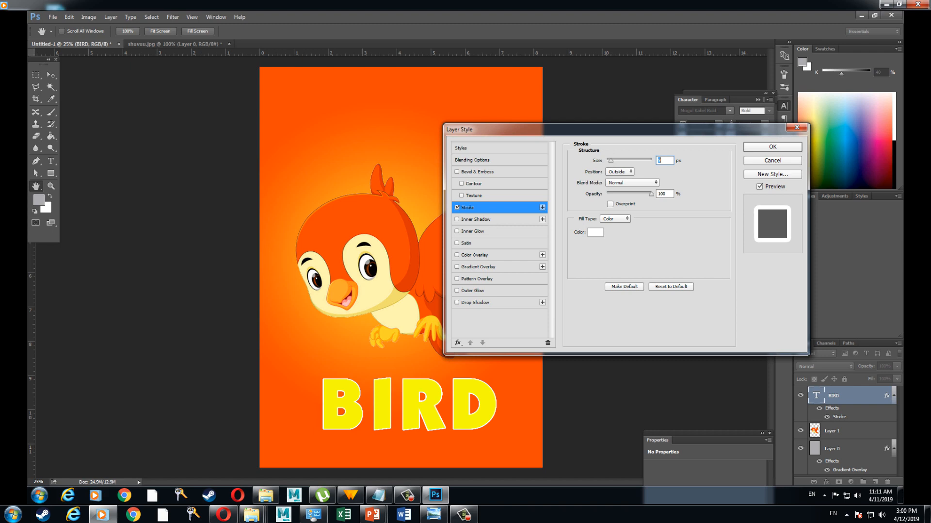
# Try orange and several blue shades for the BIRD stroke, and set its colour to bright blue (0c90ff).
pyautogui.click(596, 232)
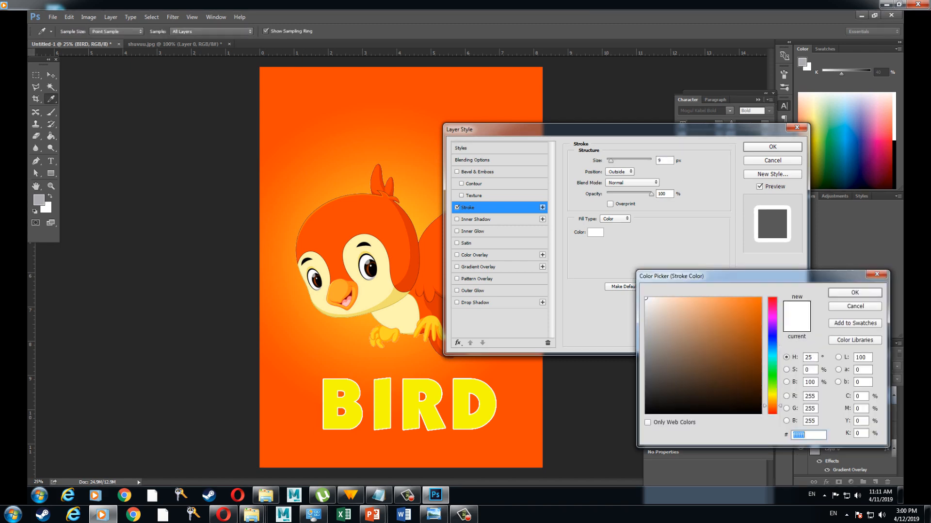
pyautogui.click(757, 302)
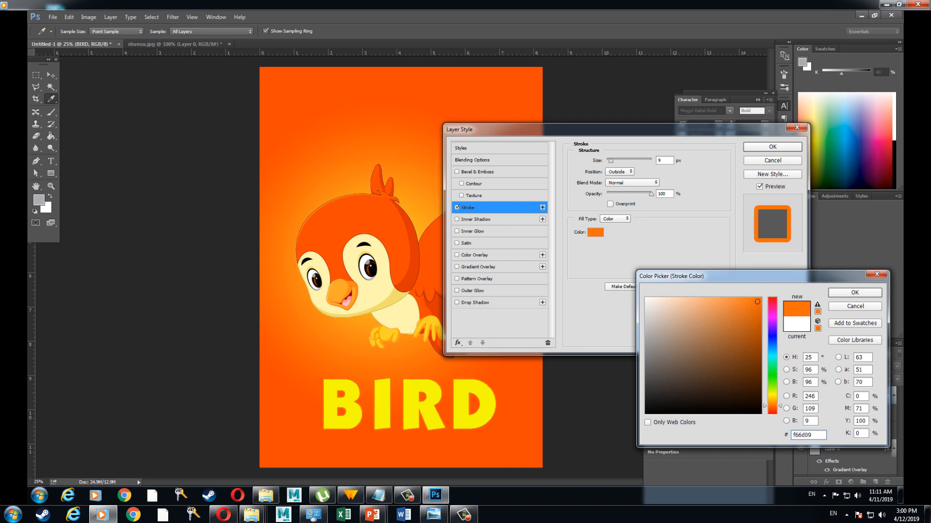
pyautogui.click(772, 408)
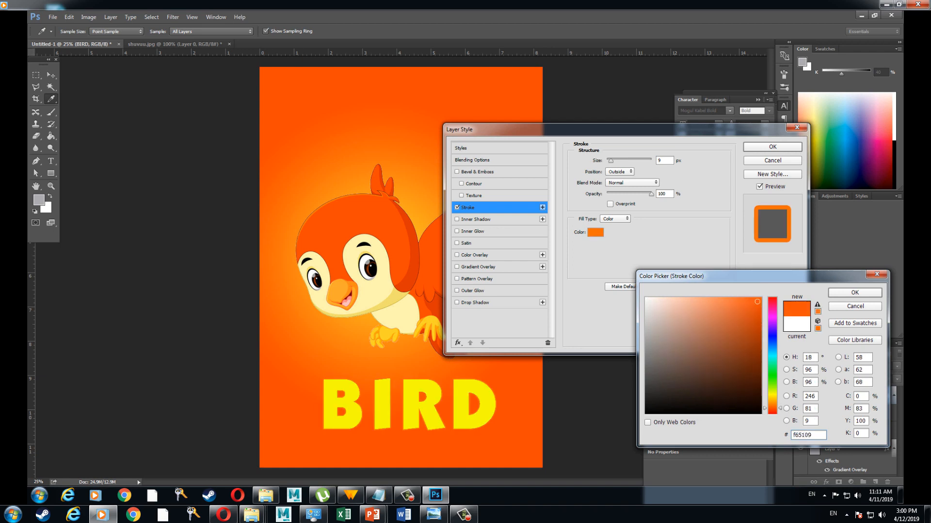
pyautogui.click(754, 309)
pyautogui.moveTo(754, 310); pyautogui.dragTo(719, 297)
pyautogui.moveTo(772, 408)
pyautogui.mouseDown()
pyautogui.moveTo(772, 337)
pyautogui.moveTo(772, 347)
pyautogui.mouseUp()
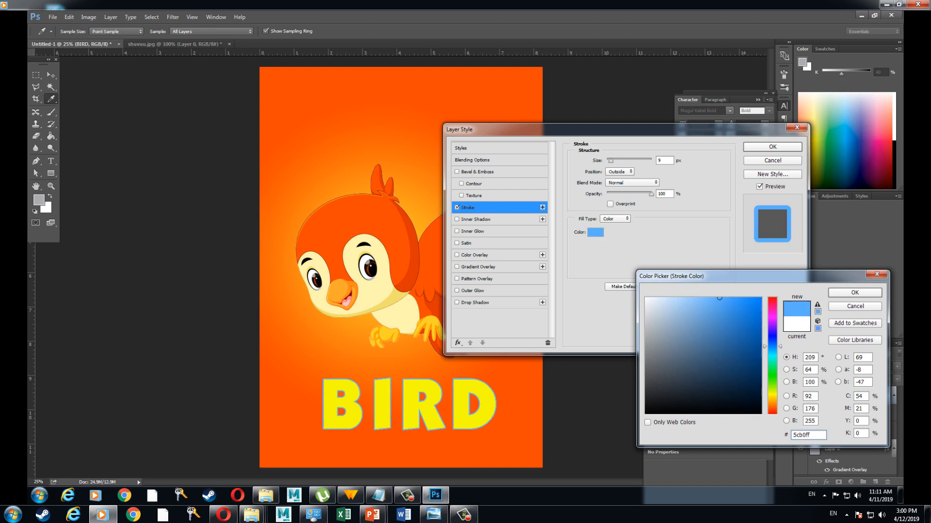
pyautogui.click(690, 303)
pyautogui.click(708, 326)
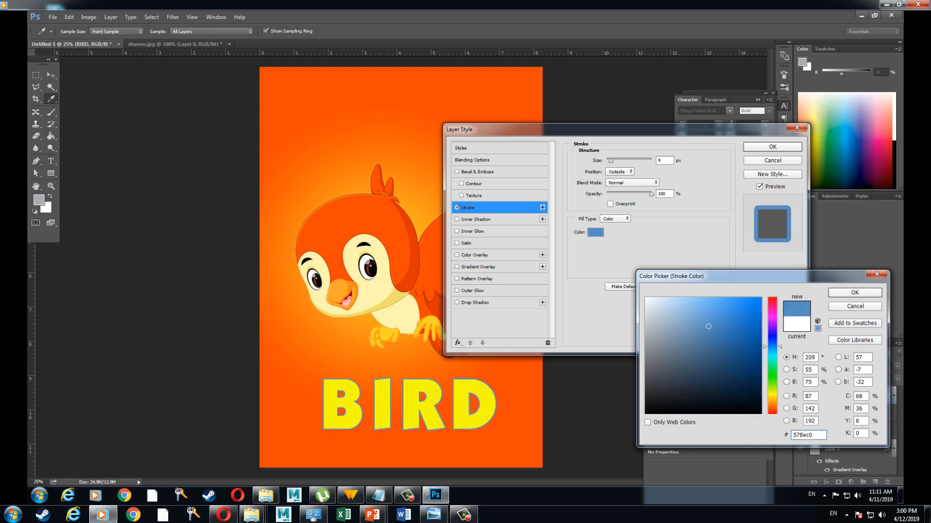
pyautogui.click(717, 307)
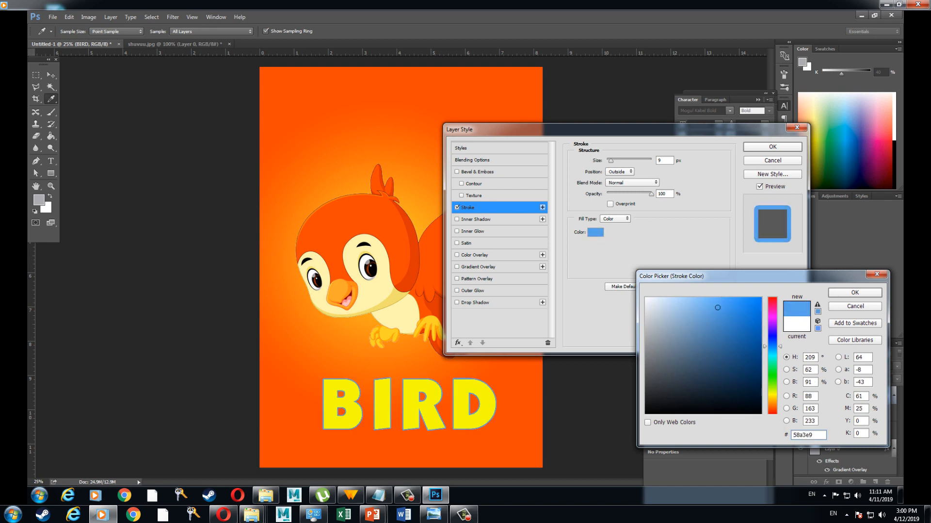
pyautogui.click(745, 304)
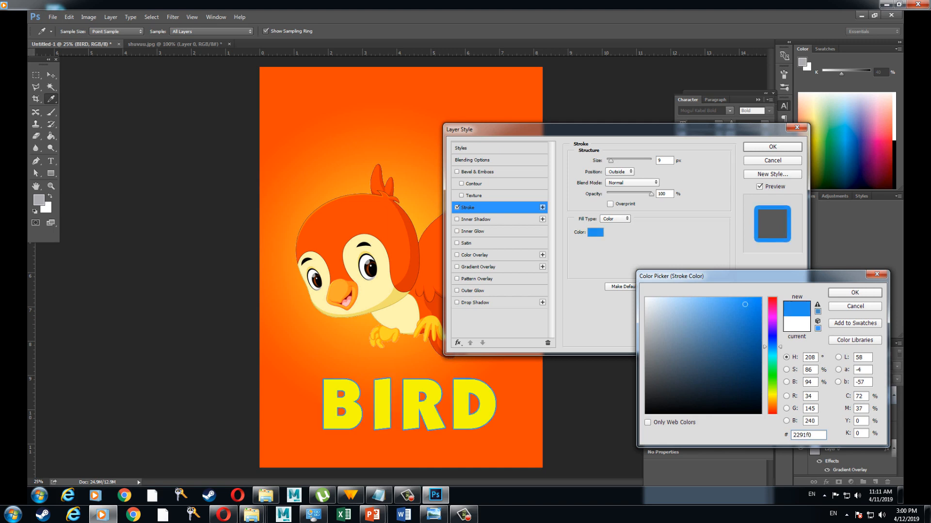
pyautogui.click(756, 298)
pyautogui.press('Return')
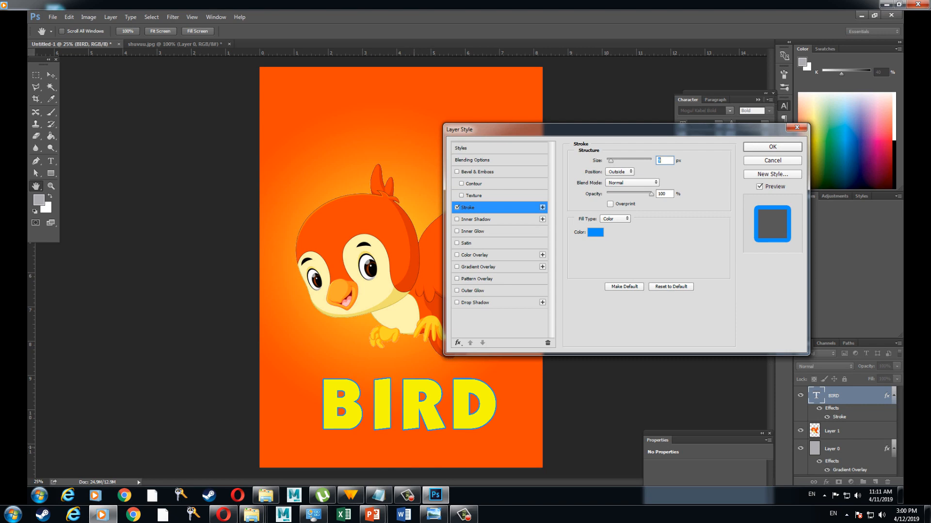
# Switch to Notepad, add the line "zohitsoh ungu tsenher" at the end of the notes, and return to Photoshop.
pyautogui.click(378, 494)
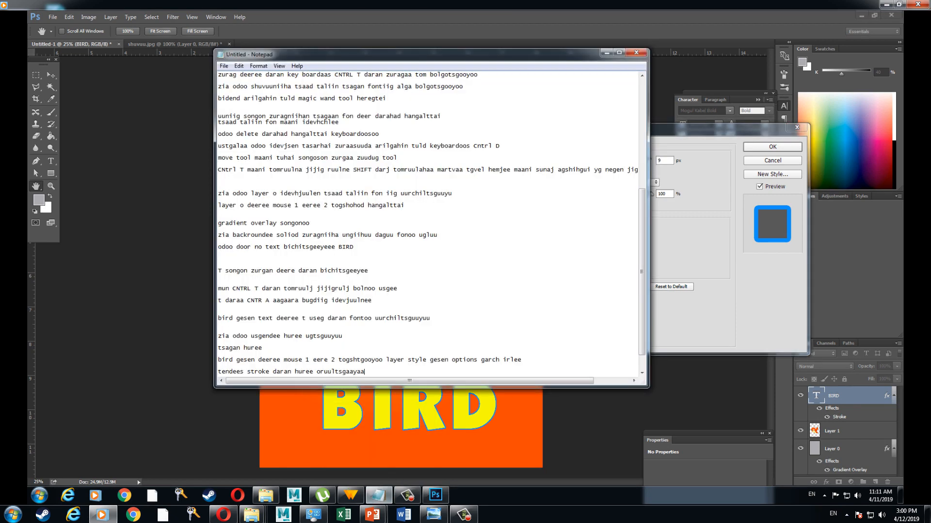
pyautogui.scroll(-1, 429, 228)
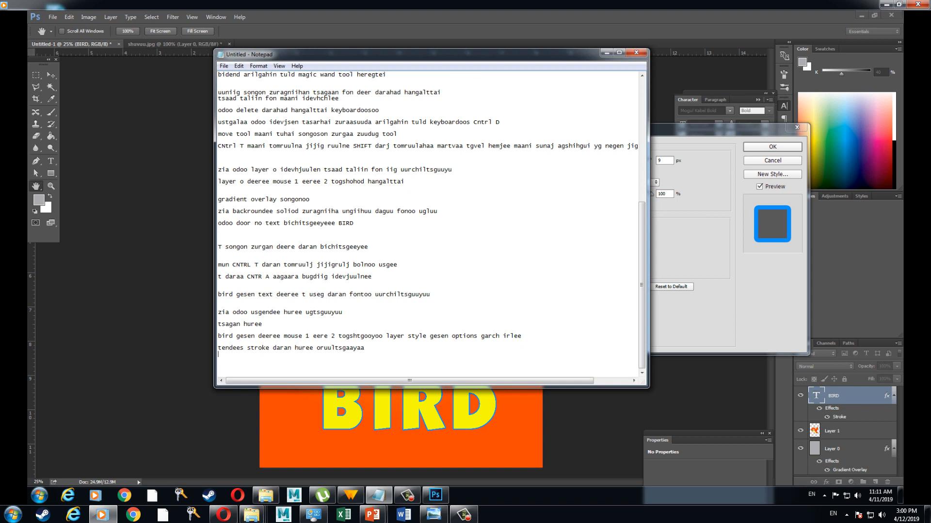
pyautogui.write('zohitsoh ungu tsenher')
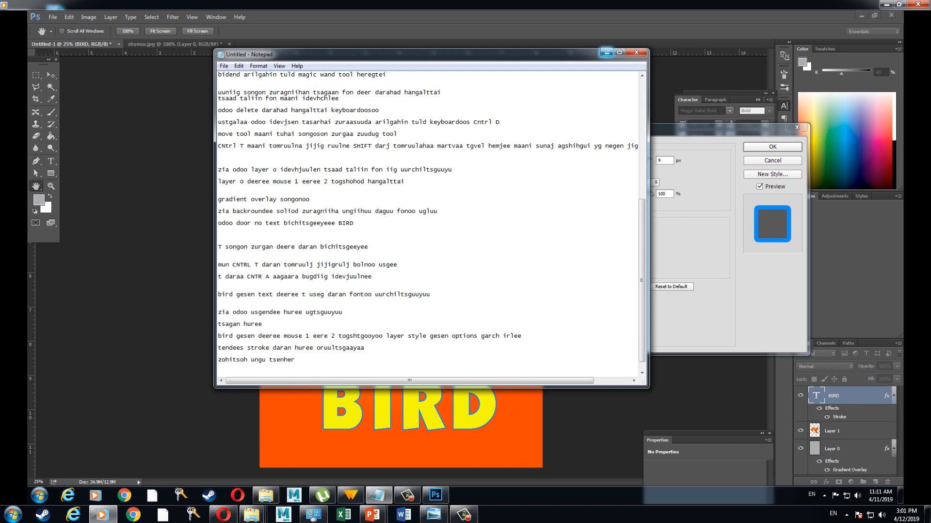
pyautogui.click(606, 53)
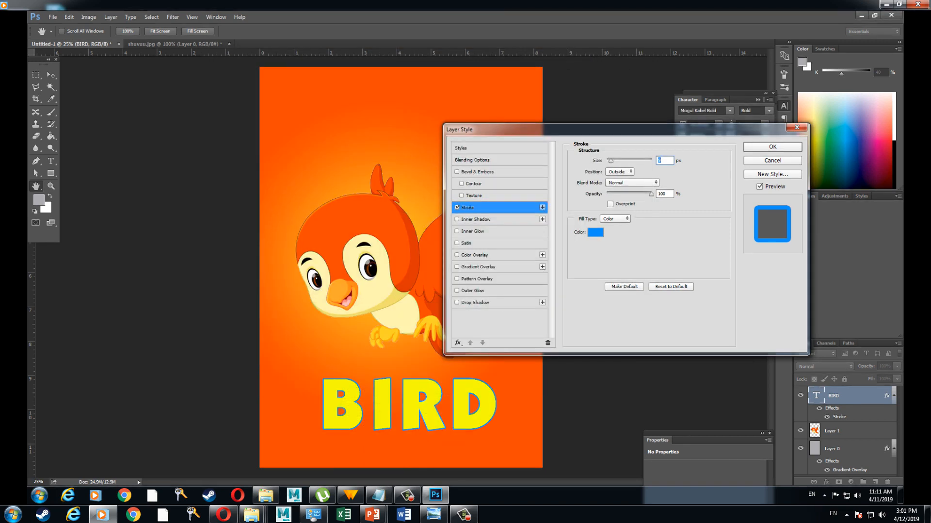
# Set the BIRD stroke to 24 px, Outside position and about 78% opacity, keep the blue colour and apply the layer style.
pyautogui.write('24')
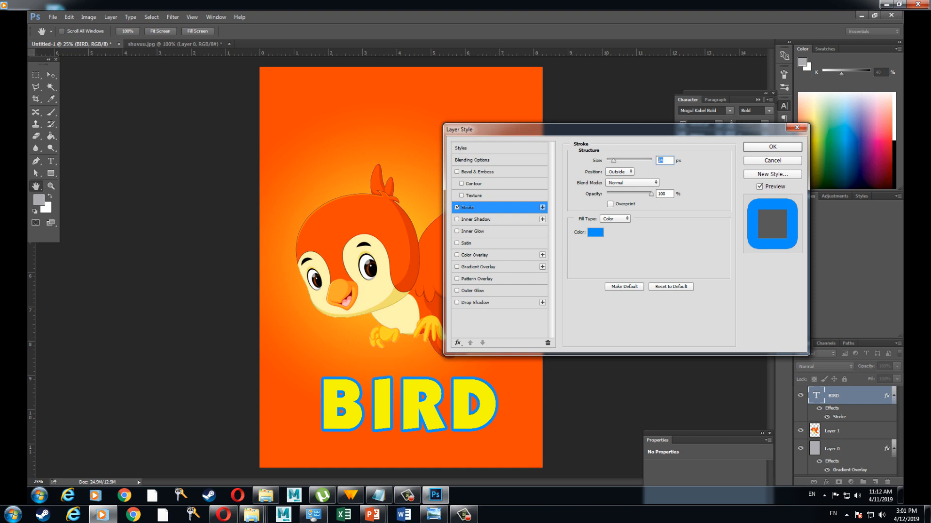
pyautogui.click(619, 171)
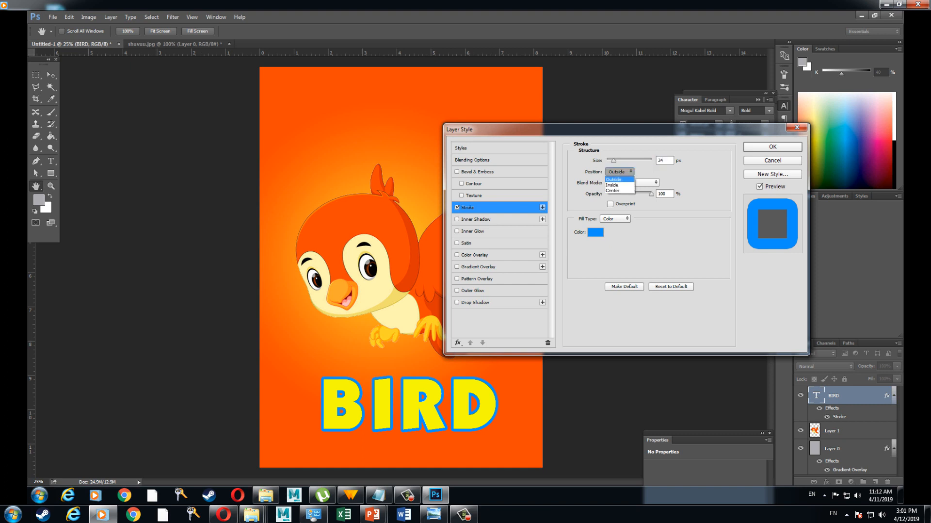
pyautogui.click(613, 180)
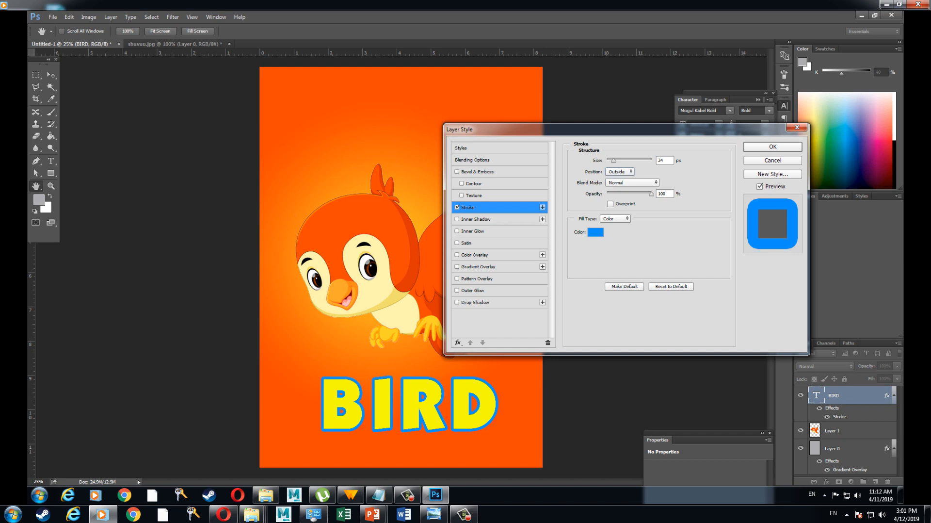
pyautogui.moveTo(651, 194)
pyautogui.mouseDown()
pyautogui.moveTo(629, 194)
pyautogui.moveTo(642, 194)
pyautogui.mouseUp()
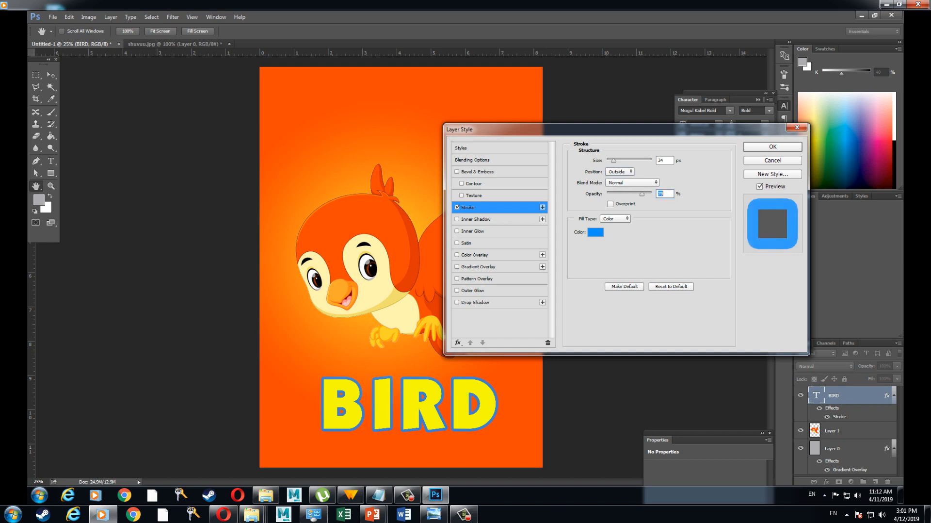
pyautogui.click(595, 232)
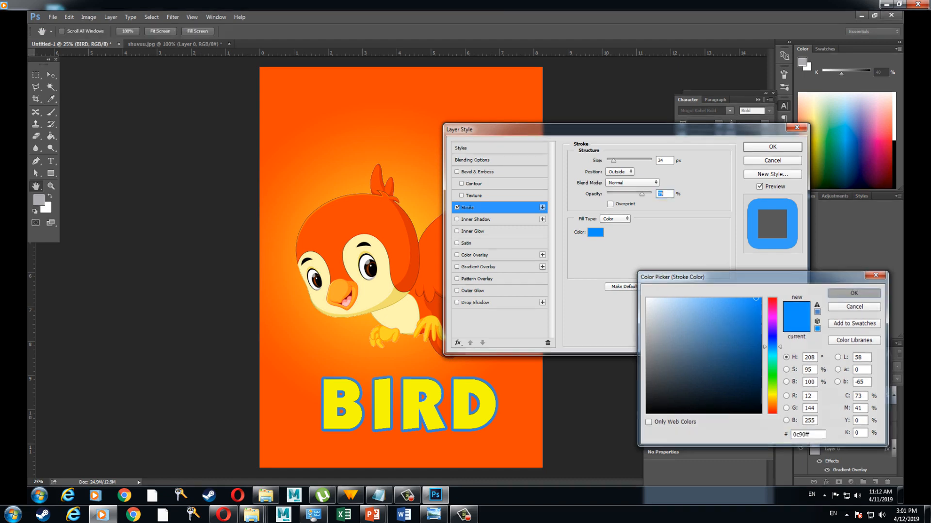
pyautogui.press('Return')
pyautogui.press('Return')
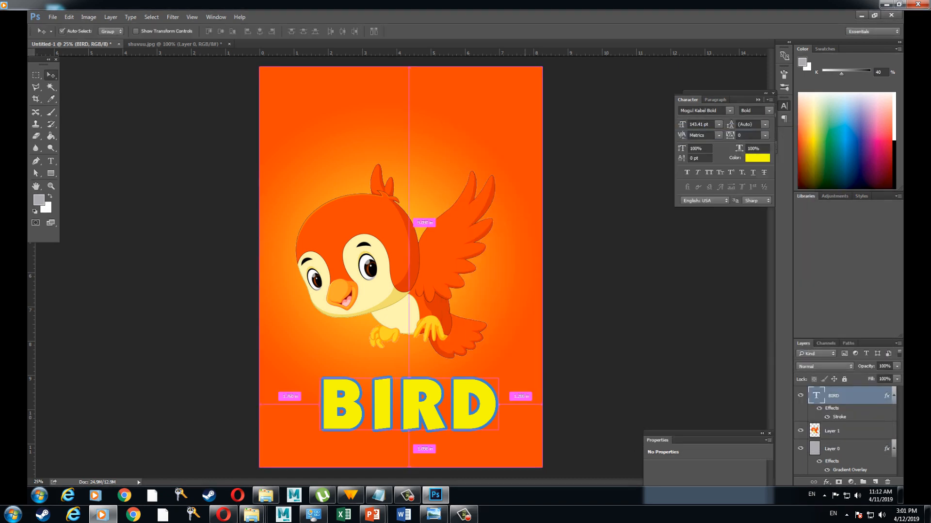
pyautogui.hotkey('ctrl', '-')
pyautogui.hotkey('ctrl', '+')
pyautogui.hotkey('ctrl', '+')
pyautogui.hotkey('ctrl', '-')
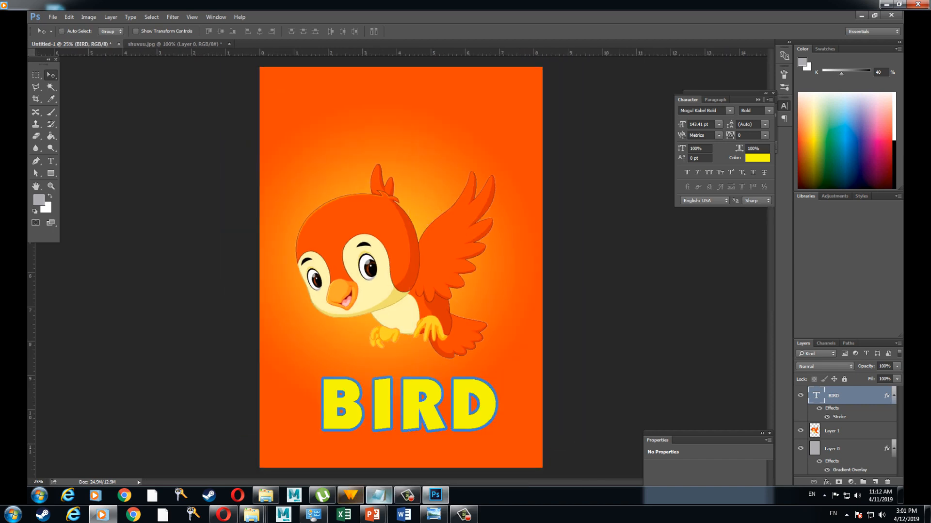
# Switch to Notepad and add the lines "tiimee ingeed belen bolloo", "zurag maani" and "CNTRL - + ee dara tomruulj jijigruulj bolnoo" to the notes.
pyautogui.click(379, 494)
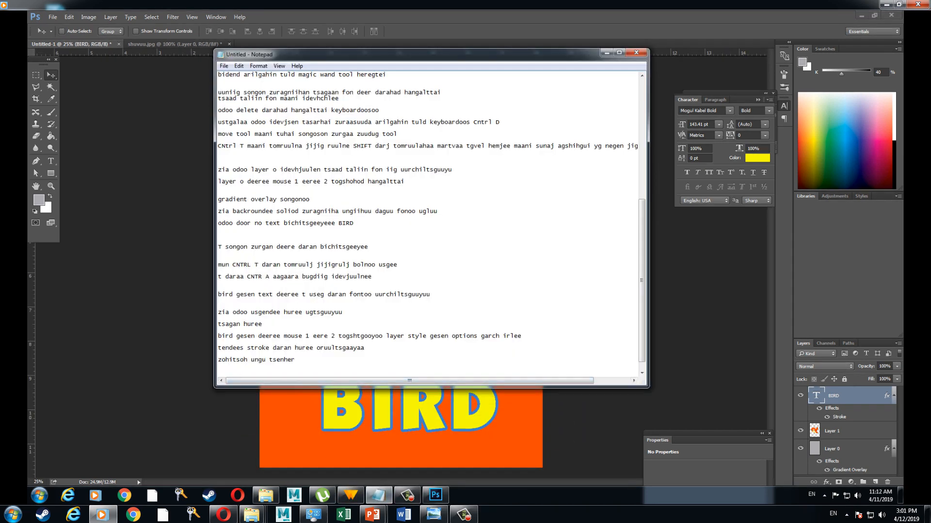
pyautogui.press('Return')
pyautogui.press('Return')
pyautogui.press('Return')
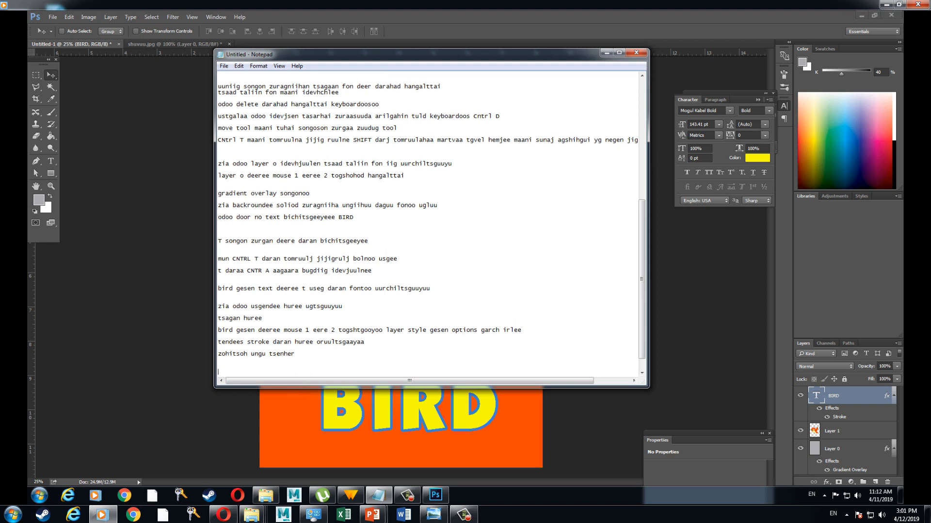
pyautogui.write('tiimee ingeed belen bolloo')
pyautogui.press('Return')
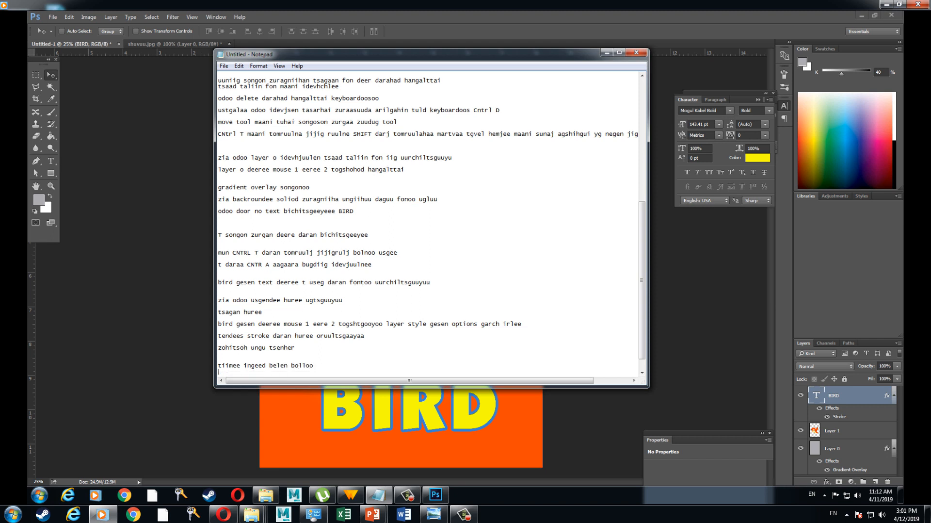
pyautogui.write('zurag maani')
pyautogui.press('Return')
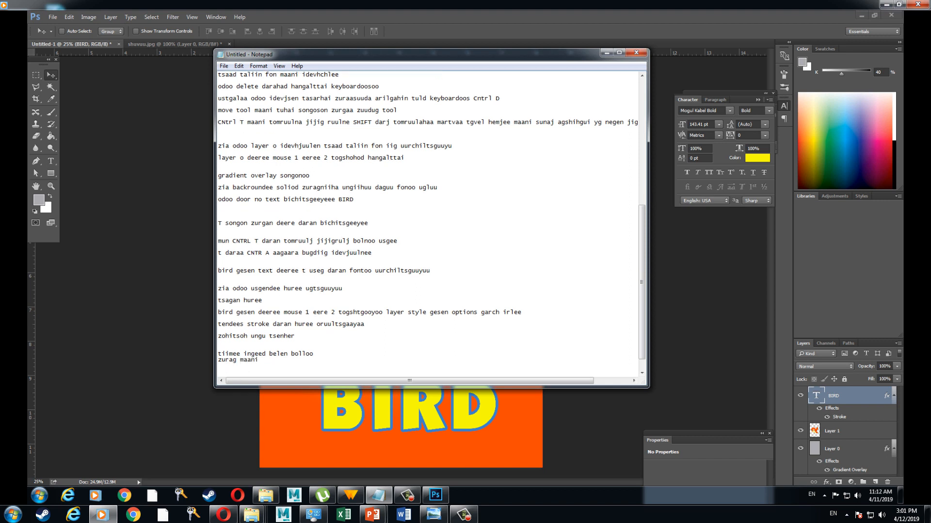
pyautogui.write('CNTRL - + ee dara tomruulj jijigruulj bolnoo')
pyautogui.scroll(-1, 335, 398)
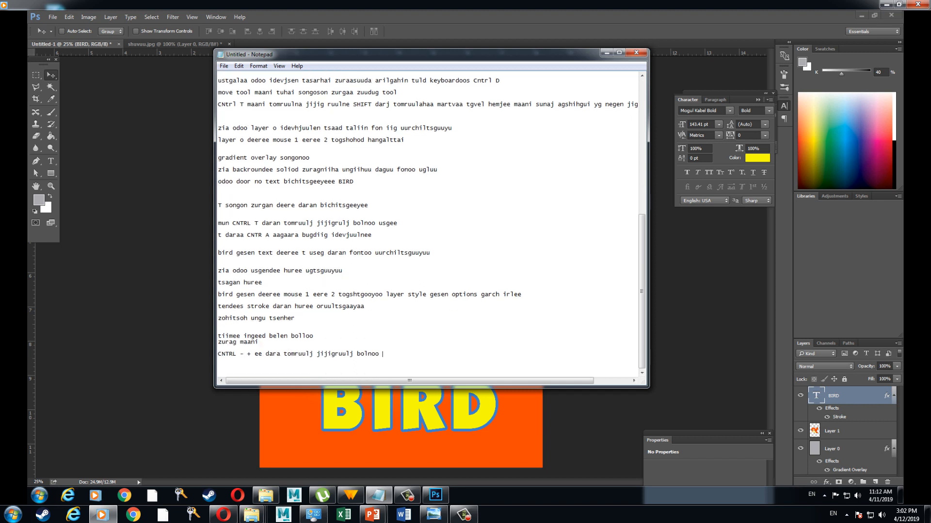
# Add the lines "odoo zuragaa hadgalaa jpeg urgutgultei bolgotsgoo" and "FIle > save" at the end of the notes, and return to Photoshop.
pyautogui.press('Return')
pyautogui.press('Return')
pyautogui.press('Return')
pyautogui.write('odoo zuragaa hadgalaa jpeg ')
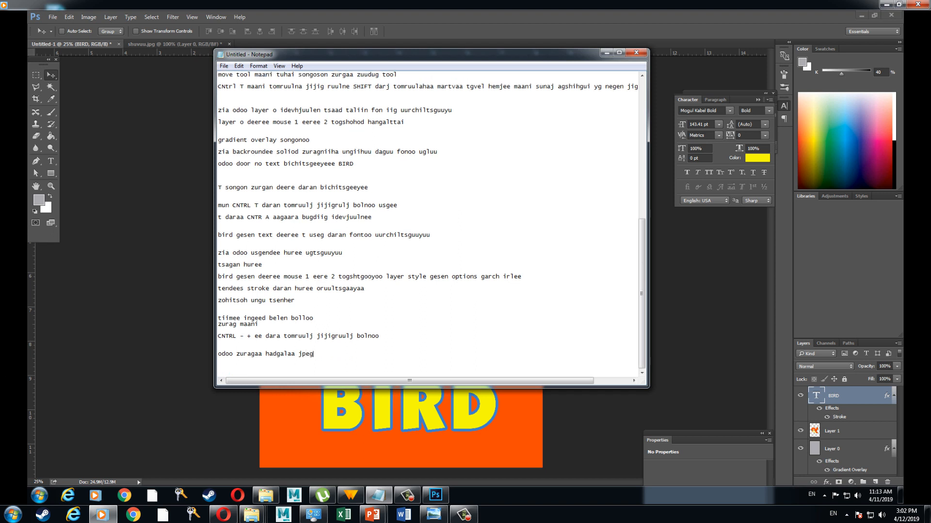
pyautogui.write('urgutgultei bolgotsgoo')
pyautogui.press('Return')
pyautogui.write('file')
pyautogui.press('BackSpace')
pyautogui.press('BackSpace')
pyautogui.press('BackSpace')
pyautogui.press('BackSpace')
pyautogui.press('BackSpace')
pyautogui.write('FIle')
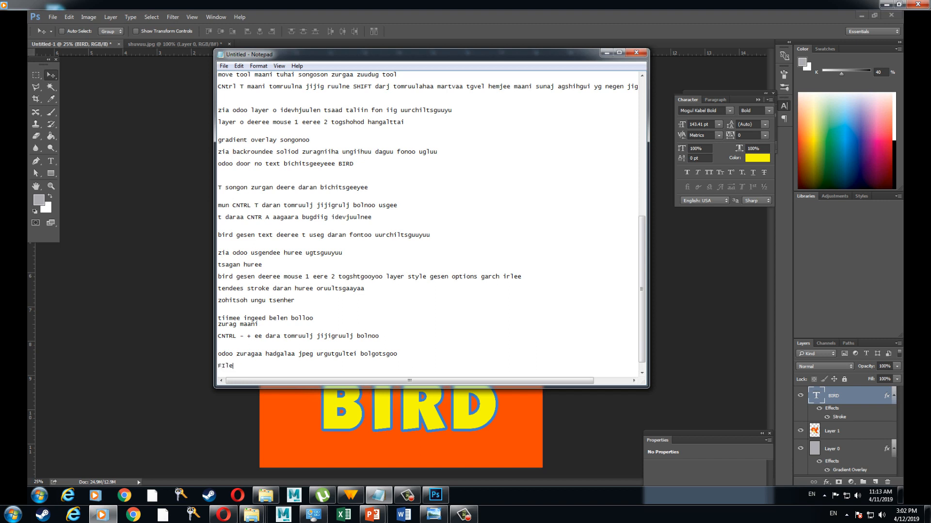
pyautogui.write(' > save')
pyautogui.click(606, 52)
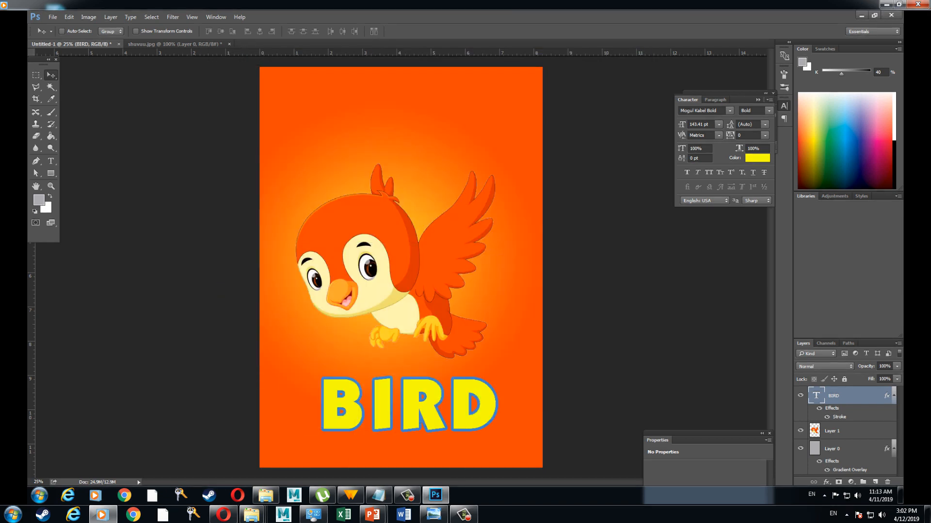
pyautogui.click(52, 17)
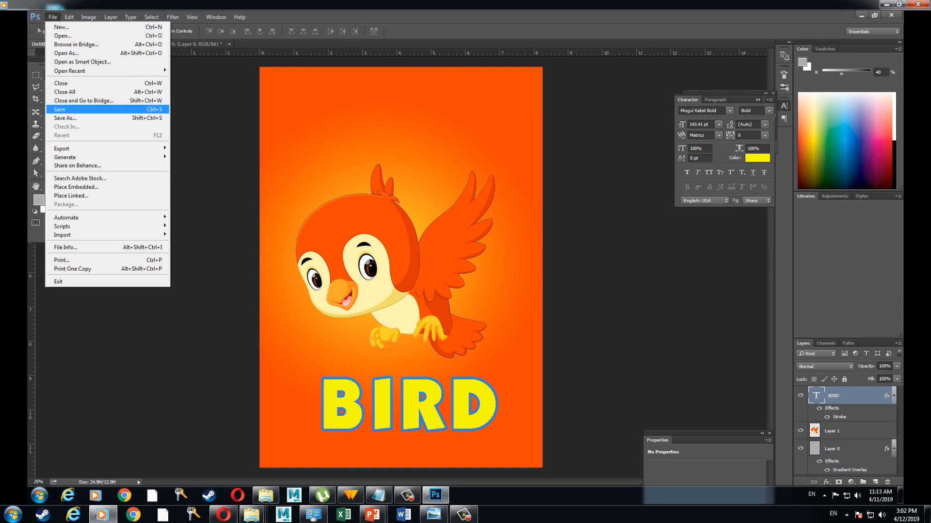
pyautogui.click(61, 109)
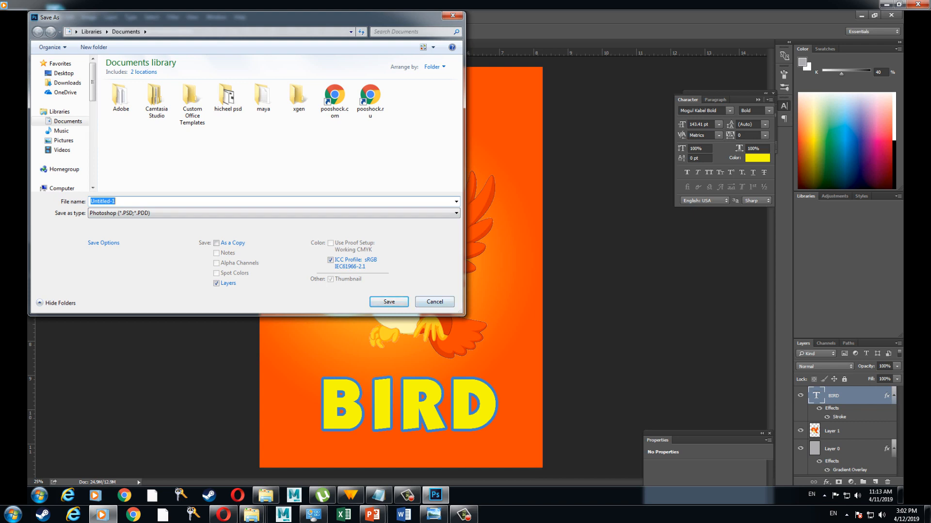
pyautogui.click(434, 302)
# Switch to Notepad, extend the "FIle > save" line with "ehleed photoship filee hadgalnaa", and return to Photoshop.
pyautogui.click(378, 494)
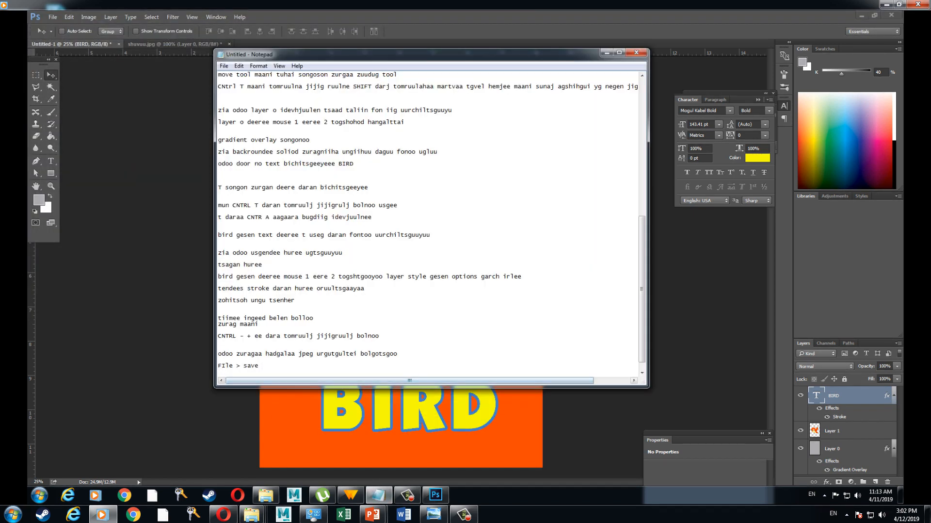
pyautogui.write('ehleed photohship fil')
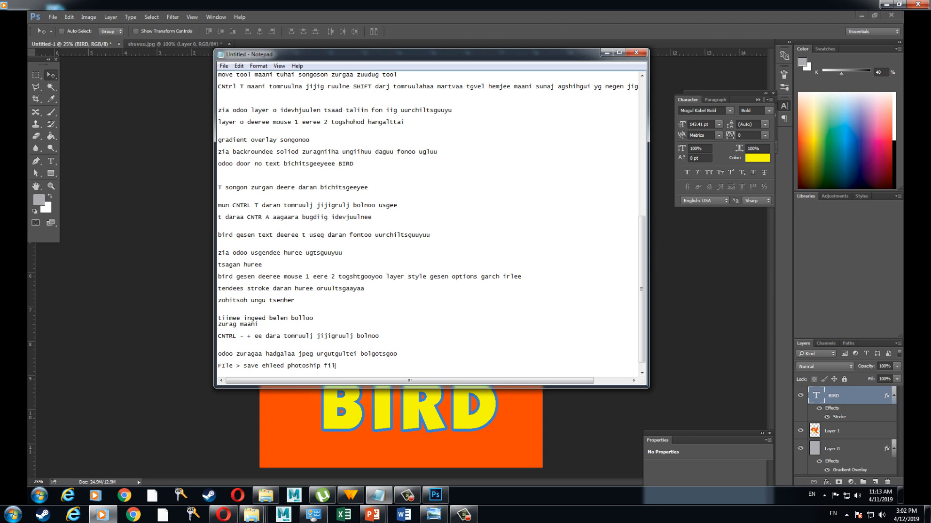
pyautogui.write('ee hadgalnaa')
pyautogui.click(607, 53)
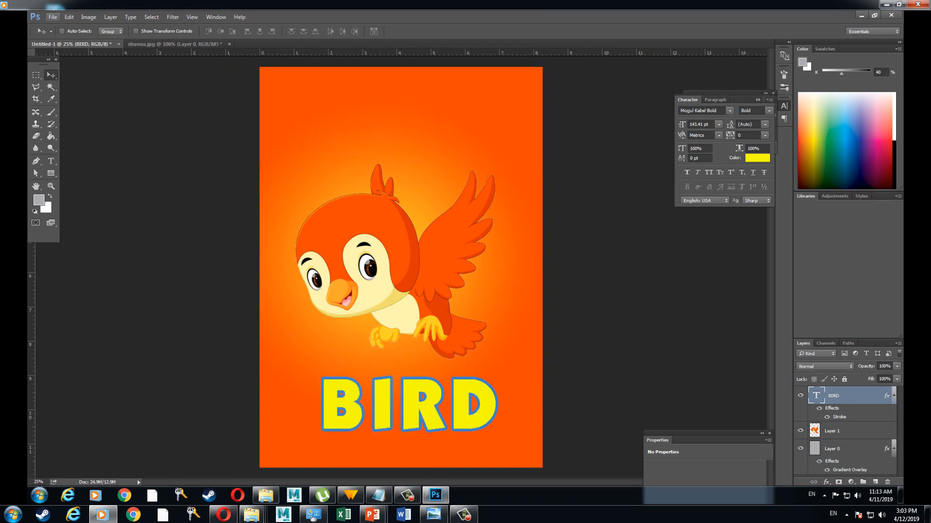
# Open the save dialog for the bird document and check the available file types, keeping Photoshop (*.PSD;*.PDD).
pyautogui.click(52, 17)
pyautogui.click(68, 117)
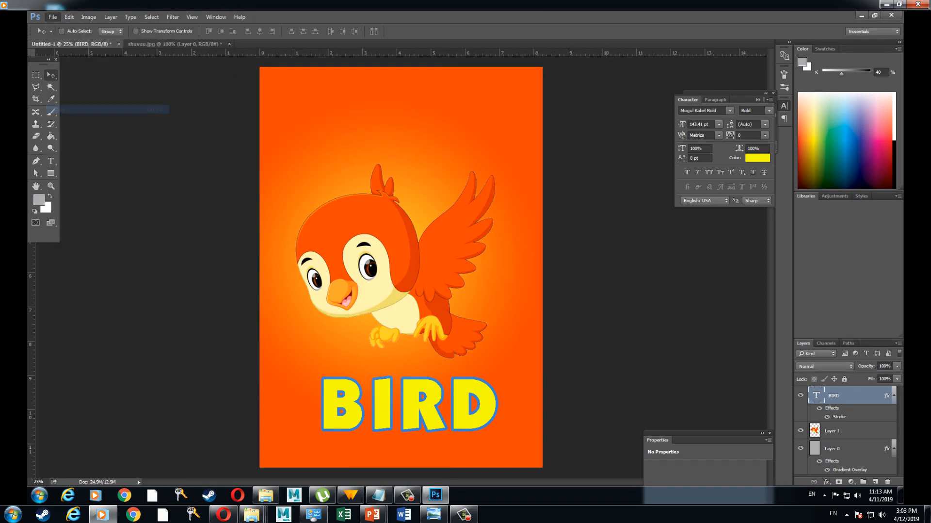
pyautogui.click(274, 213)
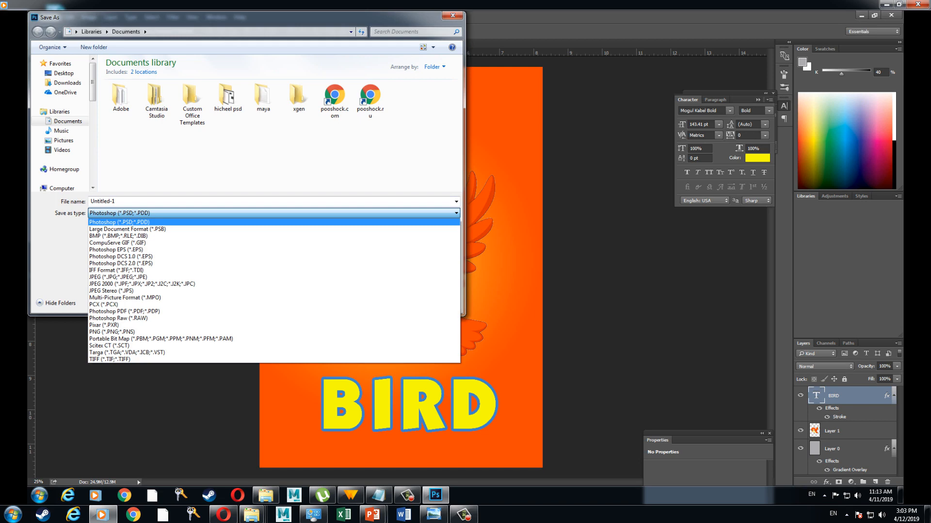
pyautogui.click(274, 213)
pyautogui.click(274, 213)
pyautogui.click(274, 213)
# Switch to Notepad, add "PSD urgutgul" to the end of the last line, and return to the Photoshop save dialog.
pyautogui.click(379, 494)
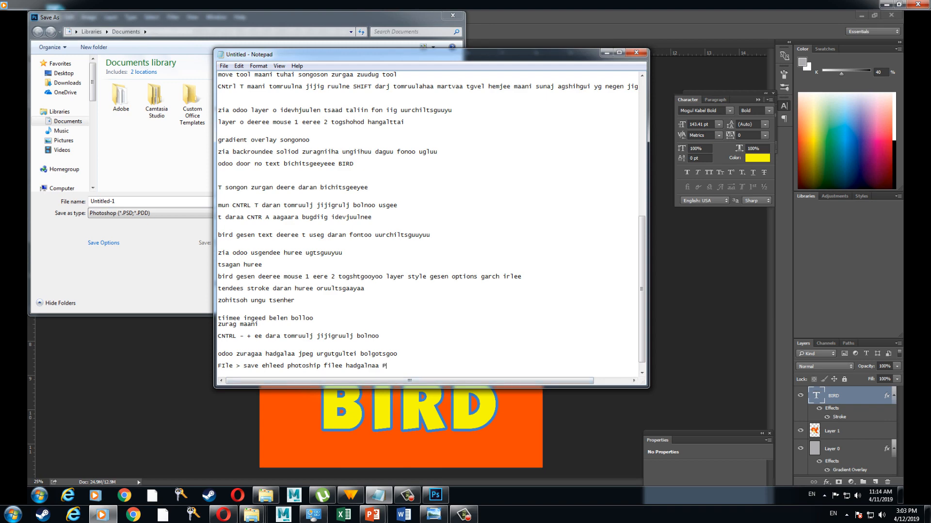
pyautogui.write('SD urgut')
pyautogui.scroll(-1, 431, 220)
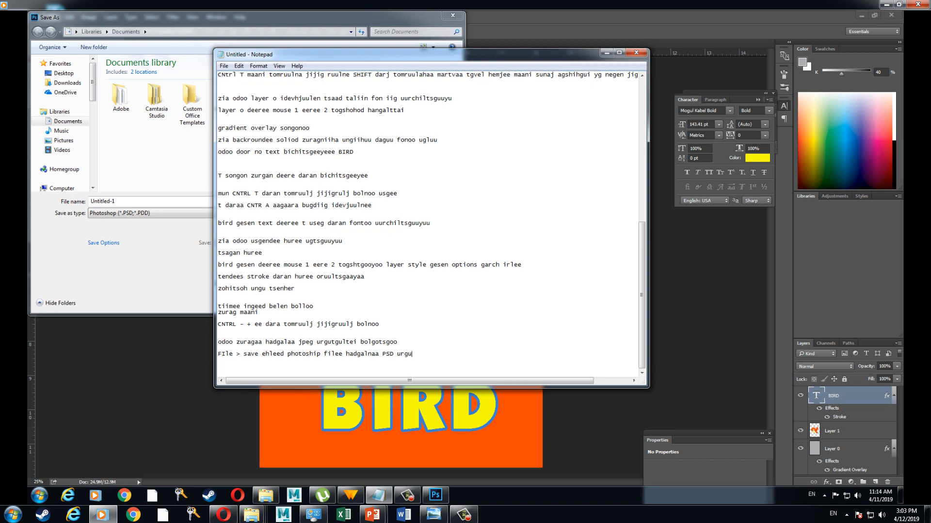
pyautogui.write('tgulk')
pyautogui.click(606, 52)
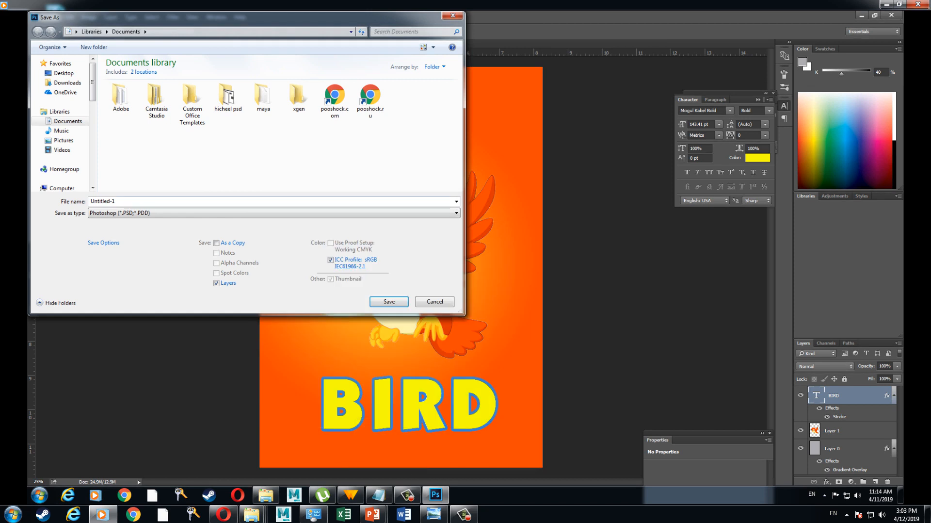
# Save the document in Documents as the Photoshop file shuvuu, with Maximize Compatibility on.
pyautogui.write('shuvuu')
pyautogui.press('Return')
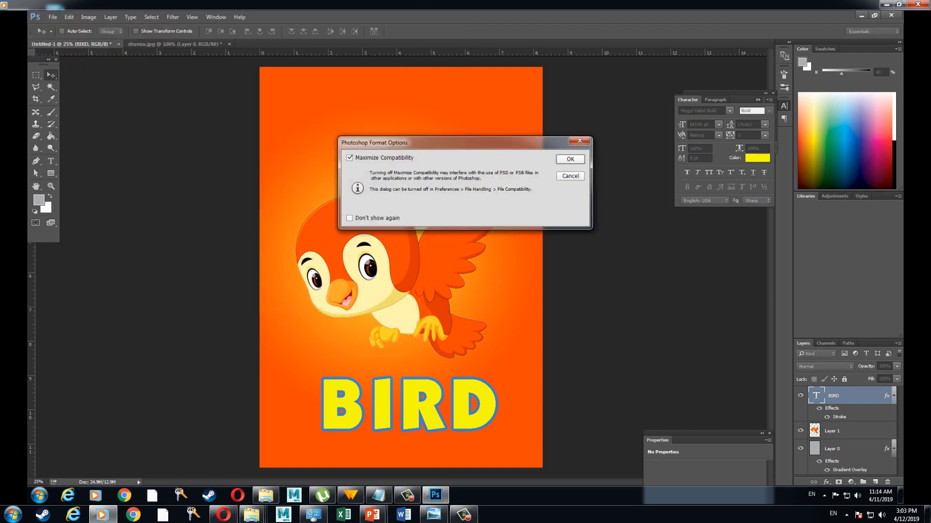
pyautogui.press('Return')
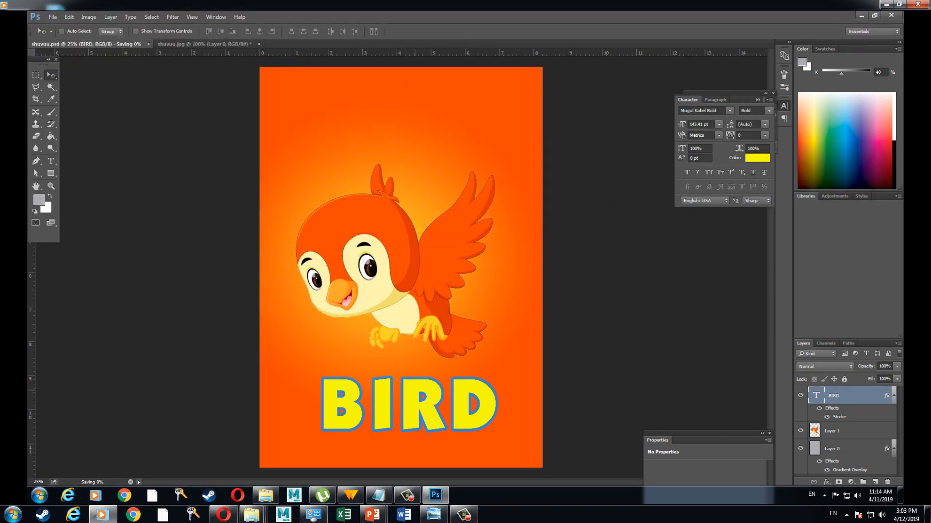
# Switch to Notepad and add the lines "hadgalaa odoo zurgan jpeg urgutluur hadgaltsyaa" and "file > save as" at the end of the notes.
pyautogui.click(379, 494)
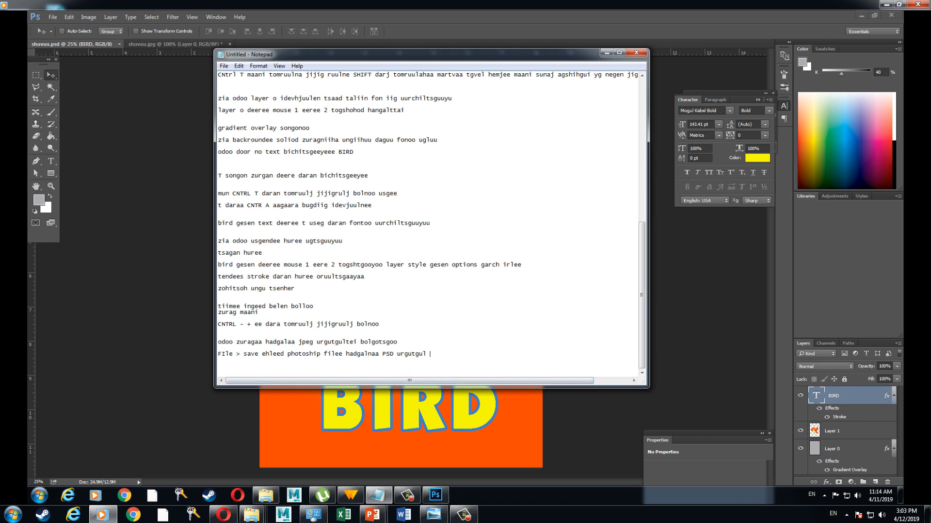
pyautogui.write('hadg')
pyautogui.press('BackSpace')
pyautogui.press('BackSpace')
pyautogui.press('BackSpace')
pyautogui.press('BackSpace')
pyautogui.write('hadgalaa odoo')
pyautogui.press('BackSpace')
pyautogui.write('zurgan jpeg')
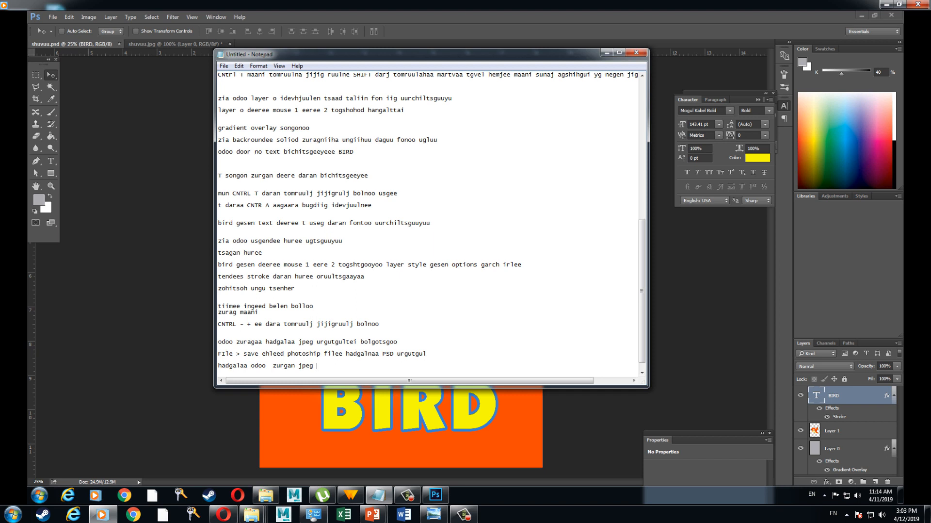
pyautogui.write(' urgu')
pyautogui.write('tluur')
pyautogui.write(' had')
pyautogui.write('galts')
pyautogui.write('yaa ')
pyautogui.write('file')
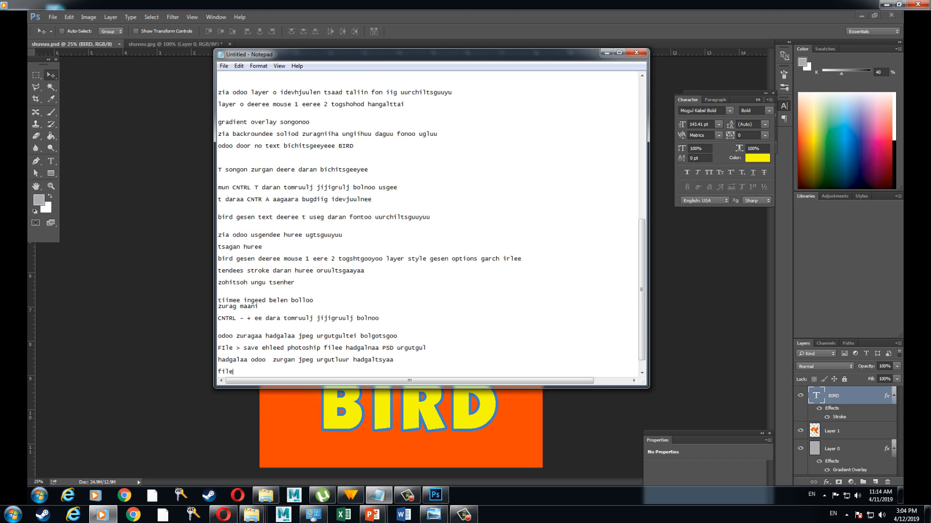
pyautogui.write(' >save as')
# Open the Save As dialog in Photoshop, and switch back to Notepad to add "jpeg" after "file > save as".
pyautogui.click(53, 17)
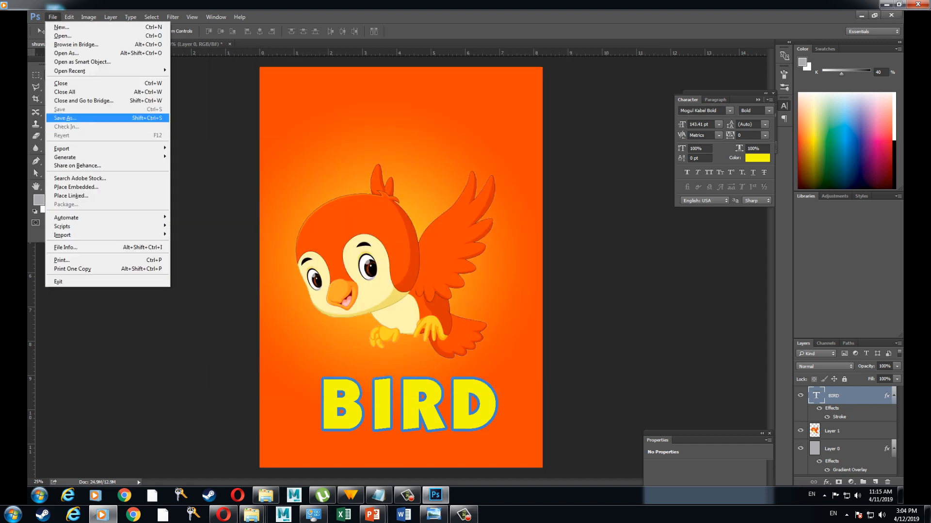
pyautogui.click(65, 117)
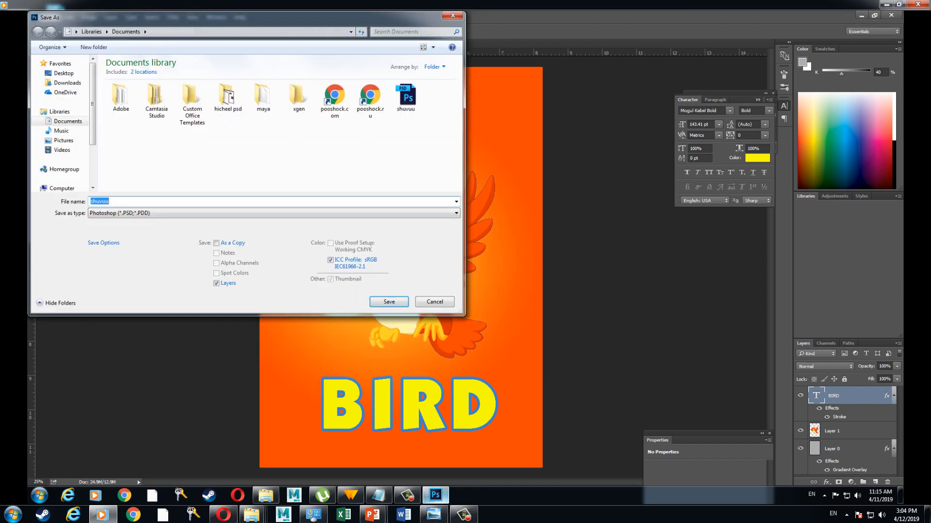
pyautogui.moveTo(435, 495)
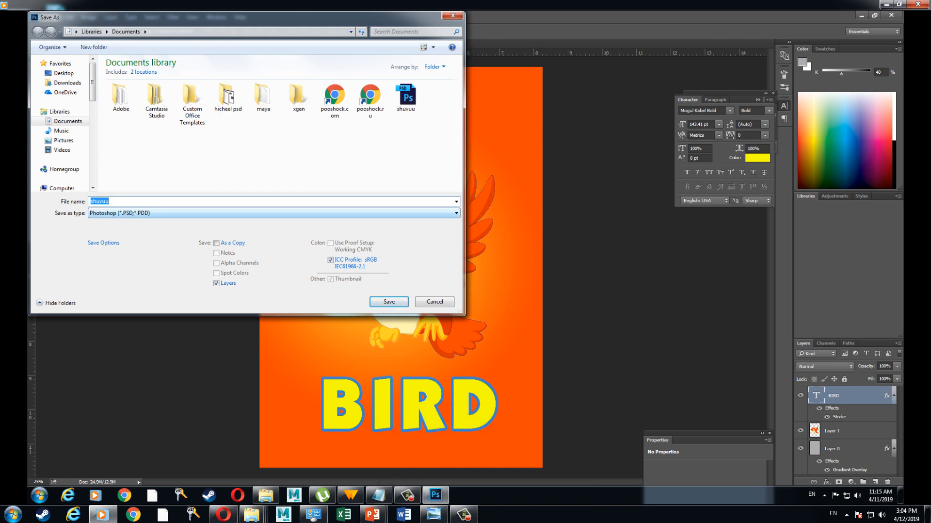
pyautogui.click(378, 494)
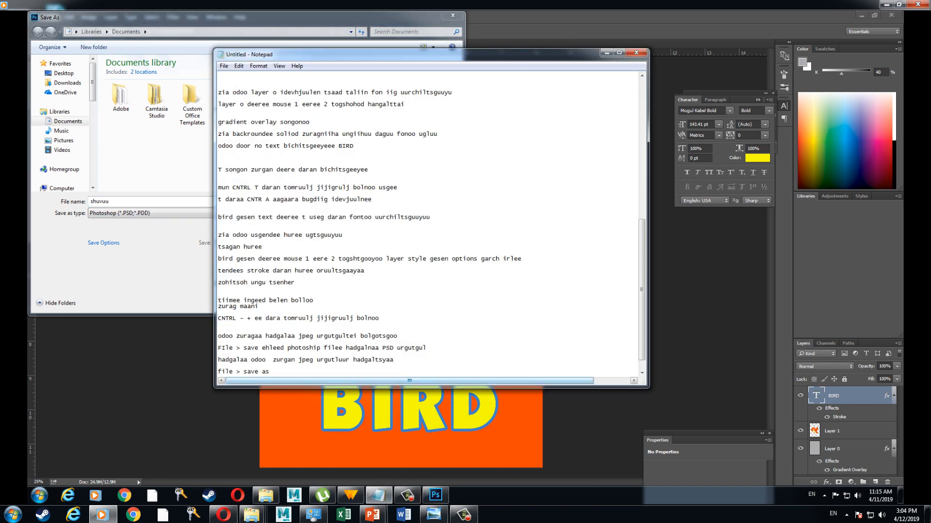
pyautogui.write('jpeg')
# Return to Photoshop and save the picture in Documents as a JPEG named bird, with Maximum quality and Progressive format.
pyautogui.click(155, 213)
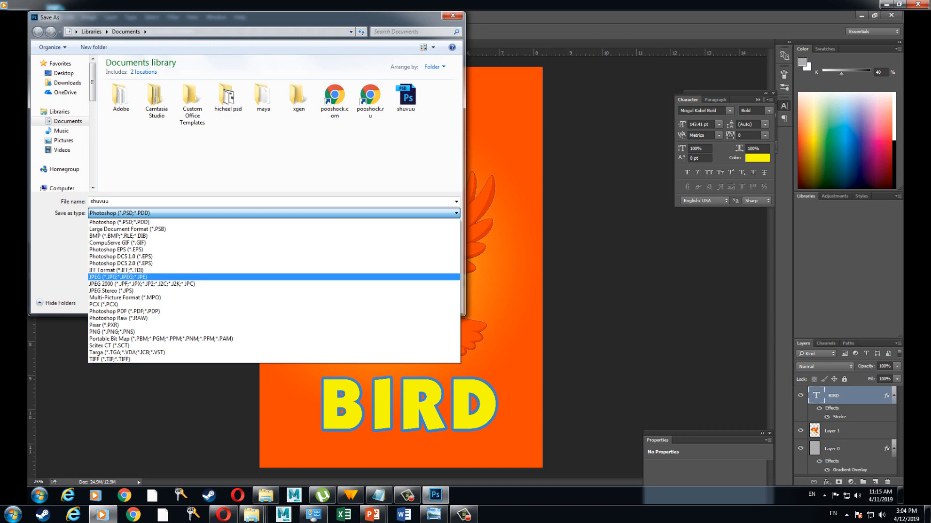
pyautogui.press('Return')
pyautogui.click(100, 201)
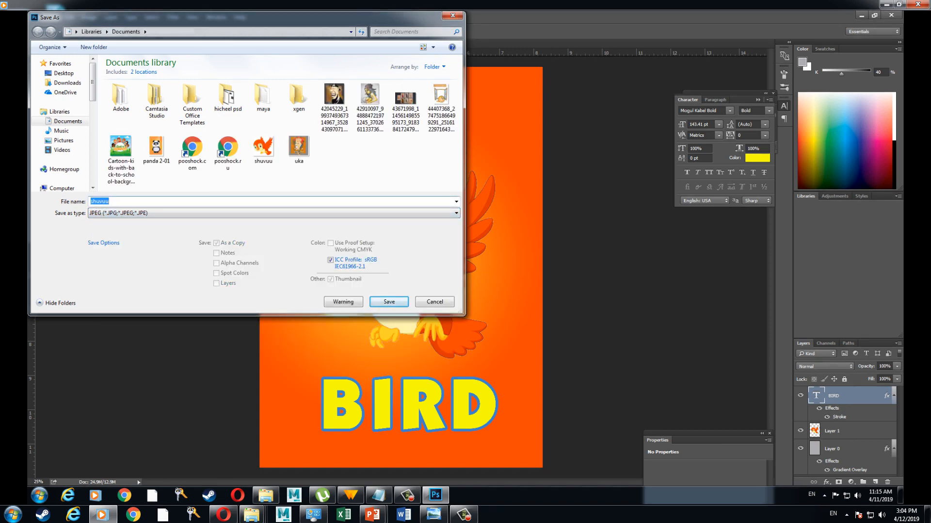
pyautogui.press('BackSpace')
pyautogui.write('bird')
pyautogui.press('Return')
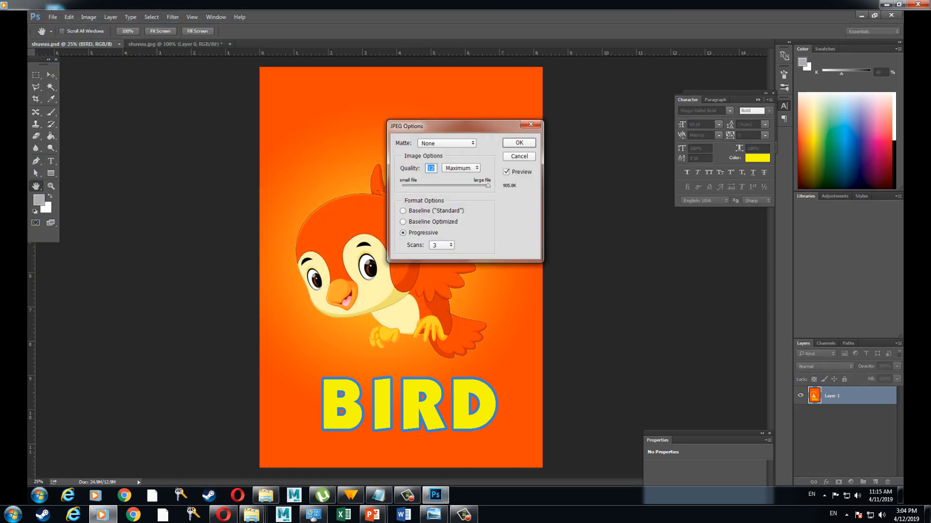
pyautogui.press('Return')
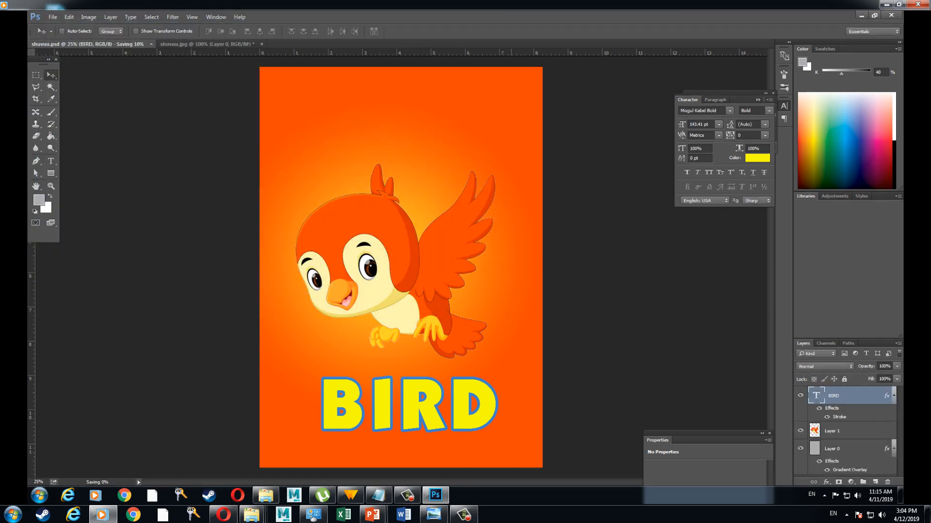